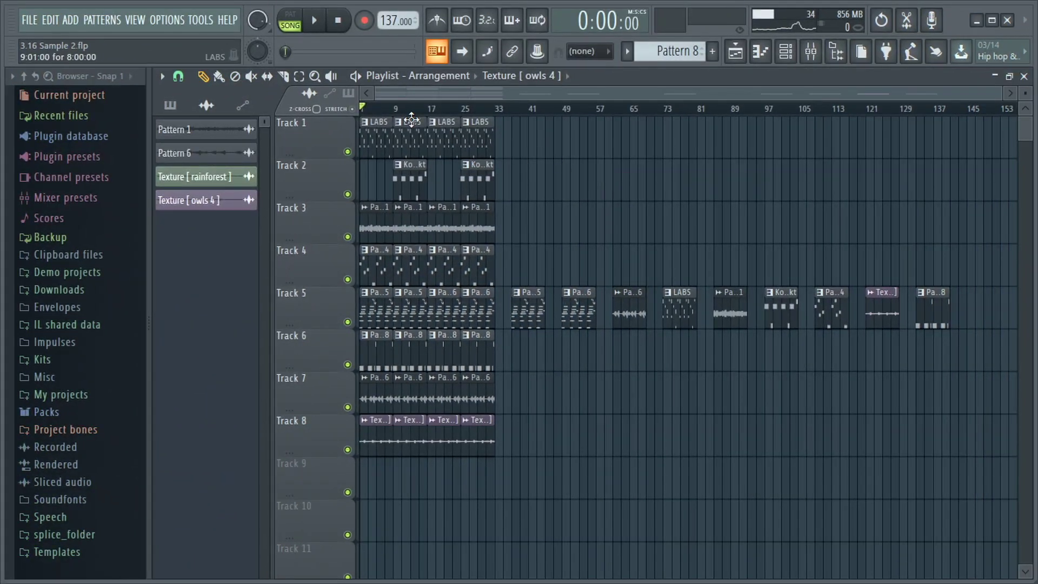
Step: Play back the full arrangement in the playlist and stop it
mouse_move(372, 112)
left_mouse_down()
mouse_move(497, 120)
mouse_move(365, 134)
mouse_move(377, 157)
mouse_move(496, 142)
mouse_move(961, 167)
mouse_move(290, 177)
left_mouse_up()
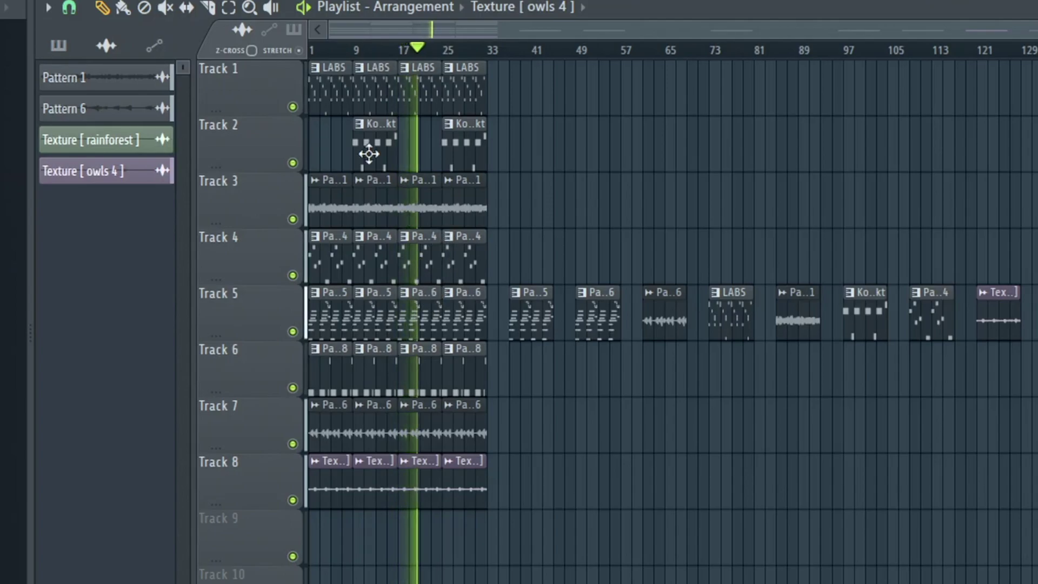
key("space")
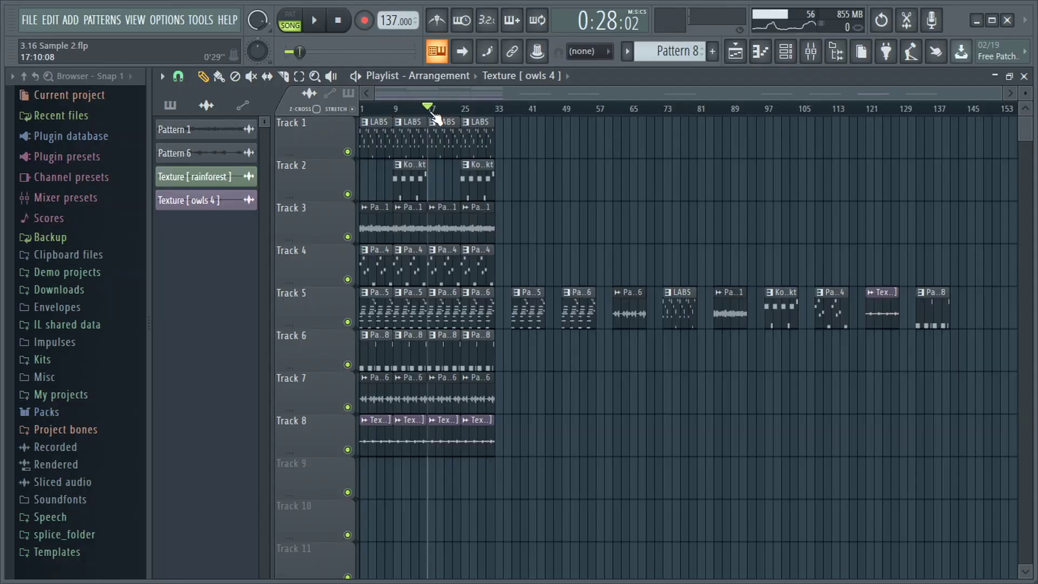
left_click_drag(432, 111, 131, 116)
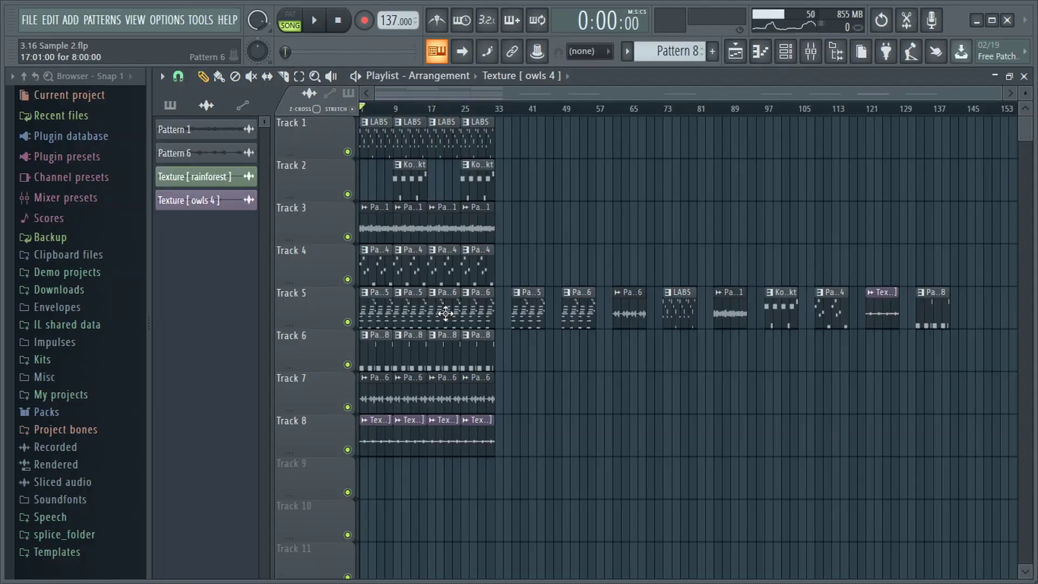
scroll(458, 375, "up", 4)
scroll(420, 355, "down", 4)
scroll(415, 354, "down", 1)
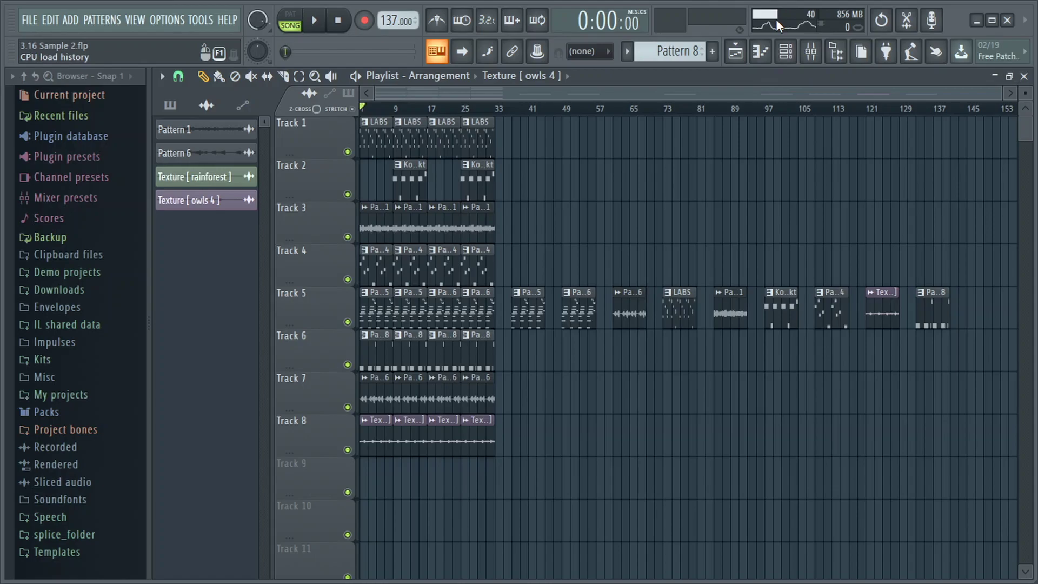
left_click_drag(377, 112, 352, 114)
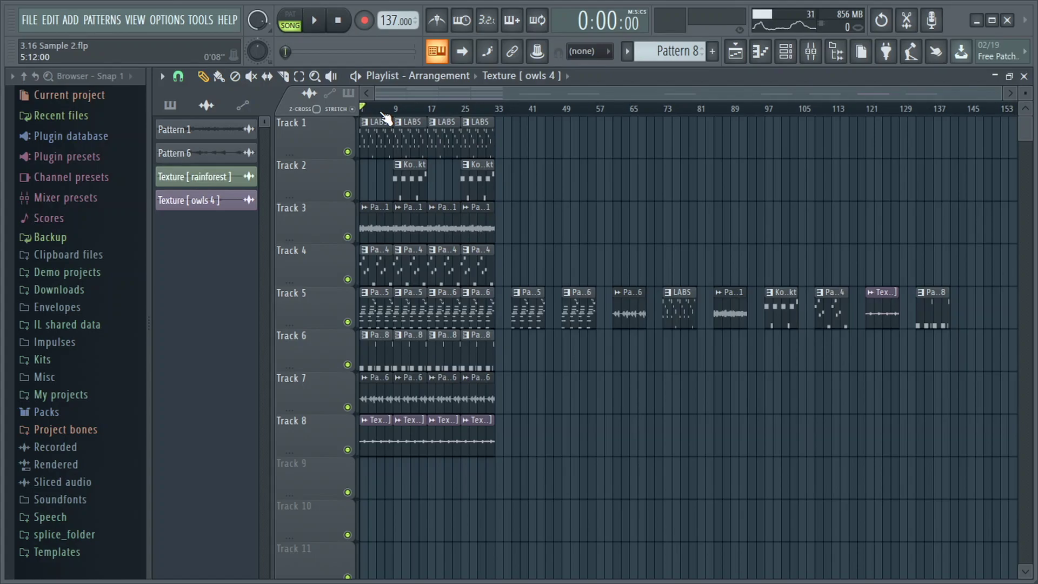
left_click_drag(368, 114, 283, 119)
left_click_drag(420, 113, 342, 141)
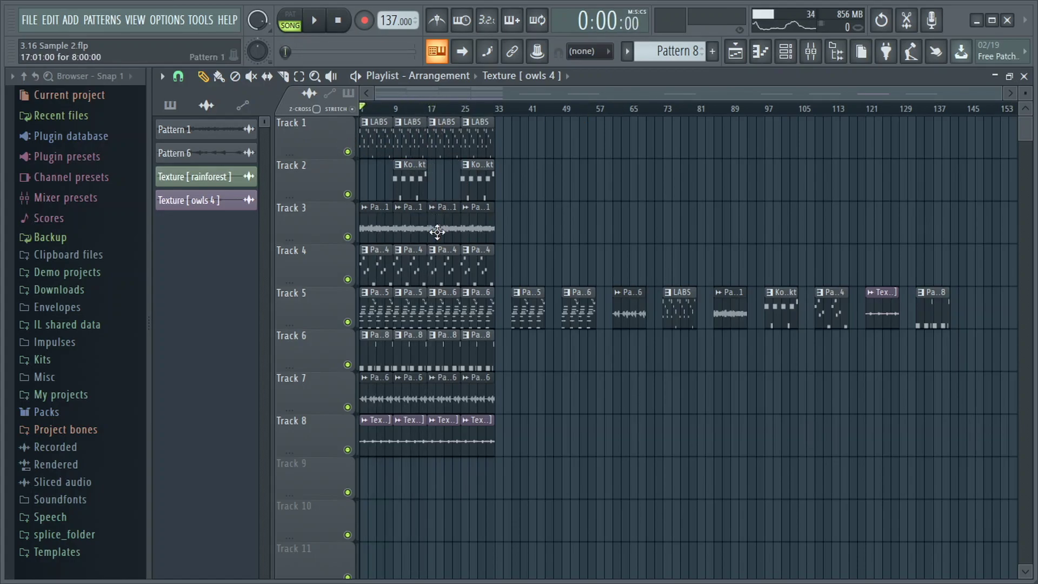
left_click_drag(472, 111, 170, 116)
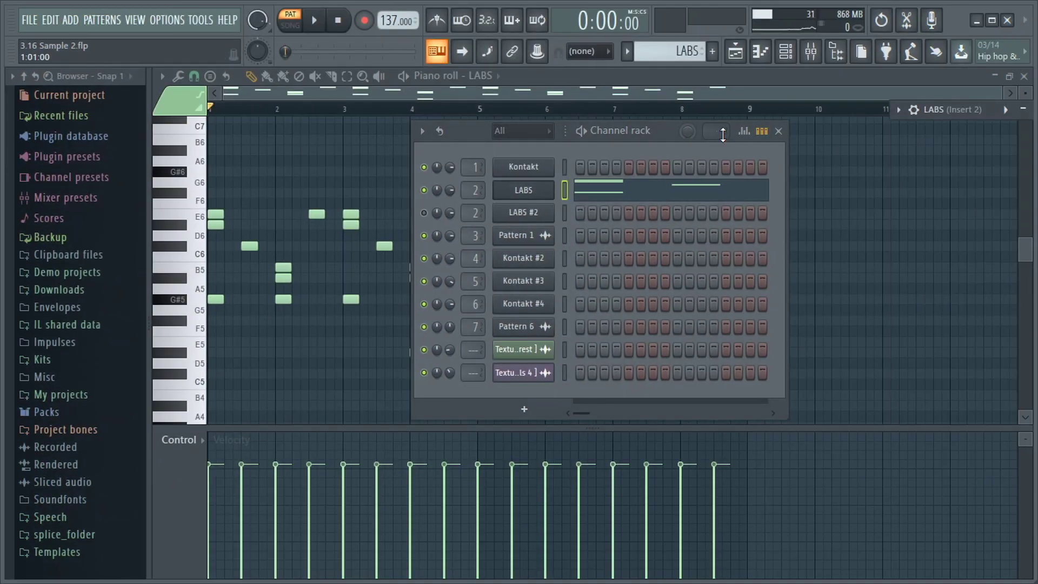
Step: Open the LABS instrument with its Granular Piano preset and audition a few notes on its keyboard
left_click(1023, 110)
left_click_drag(708, 108, 647, 84)
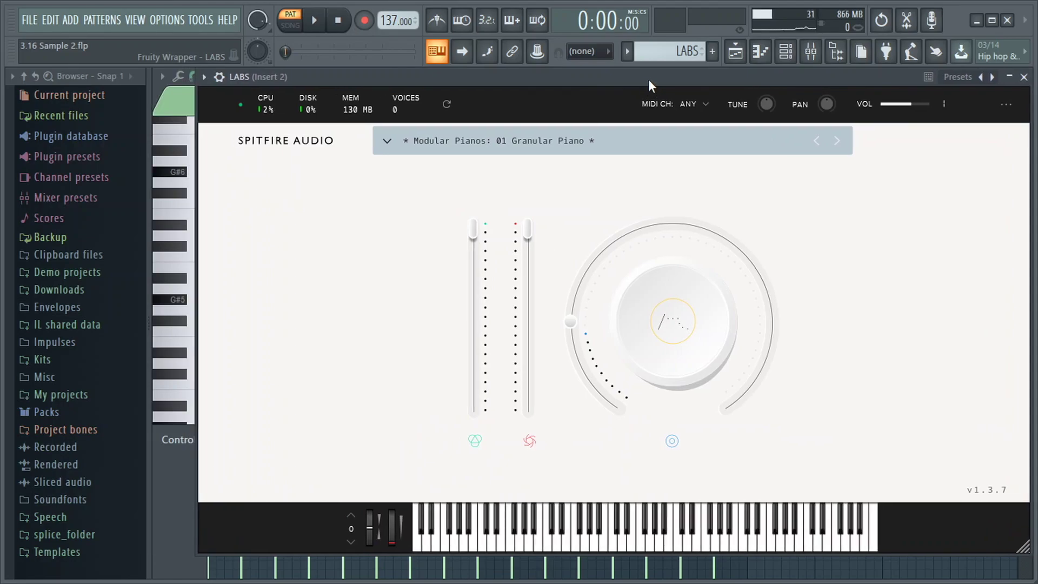
mouse_move(655, 74)
left_mouse_down()
mouse_move(634, 82)
mouse_move(647, 82)
left_mouse_up()
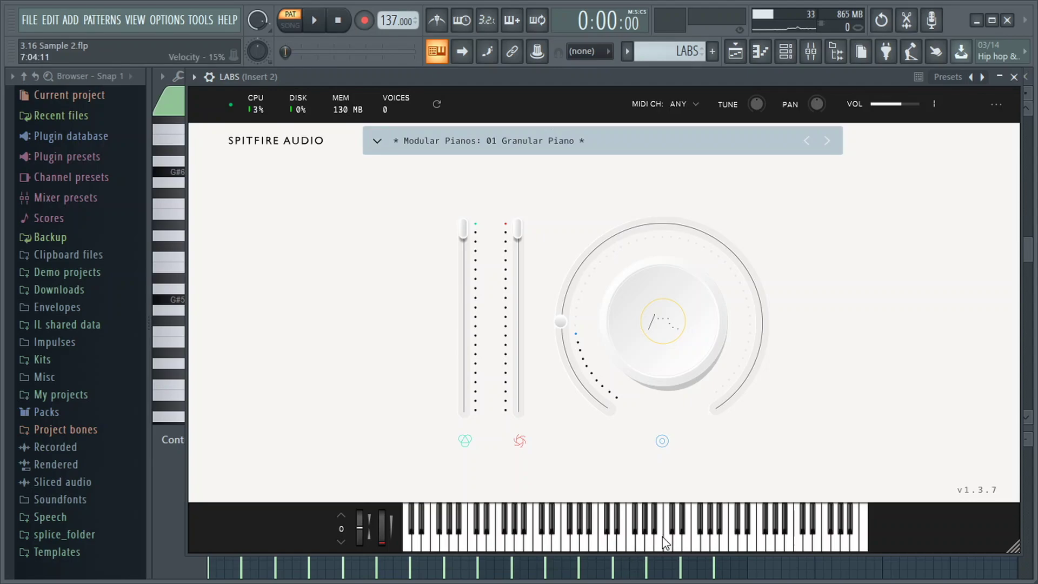
left_click(695, 540)
left_click(634, 536)
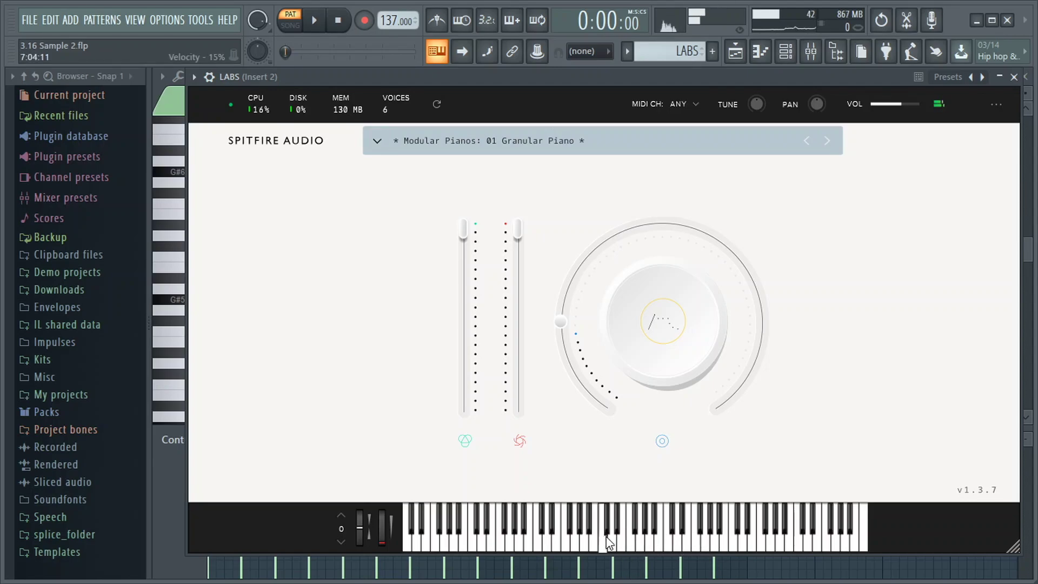
Step: Put the LABS instrument window away and play its note pattern in the piano roll
left_click(1000, 78)
left_click(365, 301)
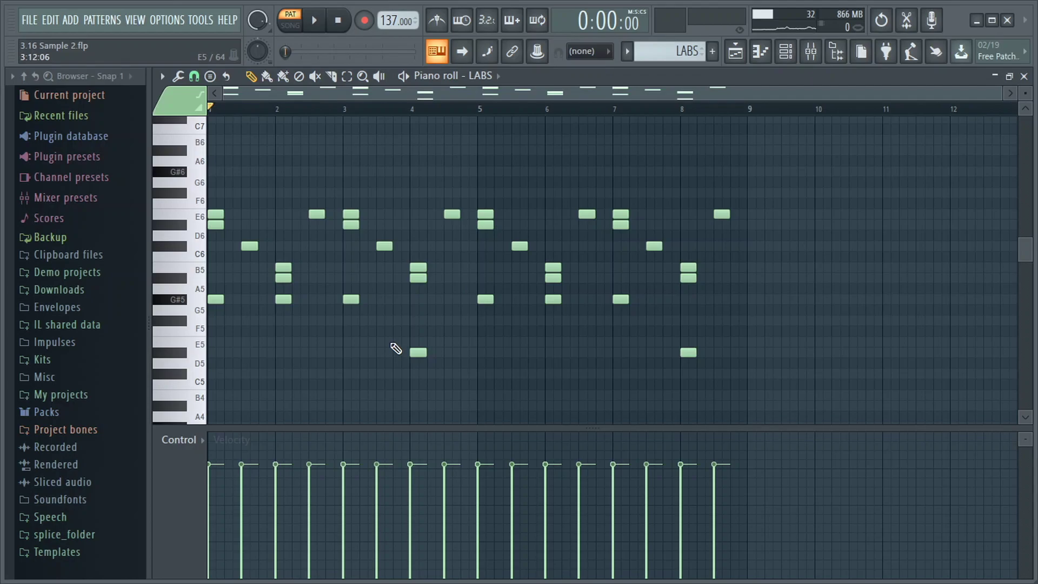
key("space")
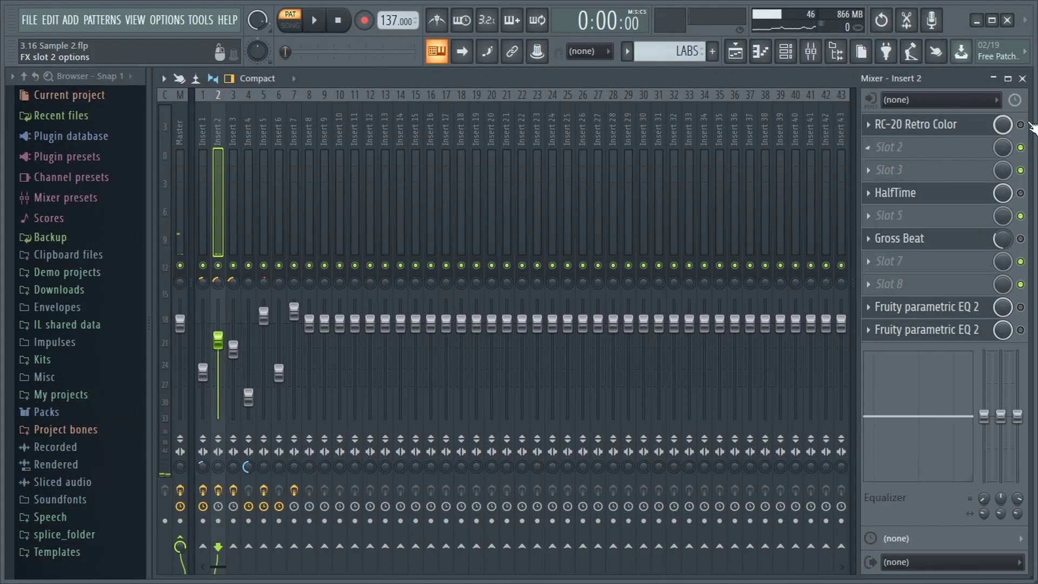
Step: Inspect RC-20 Retro Color on mixer Insert 2, then enable HalfTime on the same insert and open its settings
left_click(919, 124)
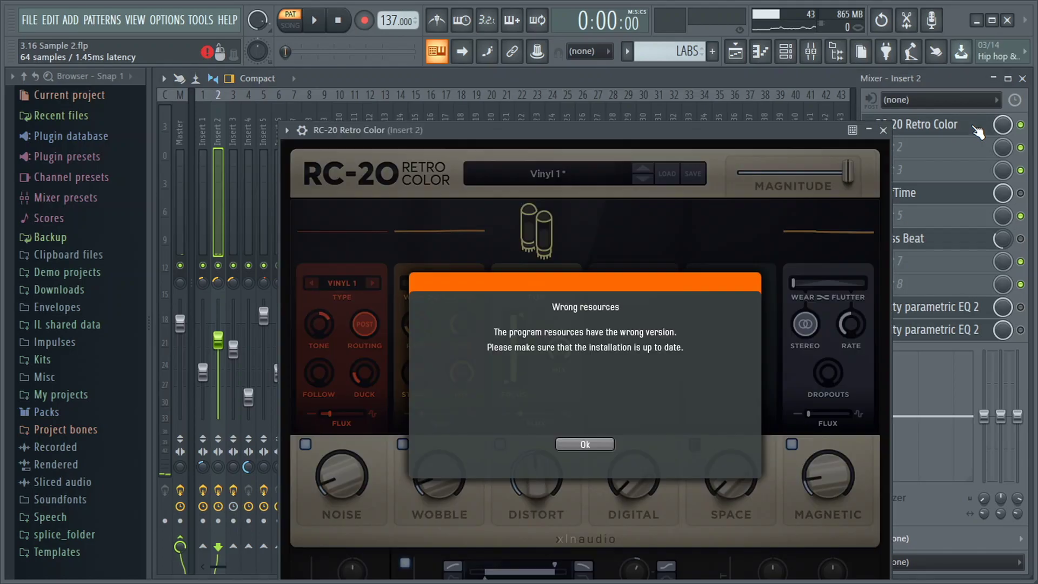
left_click(583, 444)
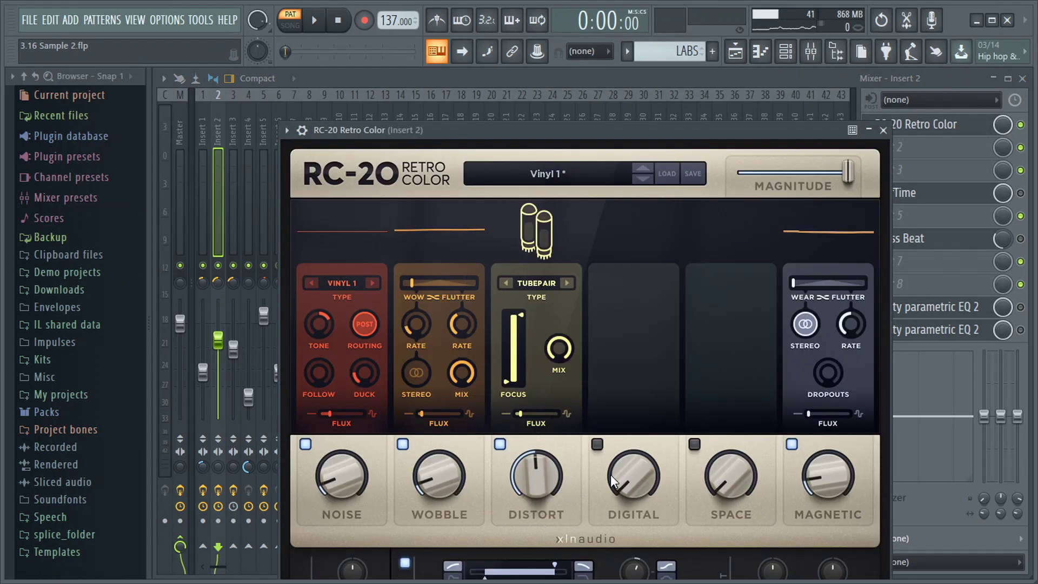
left_click_drag(682, 132, 662, 90)
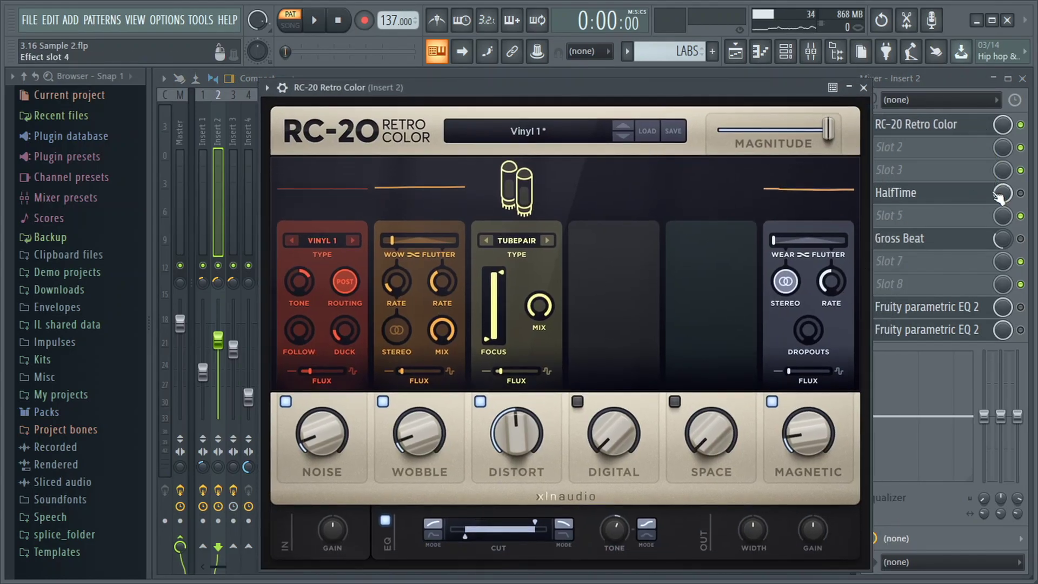
left_click(1020, 193)
left_click(958, 193)
Step: Enable Gross Beat on Insert 2, review its 1 Beat Gate volume setting and set its mix level to 30%
left_click(1020, 239)
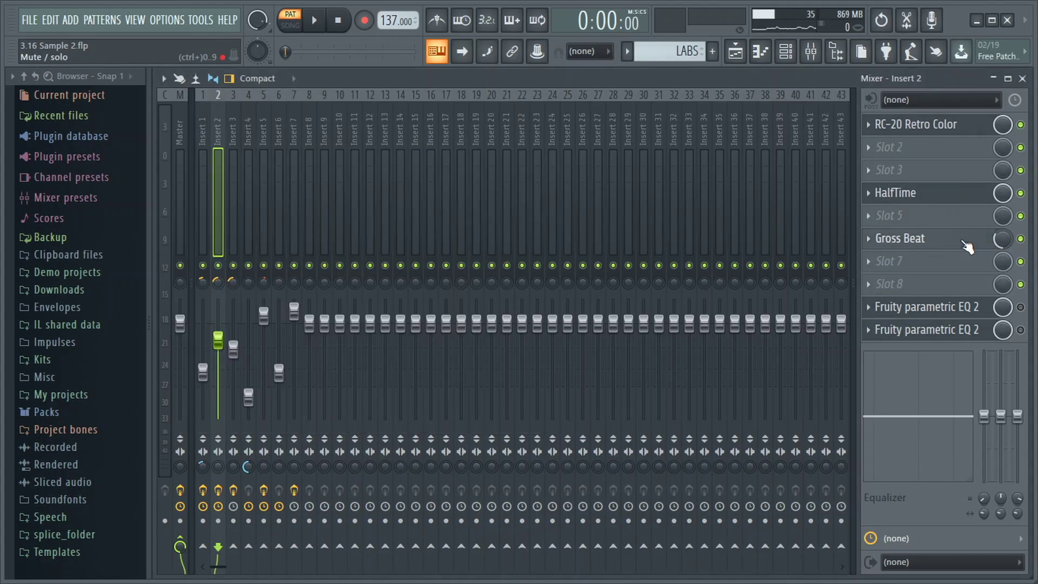
left_click(956, 239)
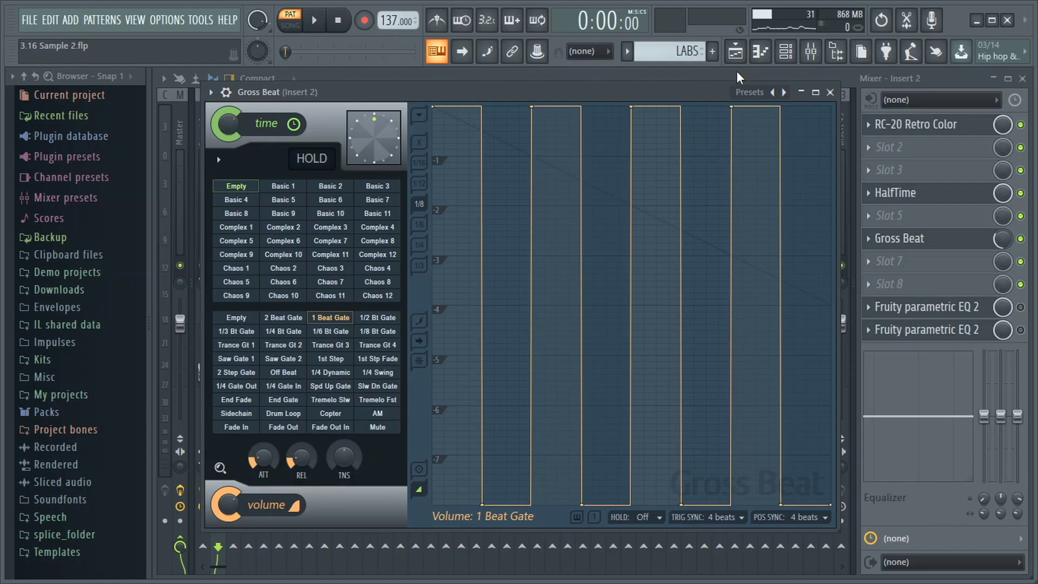
left_click(829, 92)
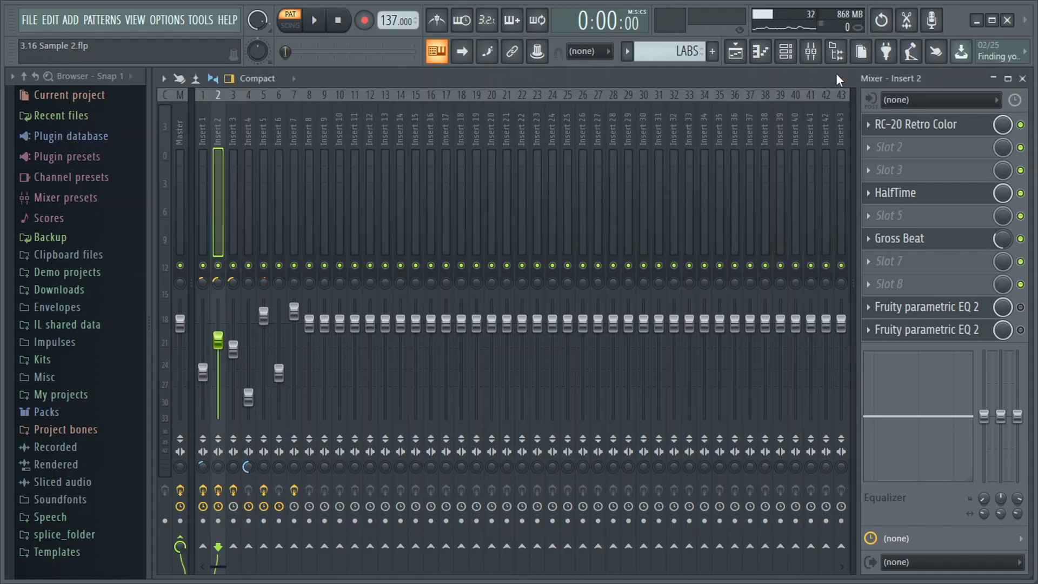
left_click(977, 249)
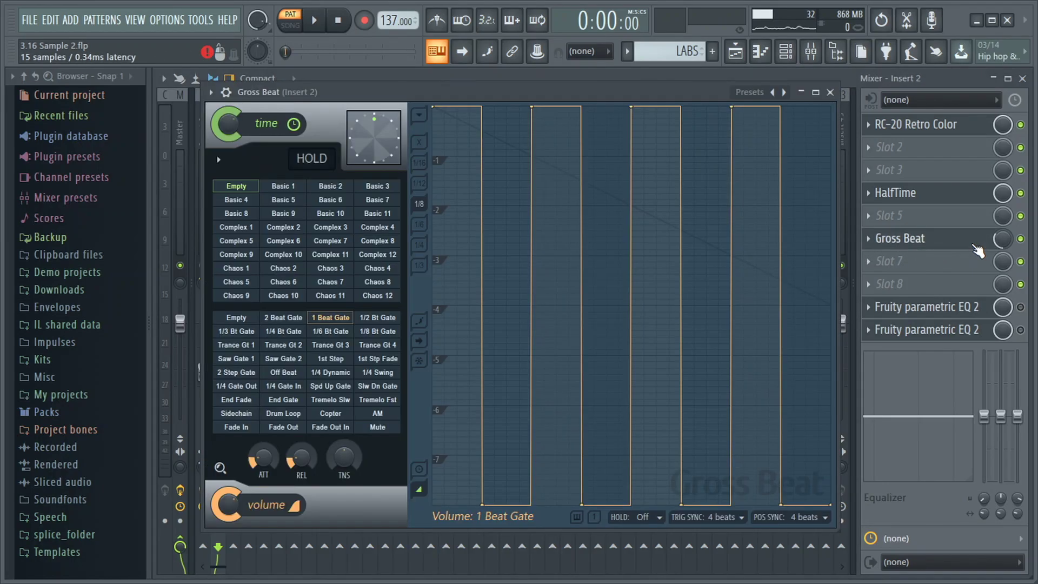
left_click_drag(1004, 244, 1004, 257)
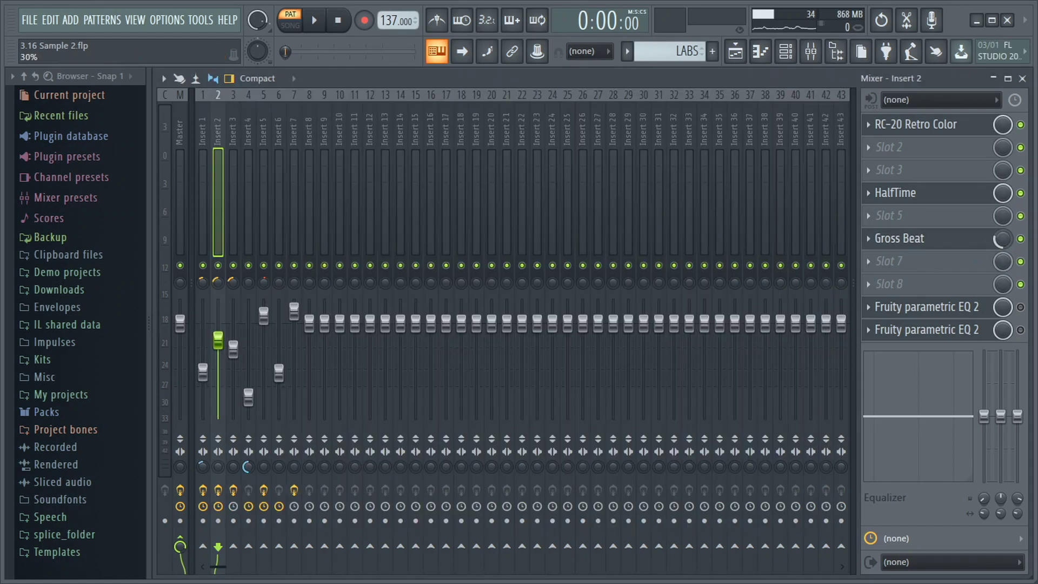
Step: Enable both Fruity parametric EQ 2 effects on Insert 2 and review their EQ curves
left_click(1020, 307)
left_click(972, 310)
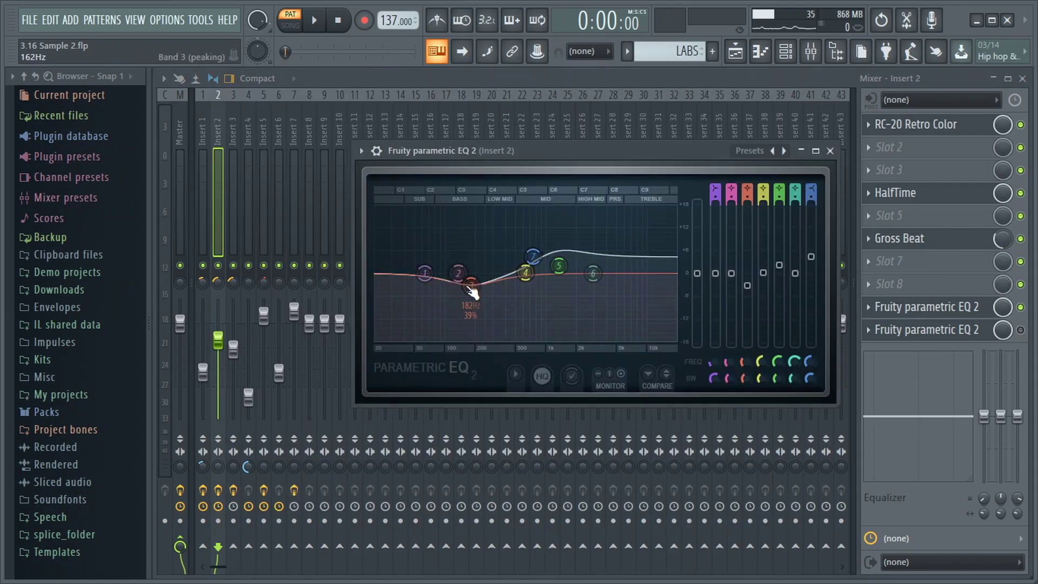
left_click(1020, 330)
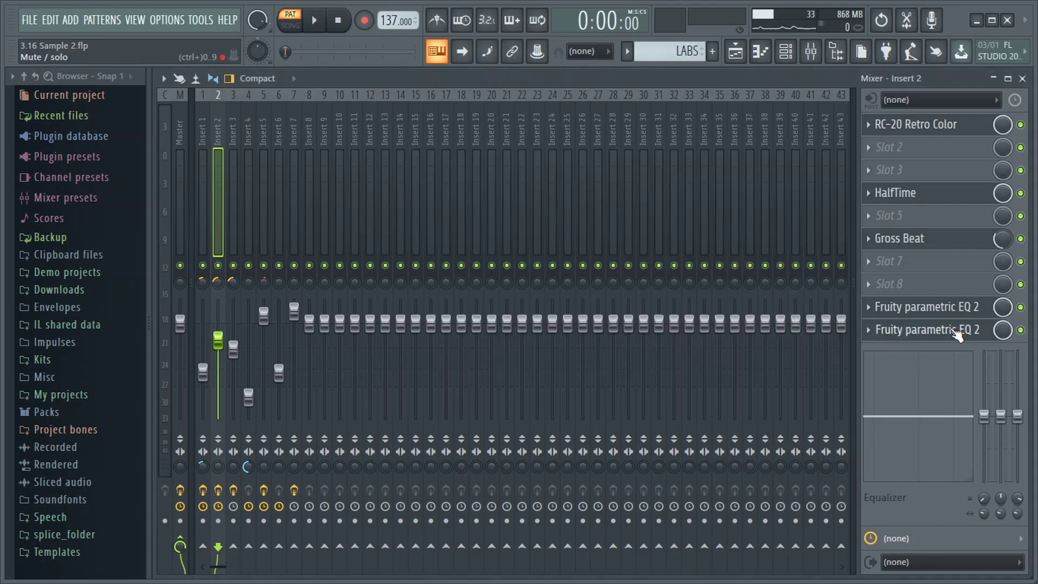
left_click(958, 333)
left_click_drag(387, 428, 399, 388)
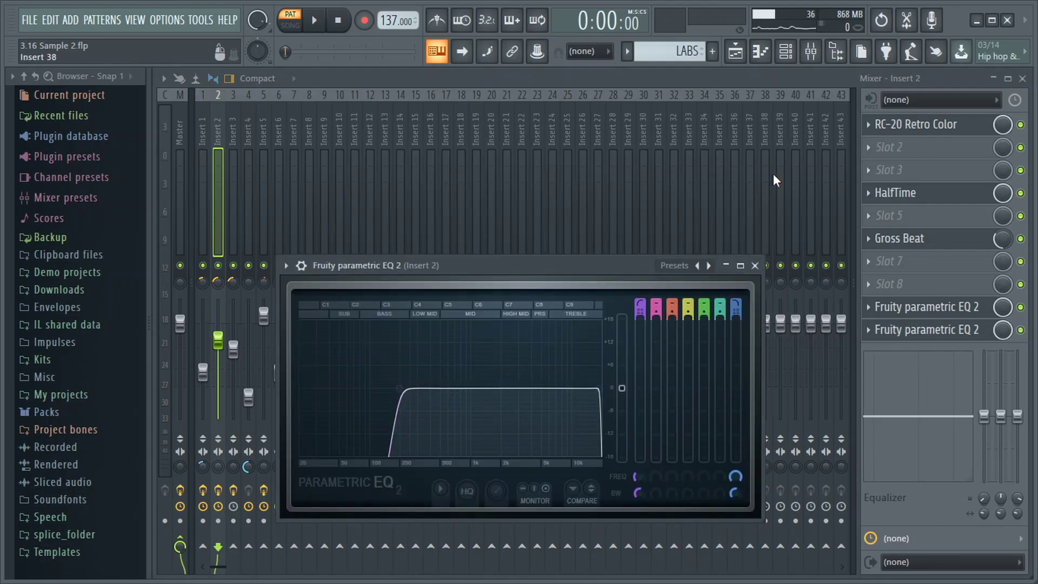
key("Escape")
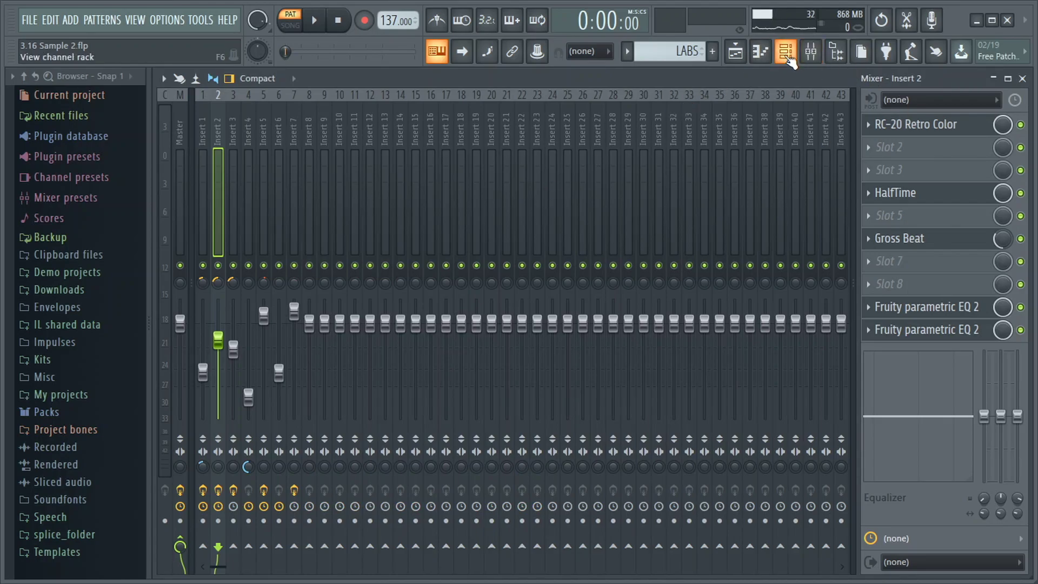
Step: Play the LABS pattern through the Insert 2 effects, compare it with Gross Beat switched off and on, and stop playback
key("space")
left_click(786, 51)
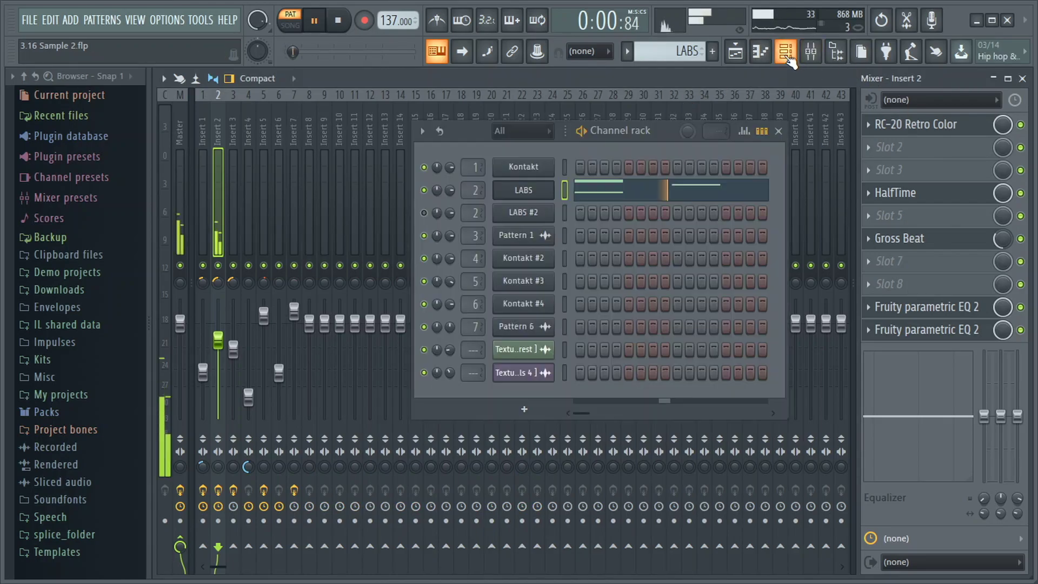
left_click(627, 200)
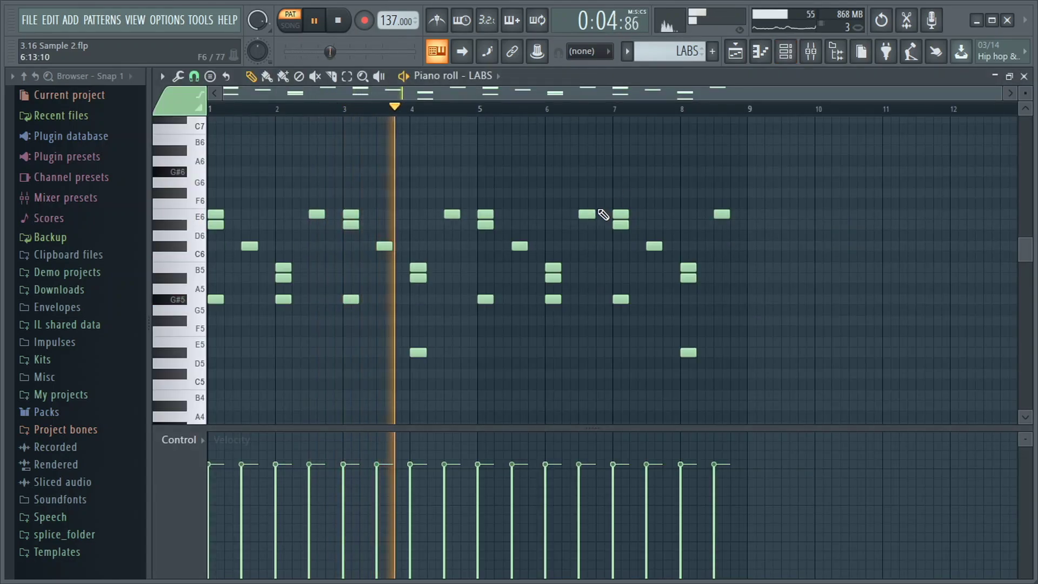
key("F9")
left_click(1021, 239)
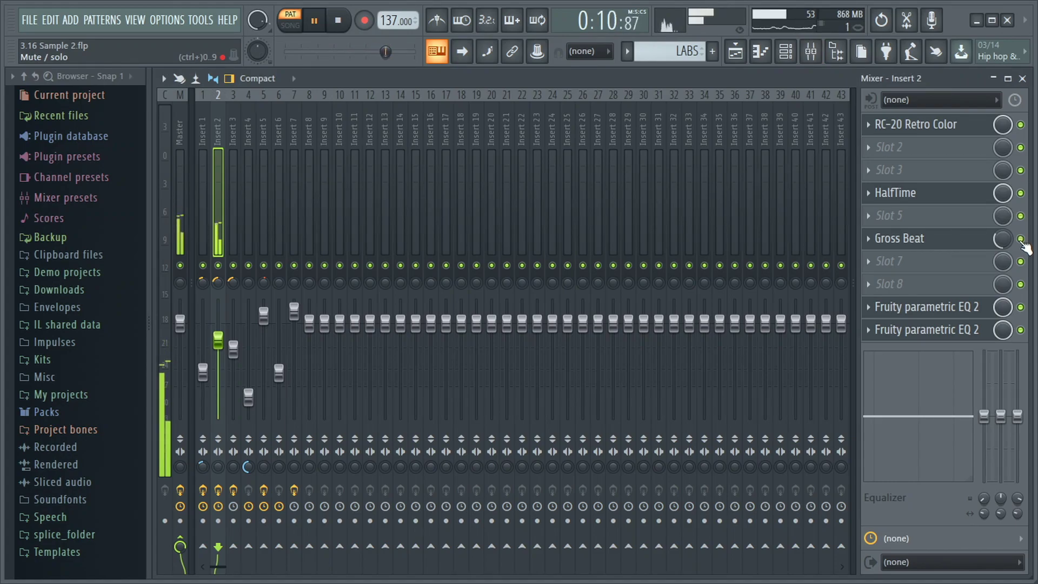
key("space")
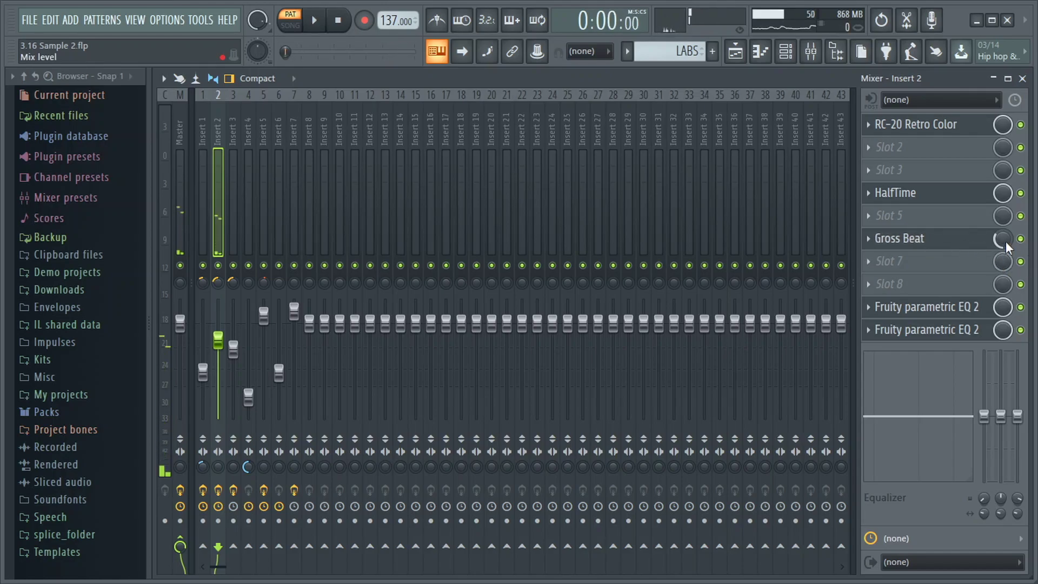
Step: Solo Track 2 in the playlist, move the play position to bar 9 and open the Kontakt clip in the piano roll
left_click(784, 58)
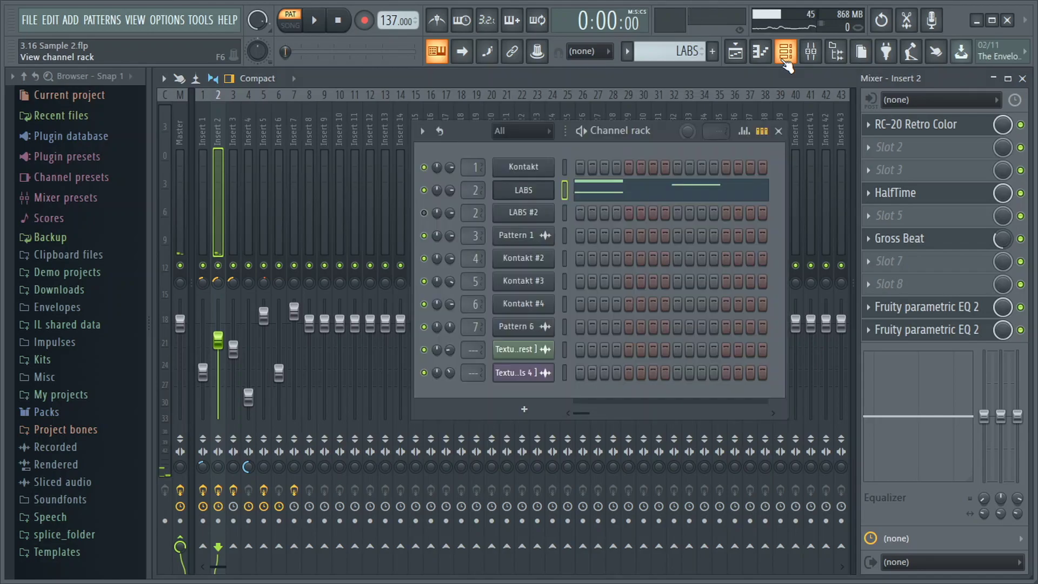
right_click(348, 196)
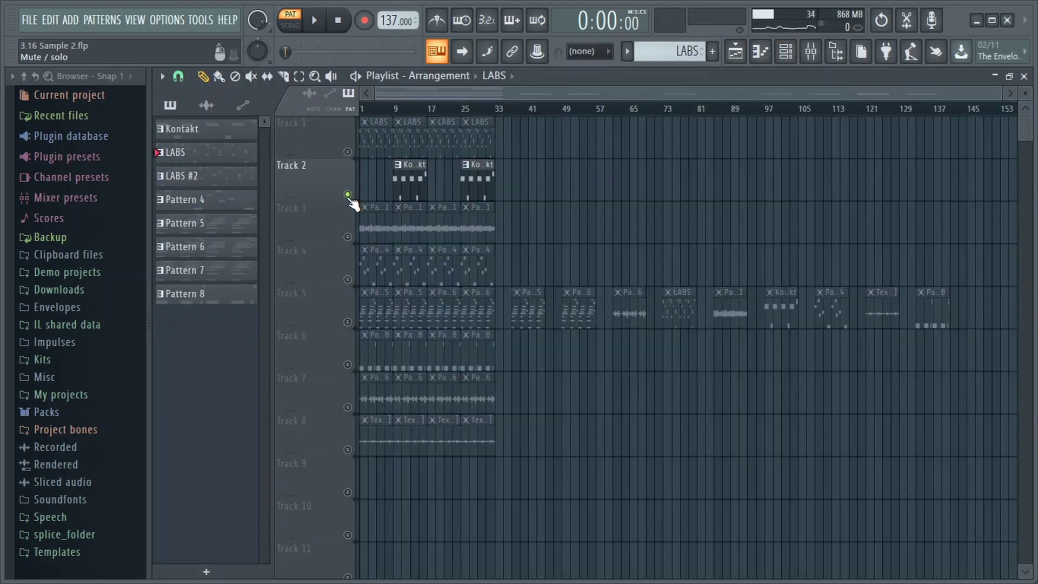
left_click_drag(411, 110, 397, 110)
double_click(405, 161)
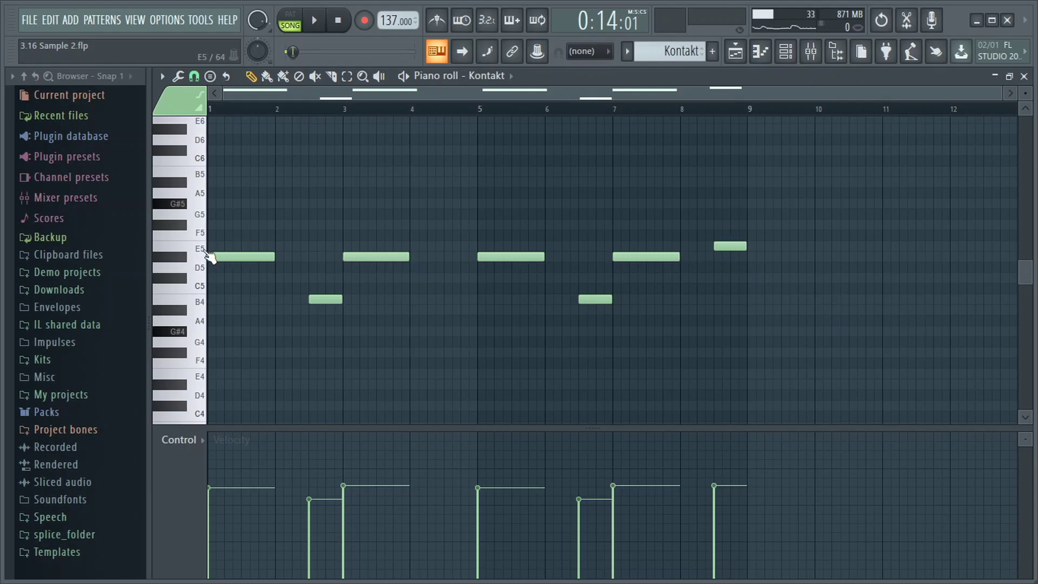
Step: Check the Kontakt channel's effects on mixer Insert 1 and play its melody in the piano roll
left_click(760, 52)
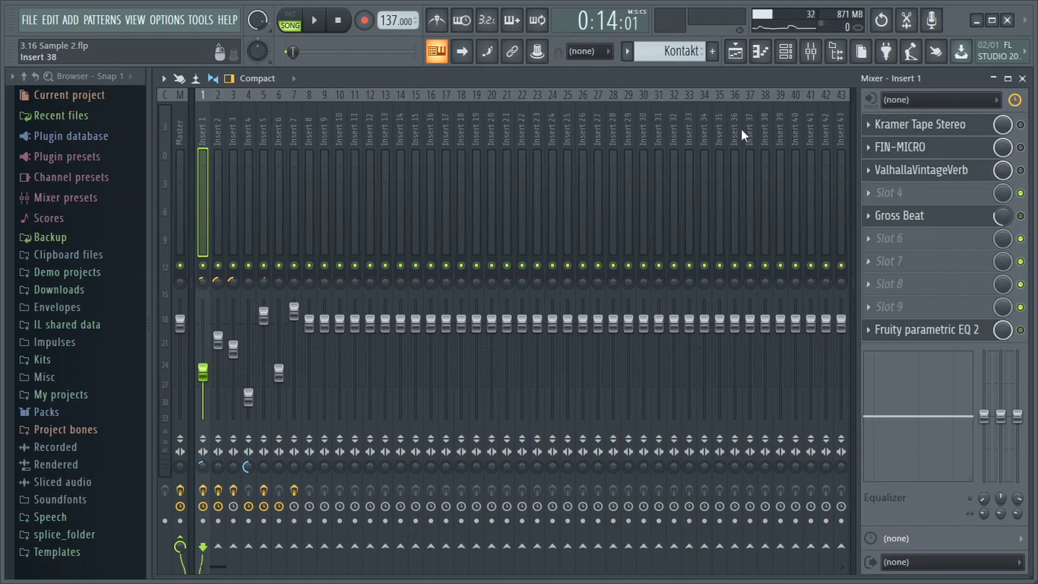
left_click(785, 53)
left_click(612, 178)
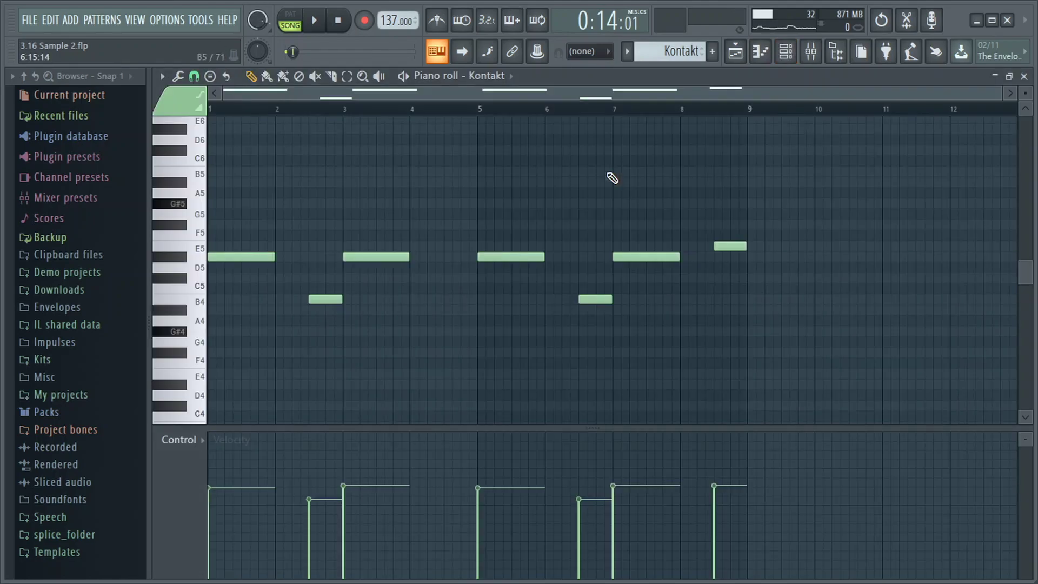
key("space")
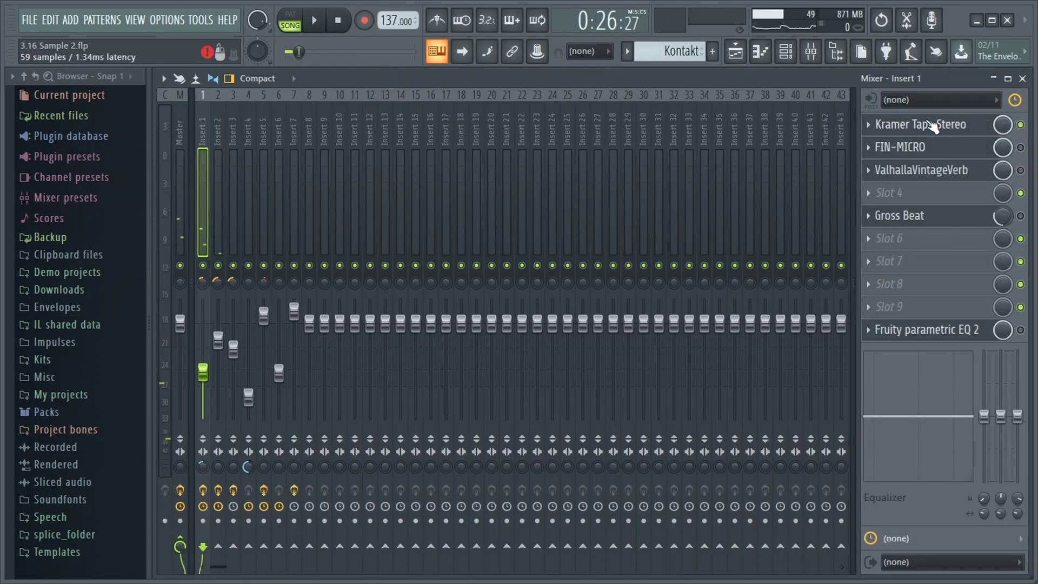
Step: Open the Kramer Tape Stereo effect on Insert 1 and reposition its window to review the settings
left_click(926, 127)
left_click_drag(569, 206, 581, 132)
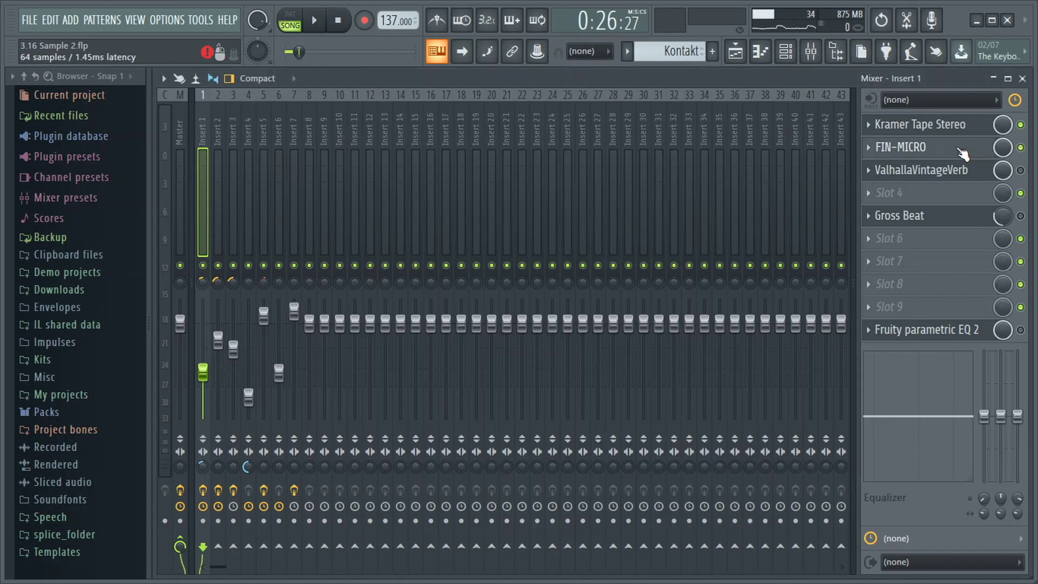
Step: Review FIN-MICRO and ValhallaVintageVerb on mixer Insert 1, and enable Gross Beat and Fruity parametric EQ 2
left_click(945, 152)
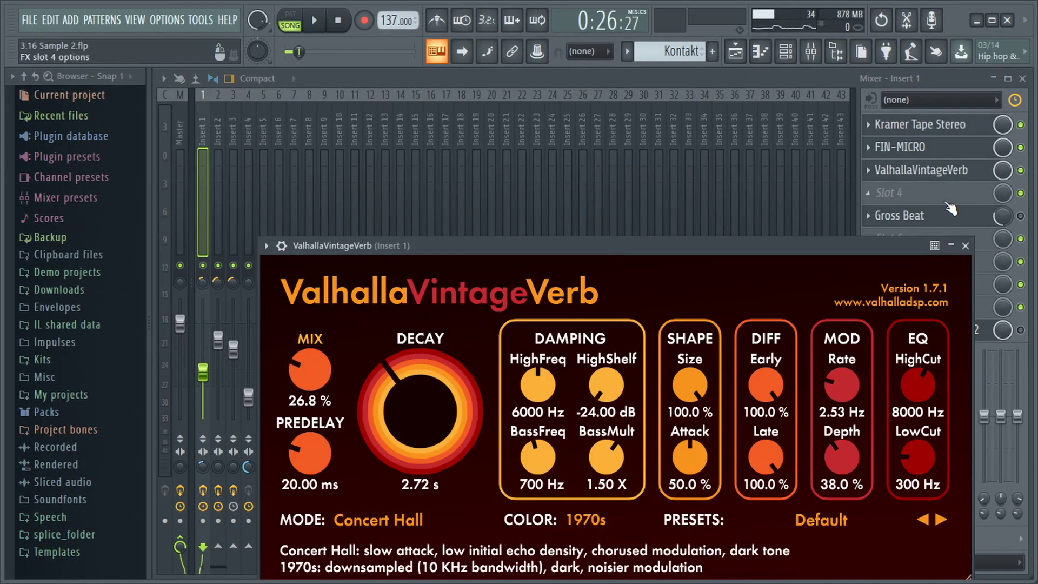
left_click(899, 215)
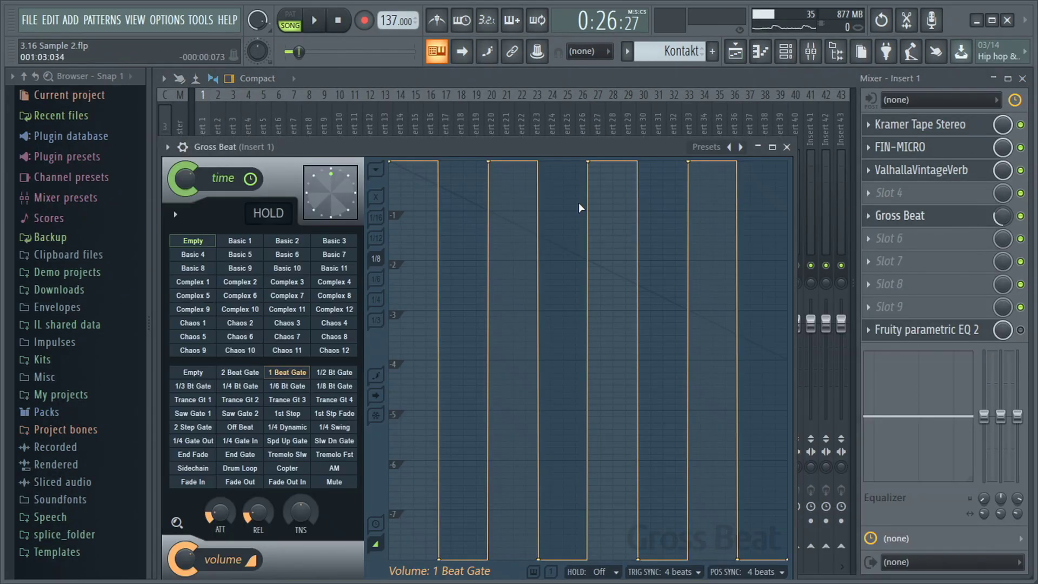
left_click(670, 79)
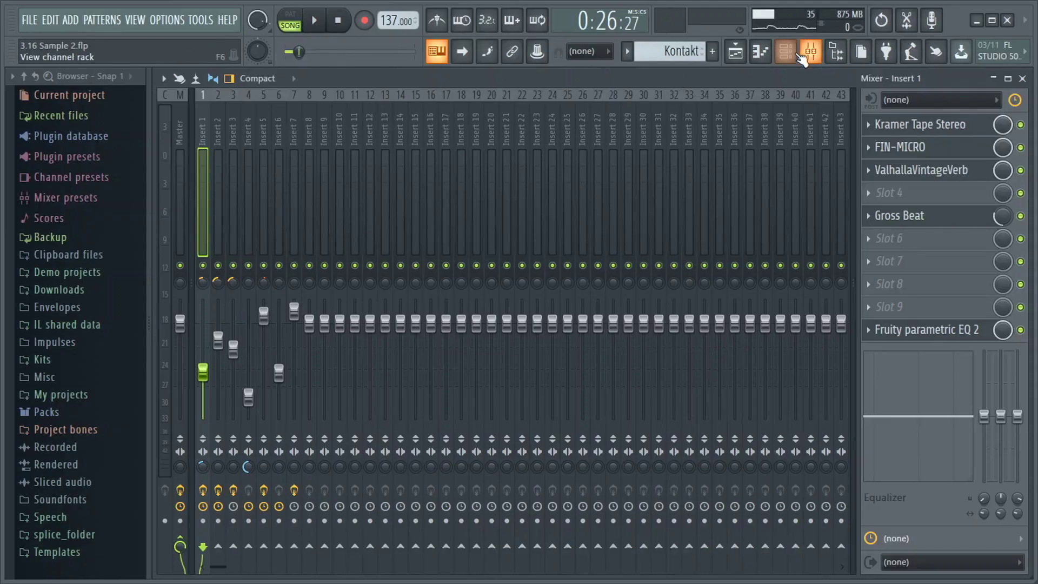
Step: Play the Kontakt melody in the piano roll through its effects, stop it, and check Insert 1 and the channel rack
left_click(786, 52)
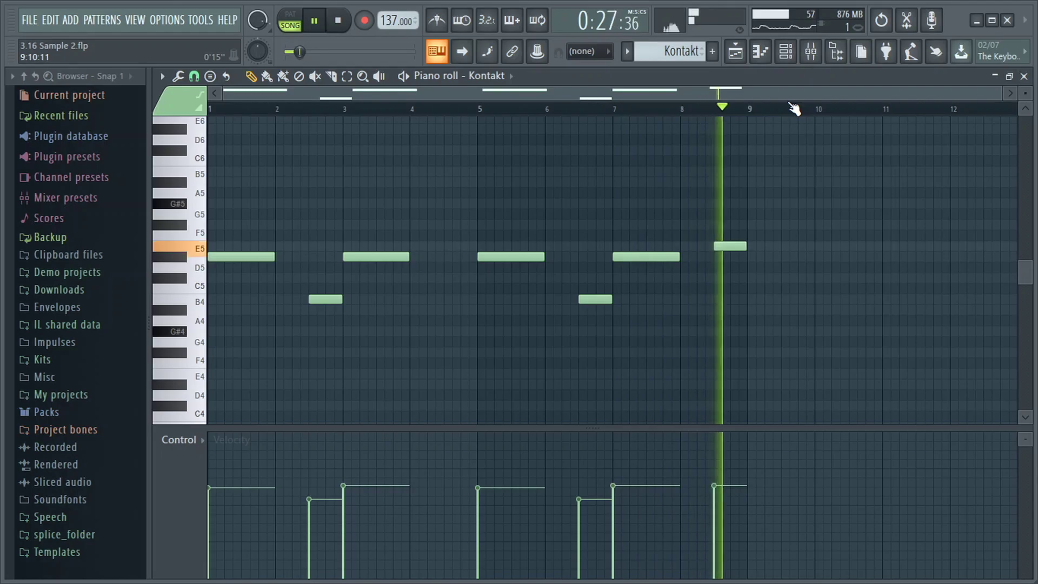
key("space")
left_click(810, 51)
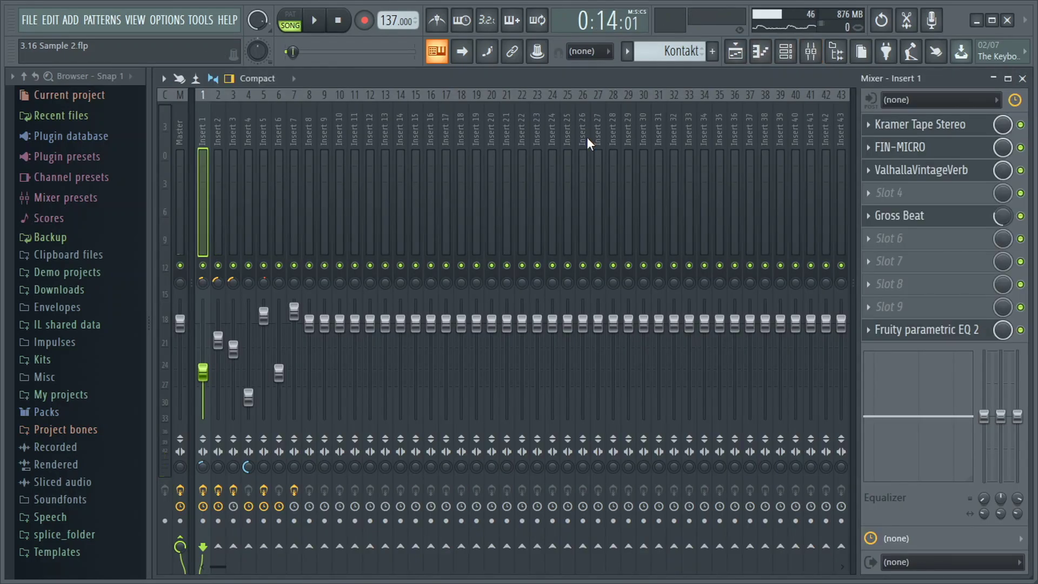
left_click(786, 51)
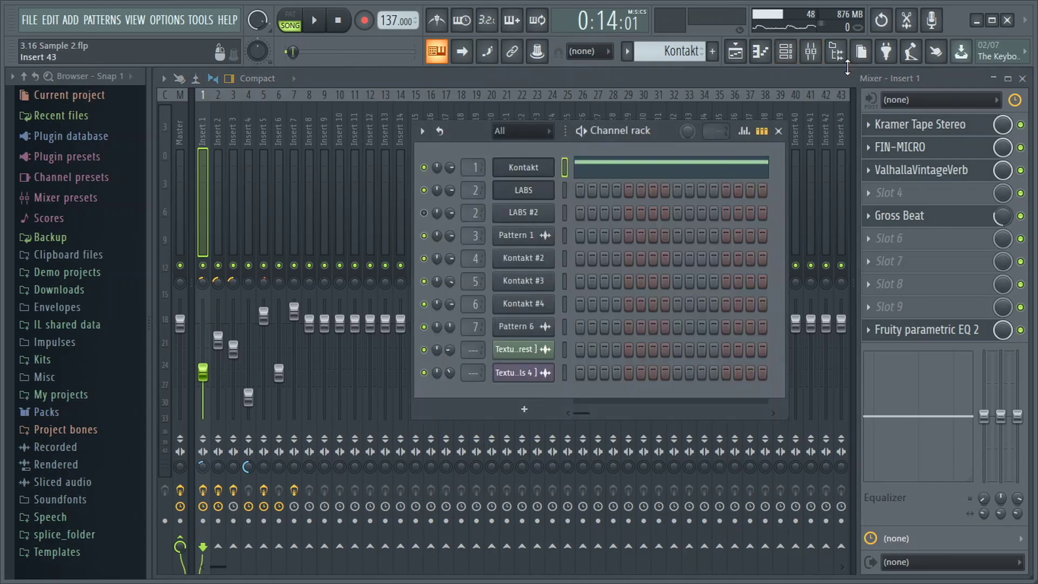
left_click(938, 79)
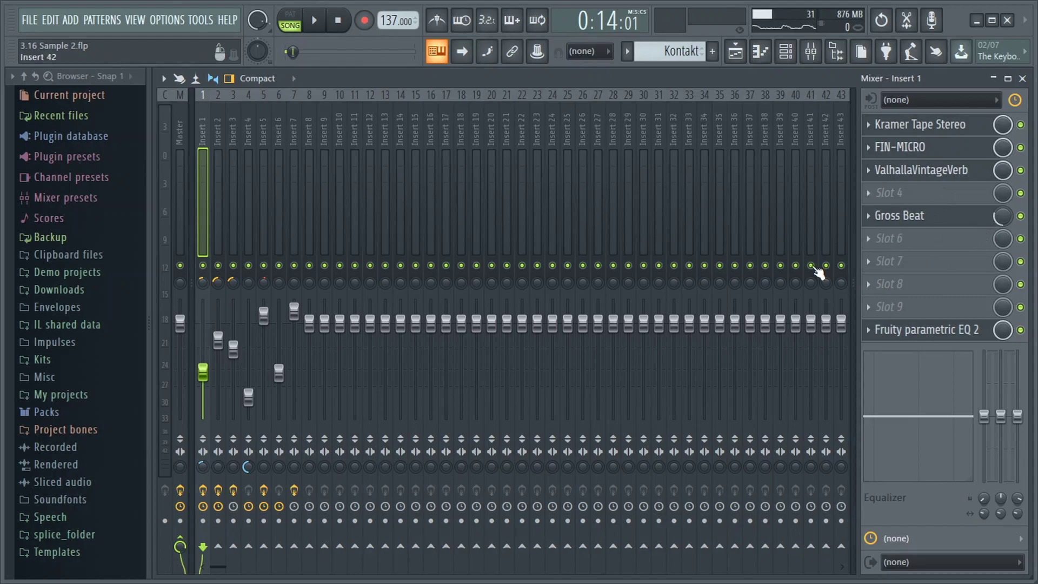
left_click(792, 58)
Step: Unmute Track 3 and mute Track 2 in the playlist, and play the Track 3 audio clip from bar 1
left_click(735, 52)
left_click(348, 237)
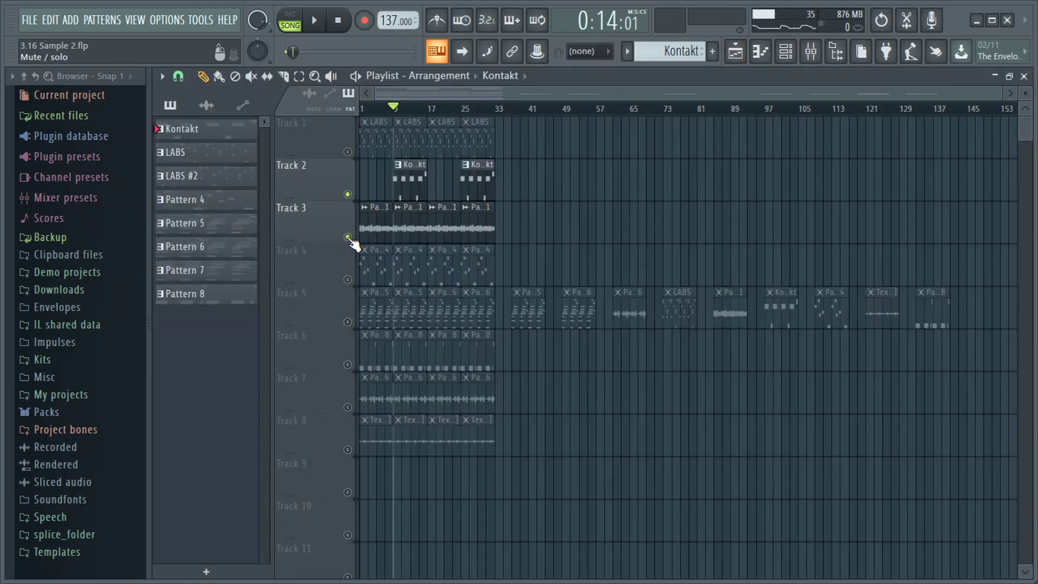
left_click(349, 194)
left_click(362, 110)
key("space")
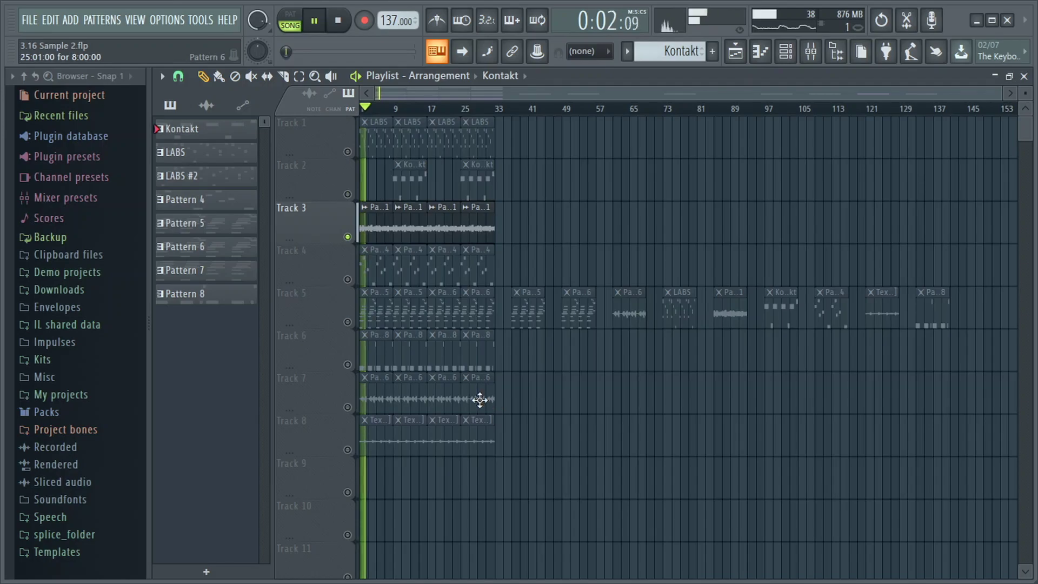
key("space")
Step: Examine the LABS clip's notes in the piano roll and the effects on mixer Insert 3
double_click(377, 141)
scroll(513, 417, "up", 3)
scroll(467, 378, "down", 4)
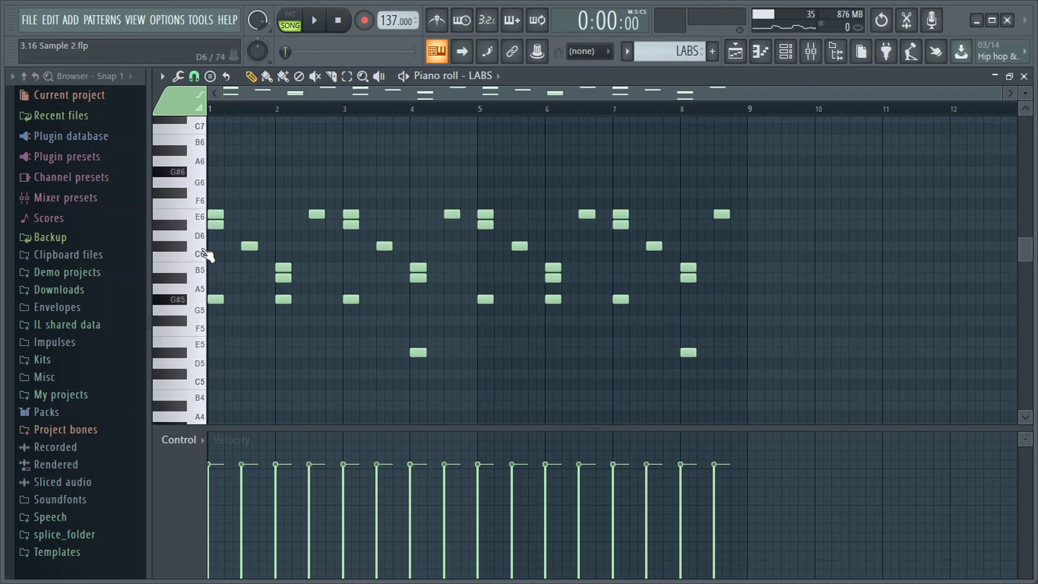
left_click(810, 51)
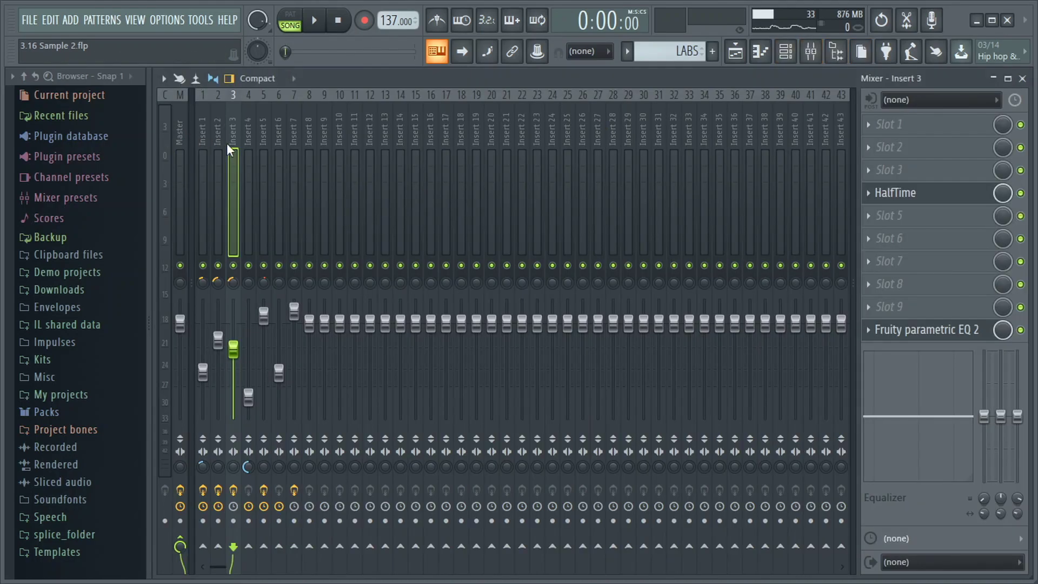
left_click(735, 51)
double_click(366, 141)
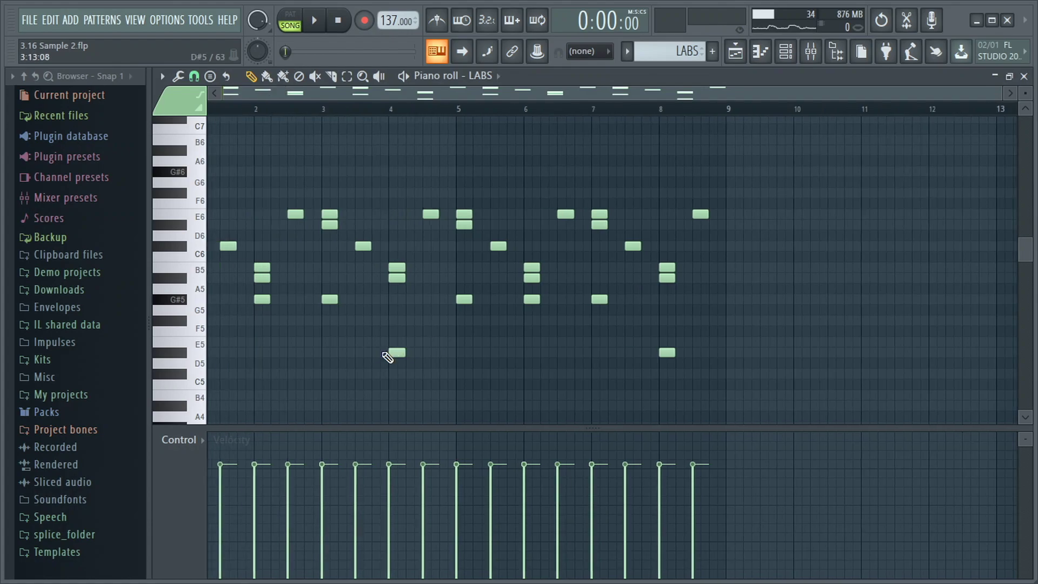
scroll(534, 359, "down", 3)
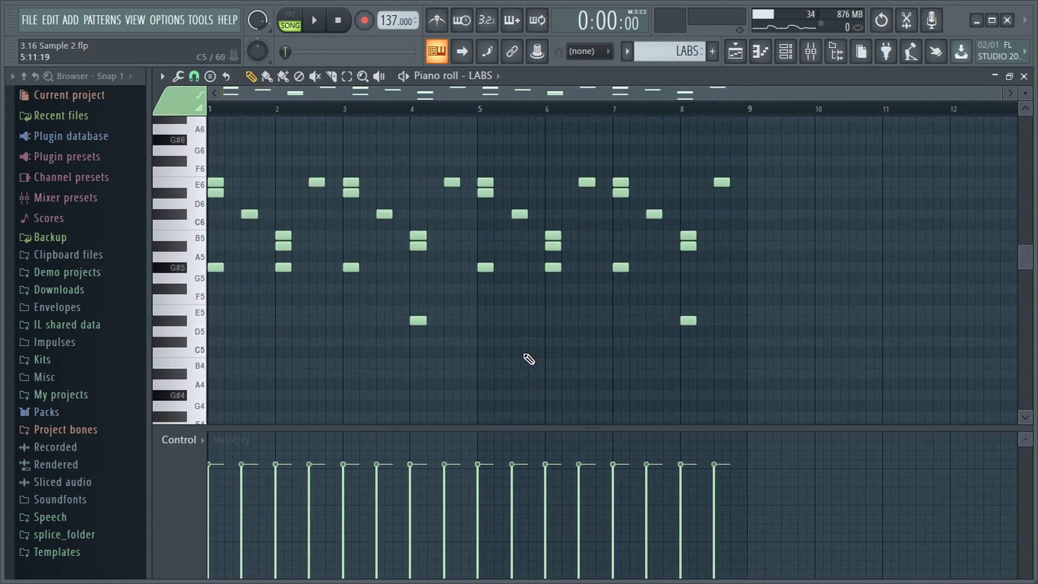
Step: Try flipping all the LABS notes horizontally with the score flipper, and restore the original notes
key("ctrl+a")
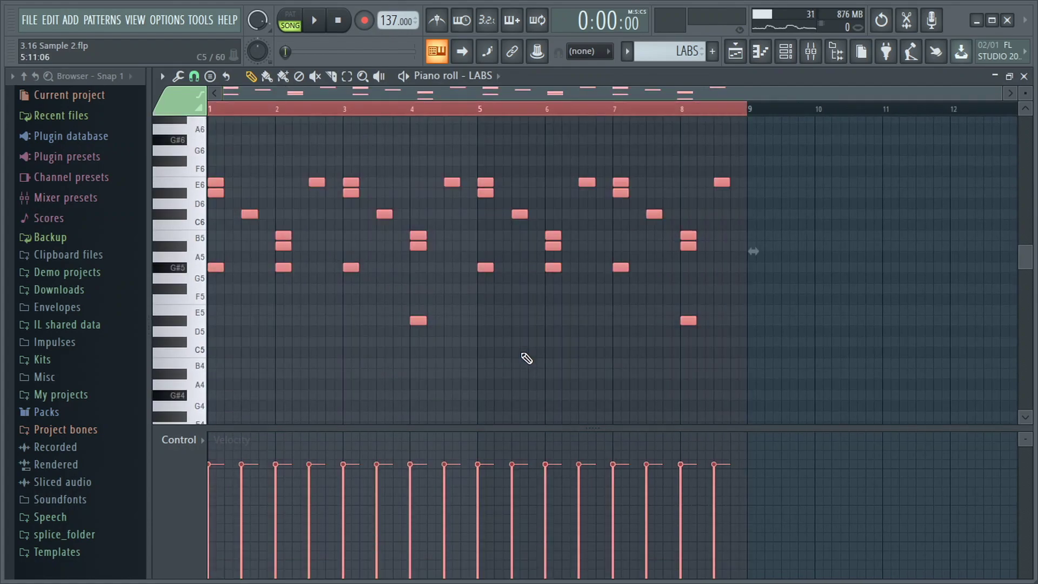
key("alt+y")
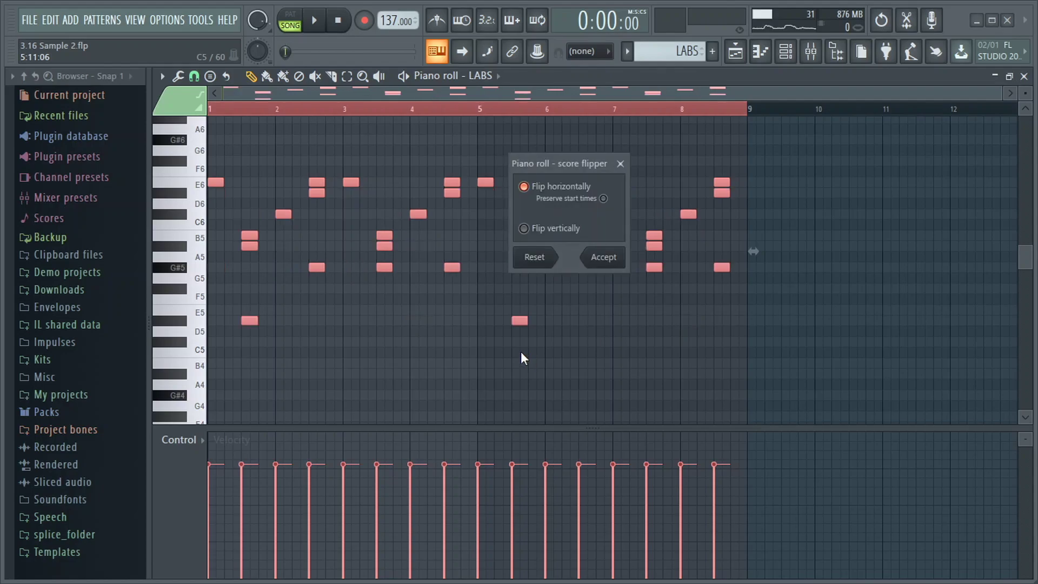
key("Escape")
left_click(675, 50)
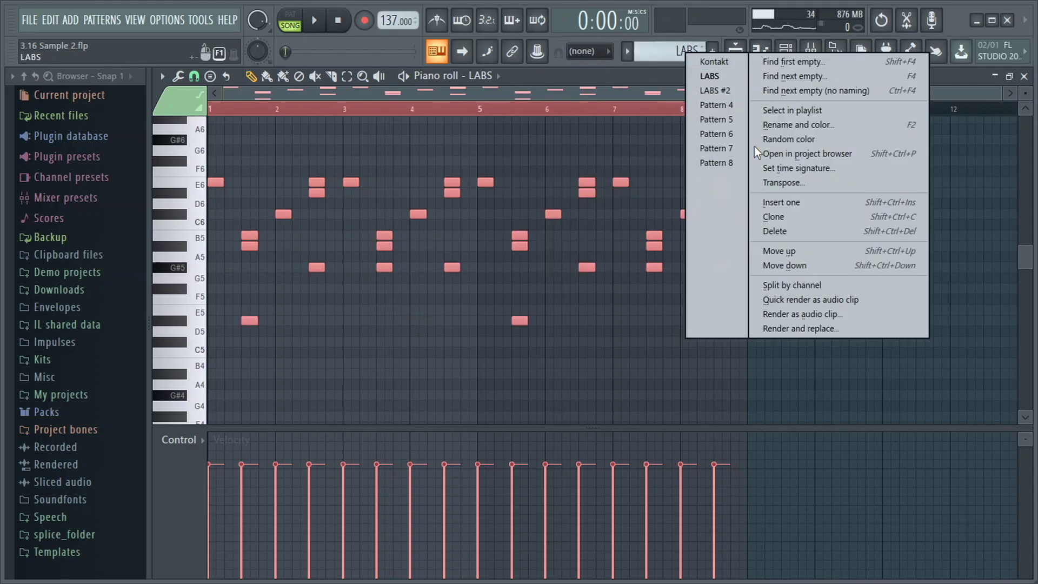
left_click(752, 251)
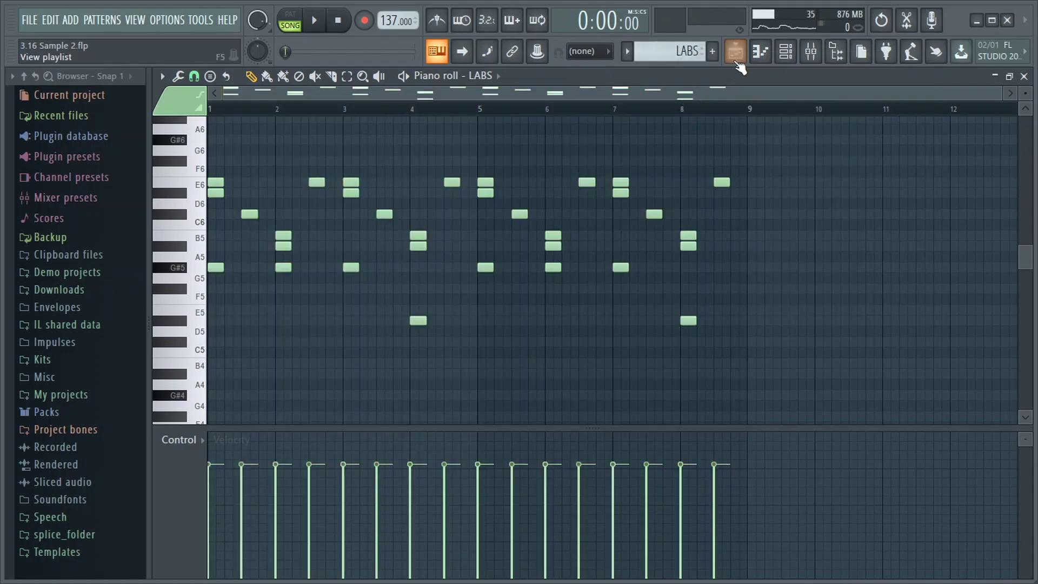
Step: Open the Pattern 1 audio clip's properties from Track 3 to review its Reverse setting
left_click(735, 51)
right_click(349, 237)
double_click(376, 227)
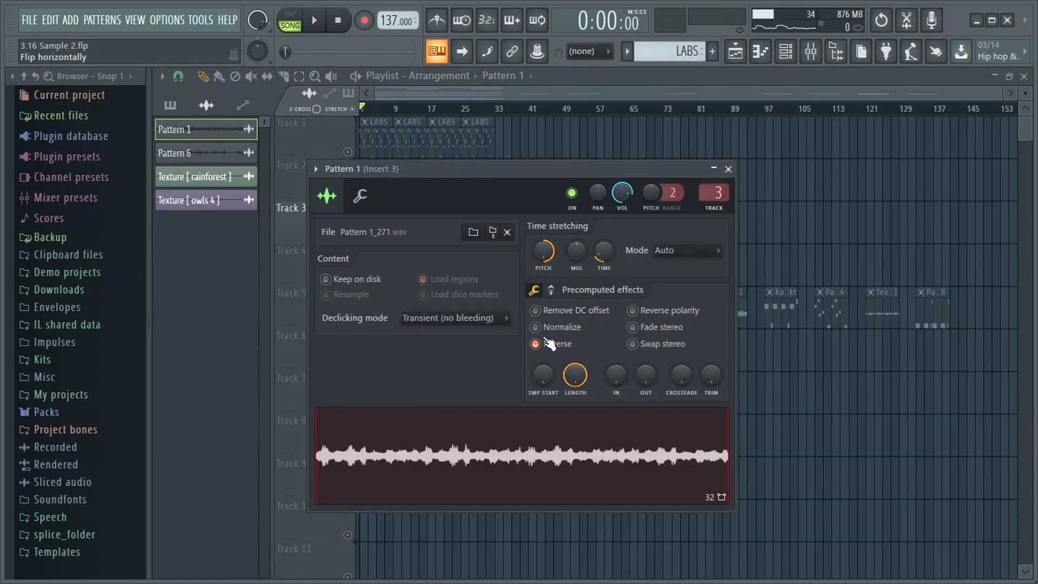
Step: Switch off HalfTime and Fruity parametric EQ 2 on Insert 3 and play the reversed clip without them
left_click(785, 51)
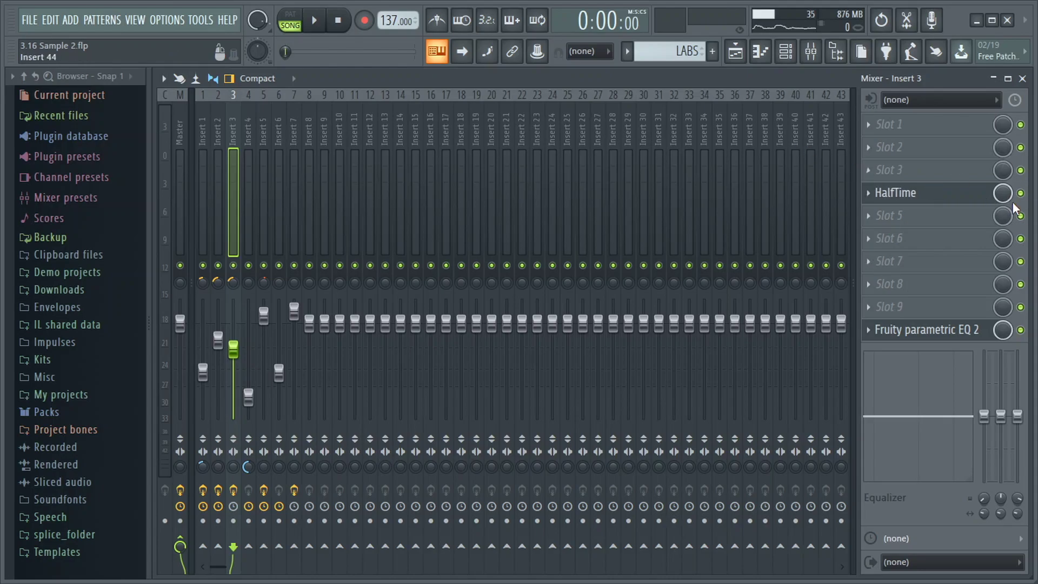
left_click(1021, 78)
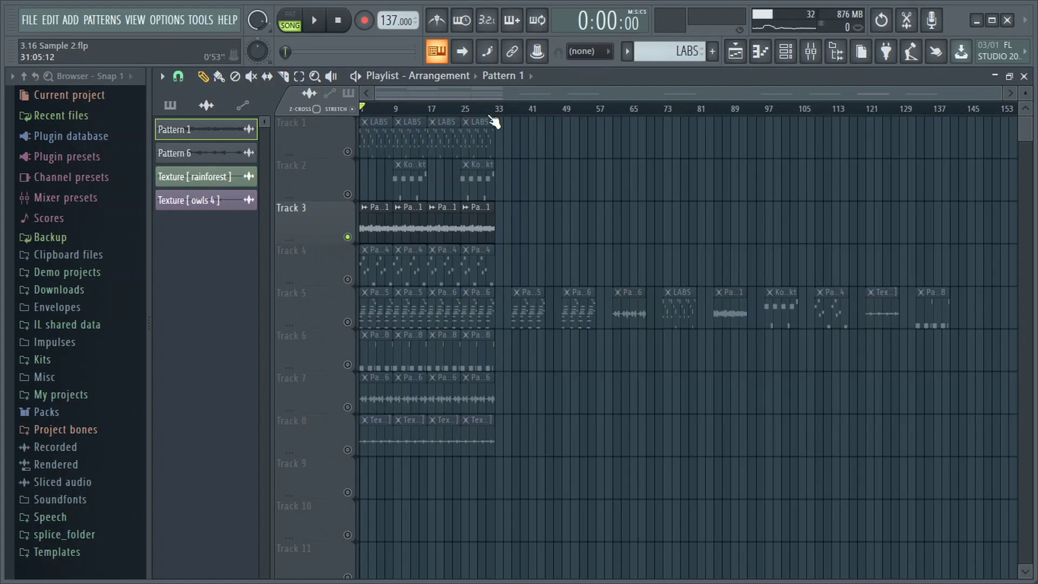
key("F9")
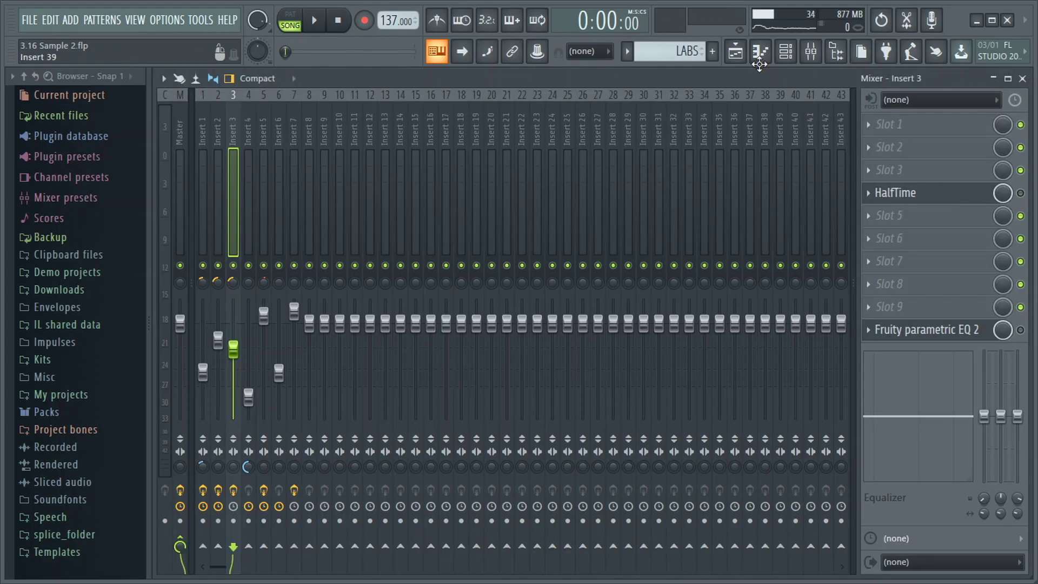
key("F5")
key("space")
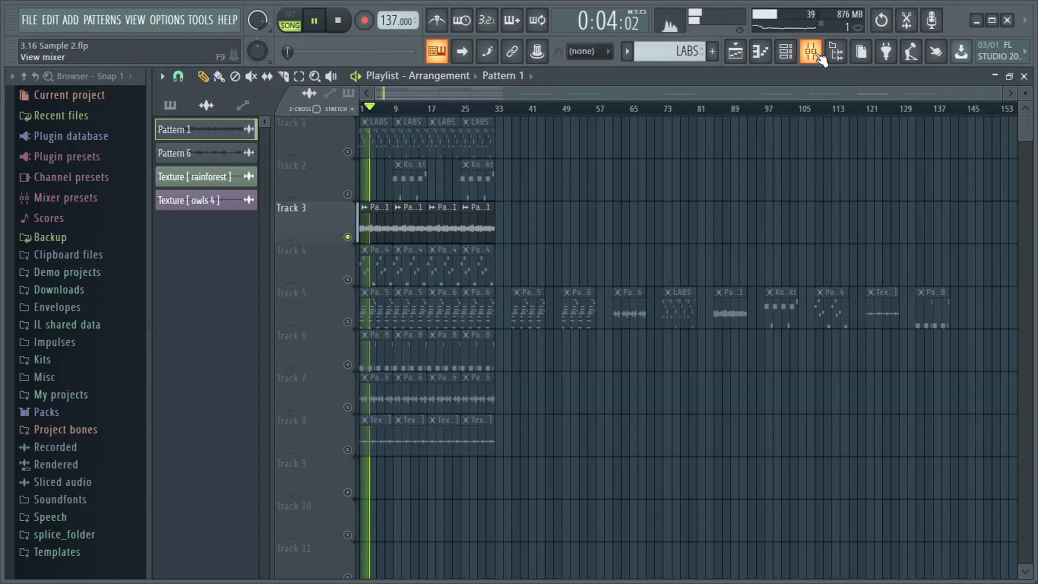
Step: Switch HalfTime back on for Insert 3, check its Fruity parametric EQ 2, and play Track 3 again
left_click(810, 52)
key("space")
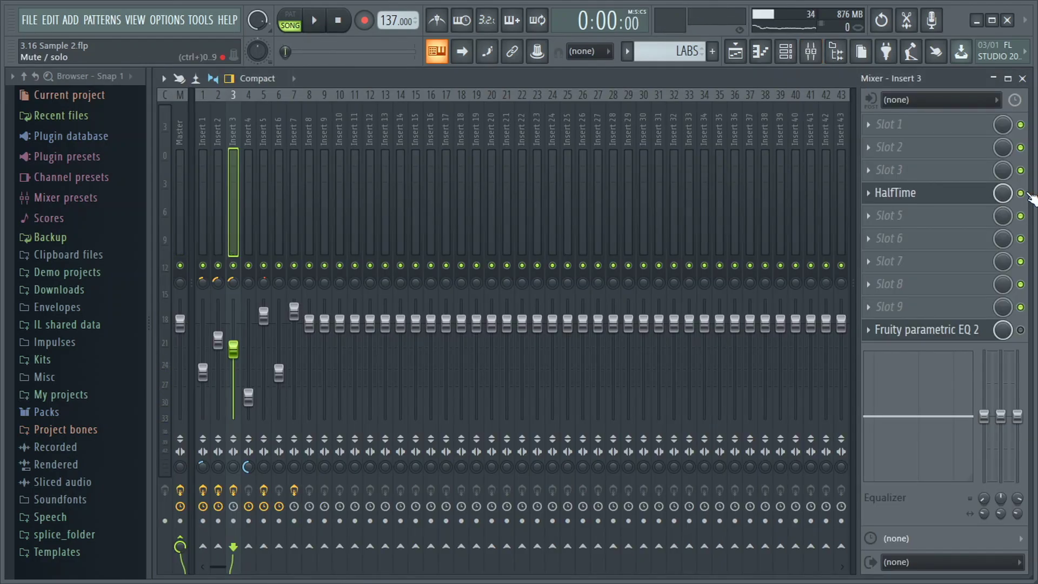
left_click(926, 330)
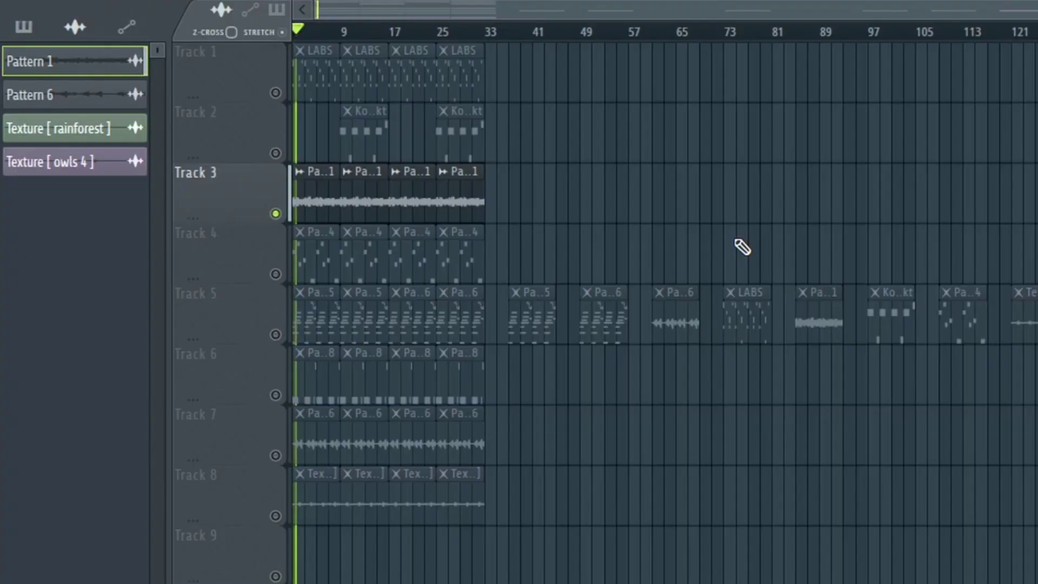
key("space")
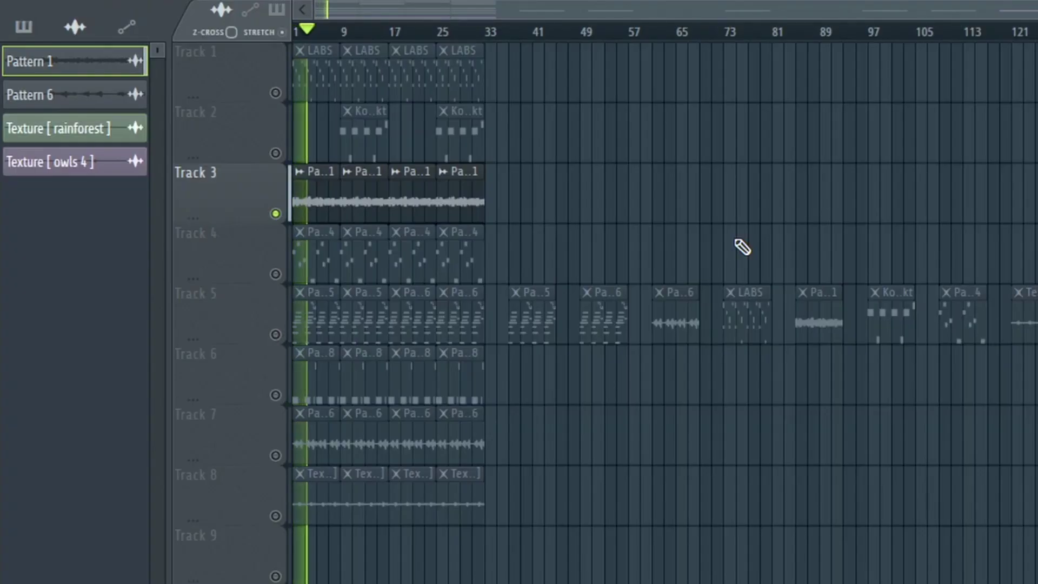
key("space")
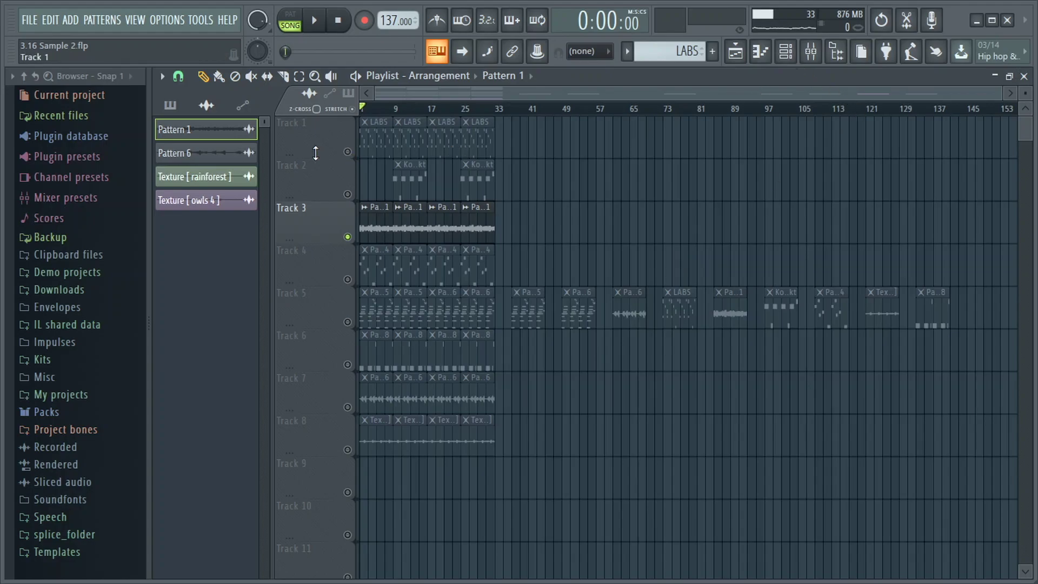
Step: Unmute Track 1 in the playlist, and briefly play and examine Pattern 5's Kontakt #3 notes in the piano roll
left_click(347, 152)
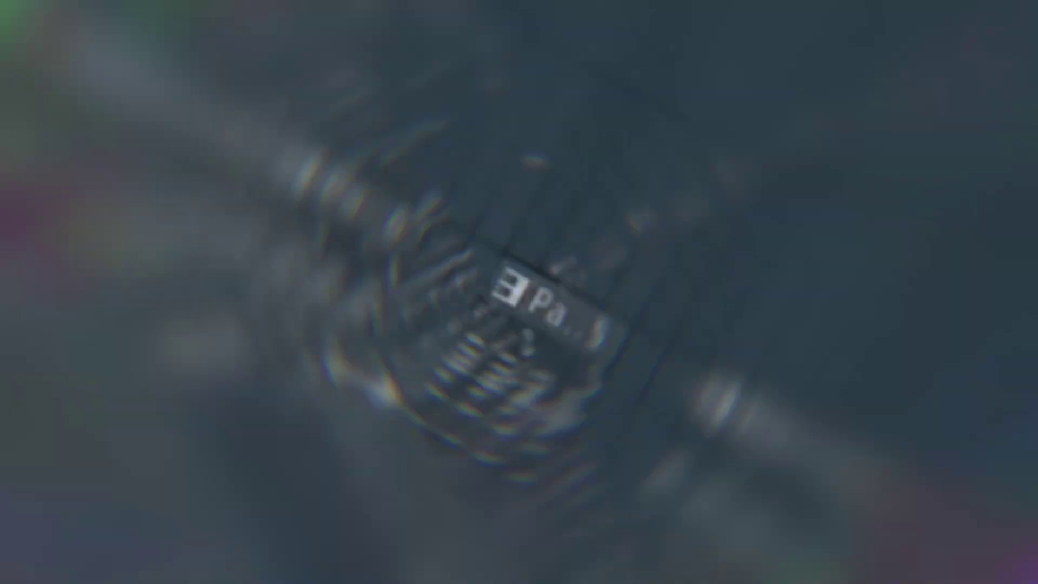
left_click(790, 53)
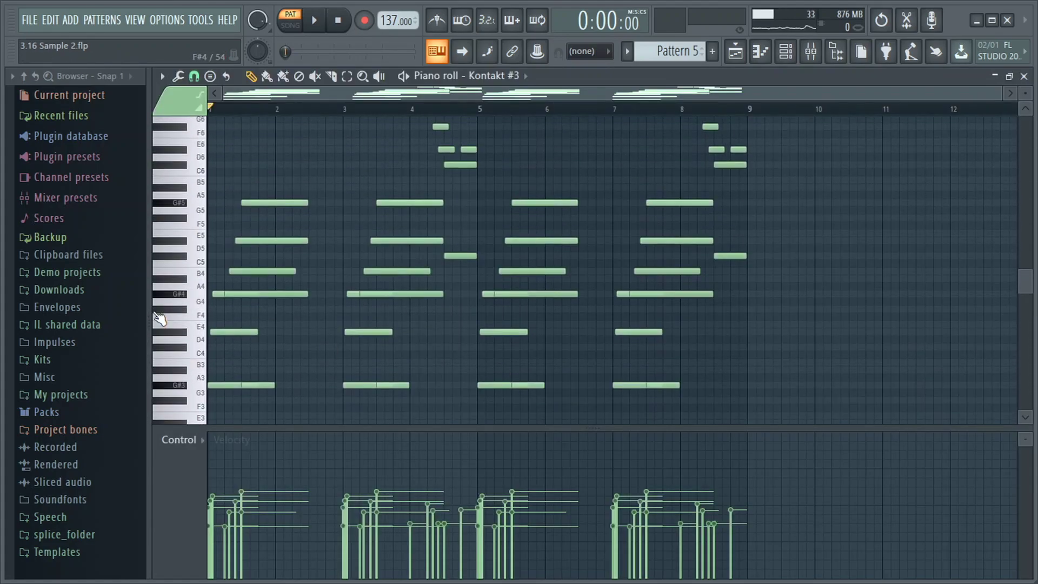
scroll(160, 319, "down", 3)
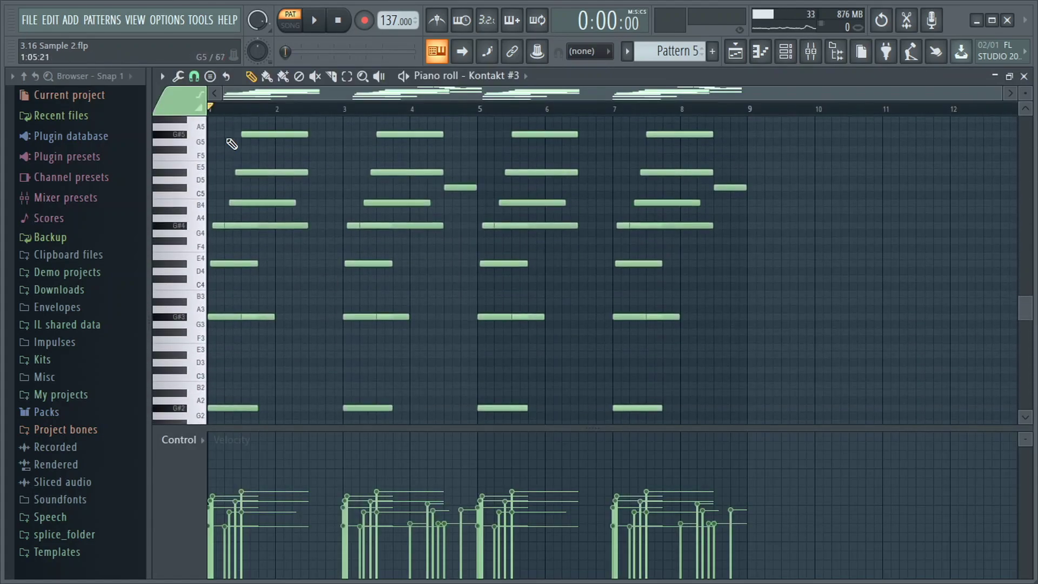
key("space")
key("space")
scroll(299, 282, "up", 1)
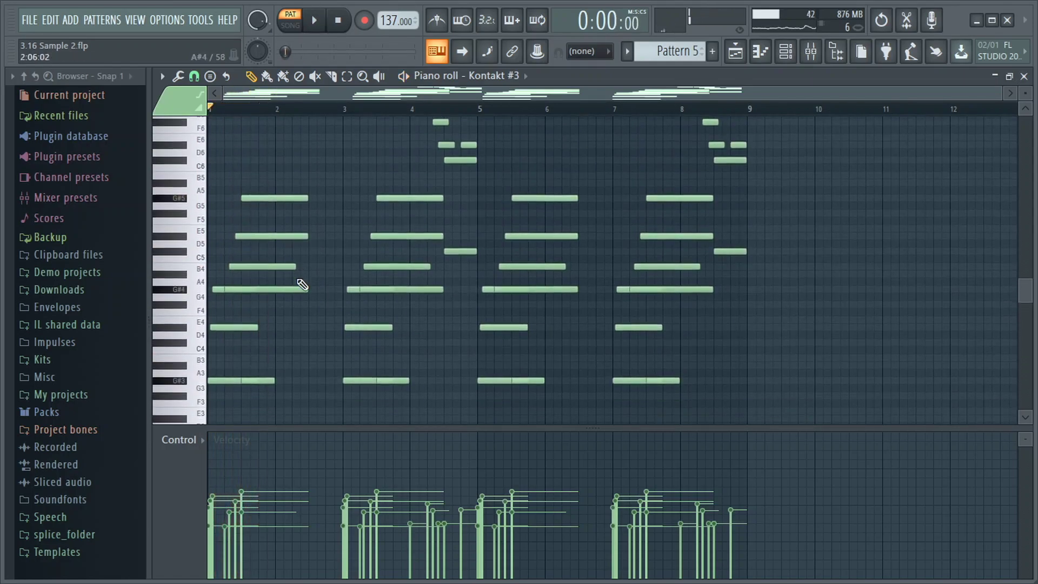
scroll(319, 315, "down", 3)
scroll(319, 315, "up", 3)
Step: Try moving the first chord's upper notes down an octave, restore their pitch and deselect them
left_click_drag(330, 157, 306, 305)
scroll(314, 310, "down", 3)
scroll(314, 311, "down", 1)
key("ctrl+Down")
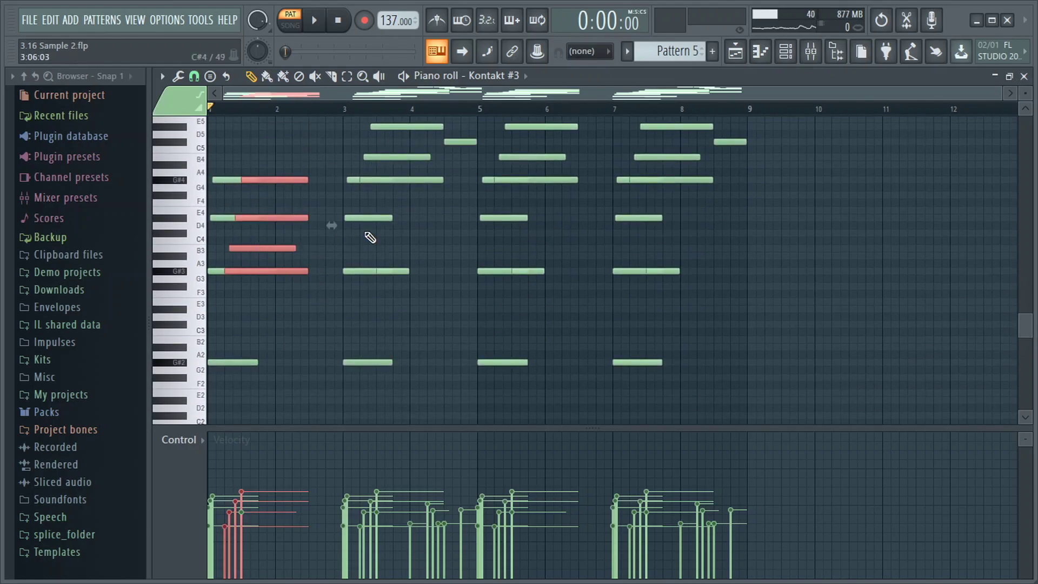
key("ctrl+Up")
key("ctrl+Down")
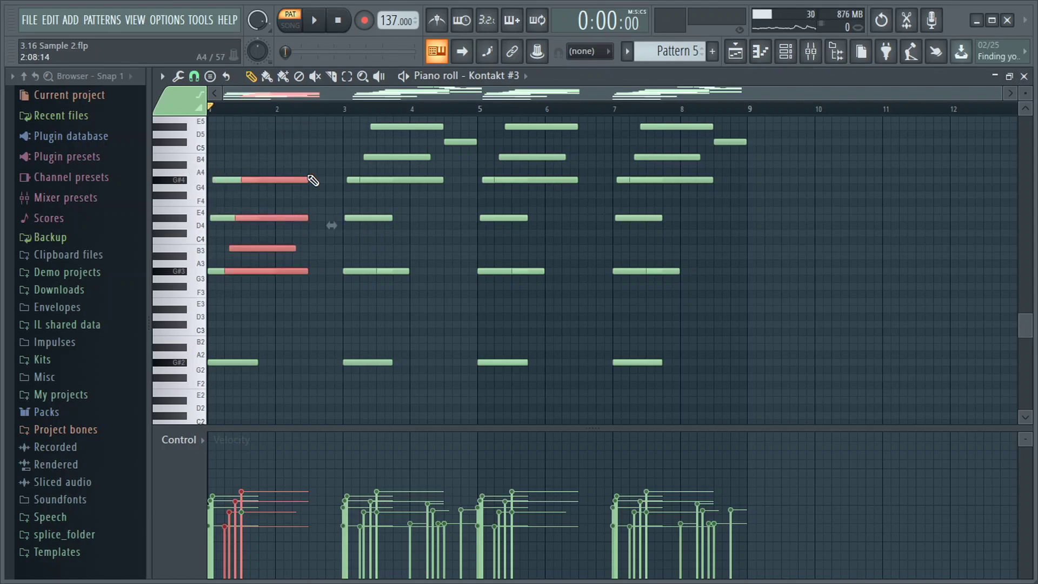
key("ctrl+Up")
scroll(241, 250, "up", 3)
key("ctrl+d")
Step: Play the opening of Pattern 5 while examining its low chord notes, and stop playback
scroll(287, 292, "down", 5)
key("space")
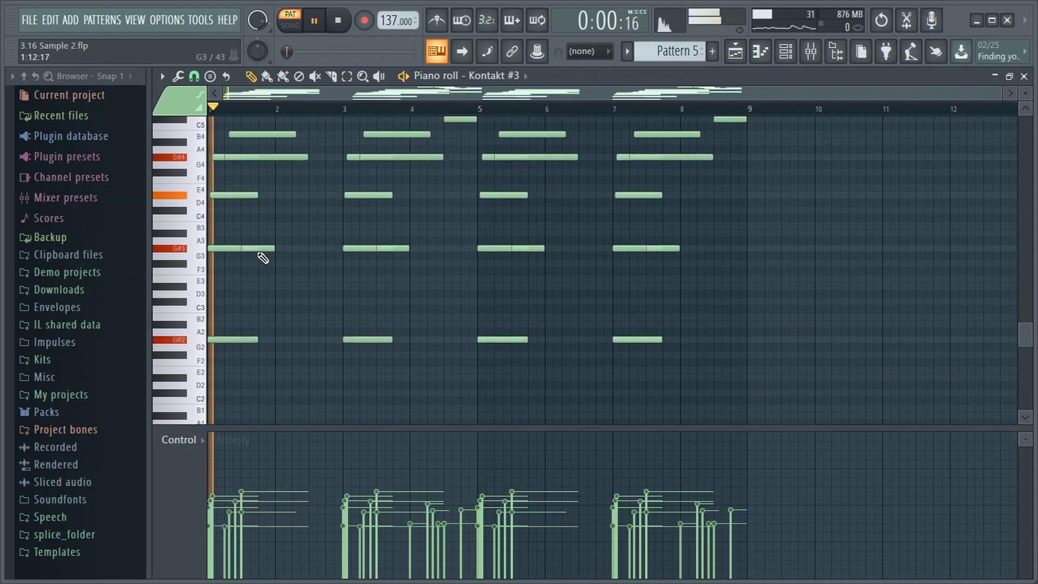
scroll(283, 220, "up", 8)
key("space")
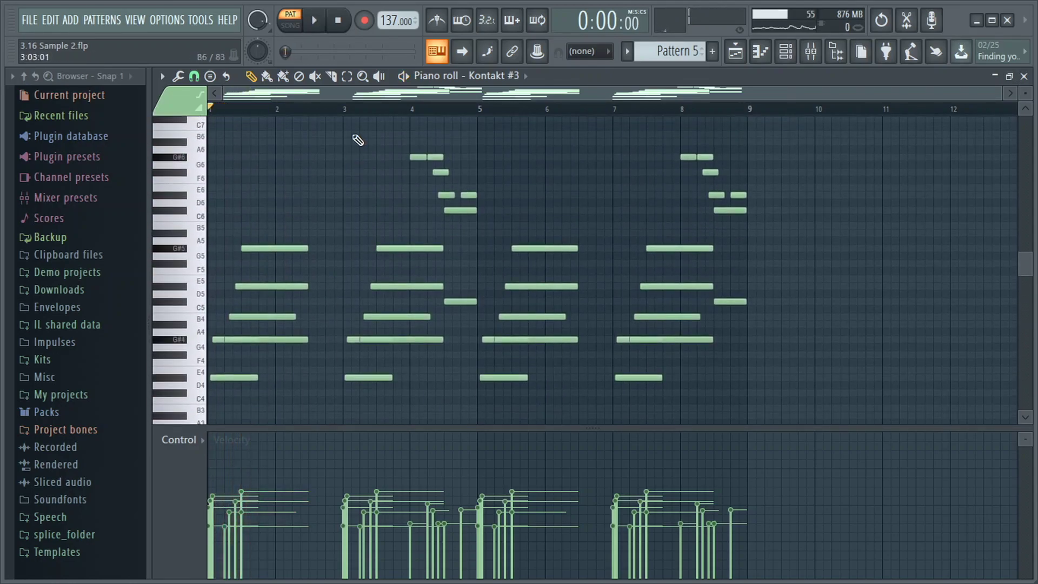
Step: Examine the Kontakt #3 chords from bar 3 onward and the high melody notes in Pattern 5, and play the pattern
left_click(347, 113)
left_click_drag(375, 139, 344, 143)
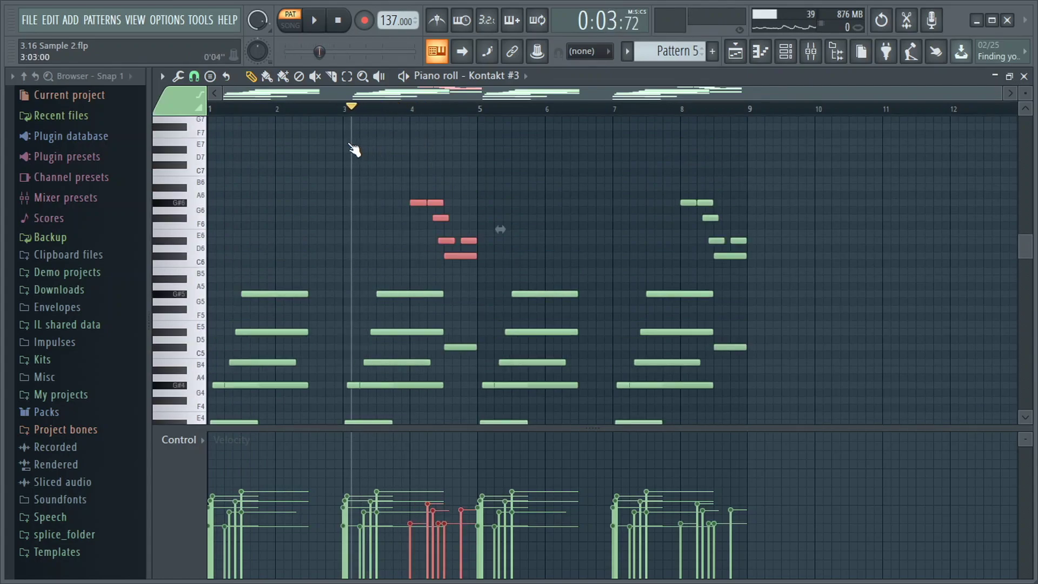
scroll(433, 297, "down", 1)
scroll(447, 329, "up", 2)
scroll(449, 335, "up", 2)
scroll(385, 243, "down", 2)
scroll(393, 313, "up", 1)
left_click_drag(385, 222, 516, 313)
key("space")
scroll(479, 244, "up", 4)
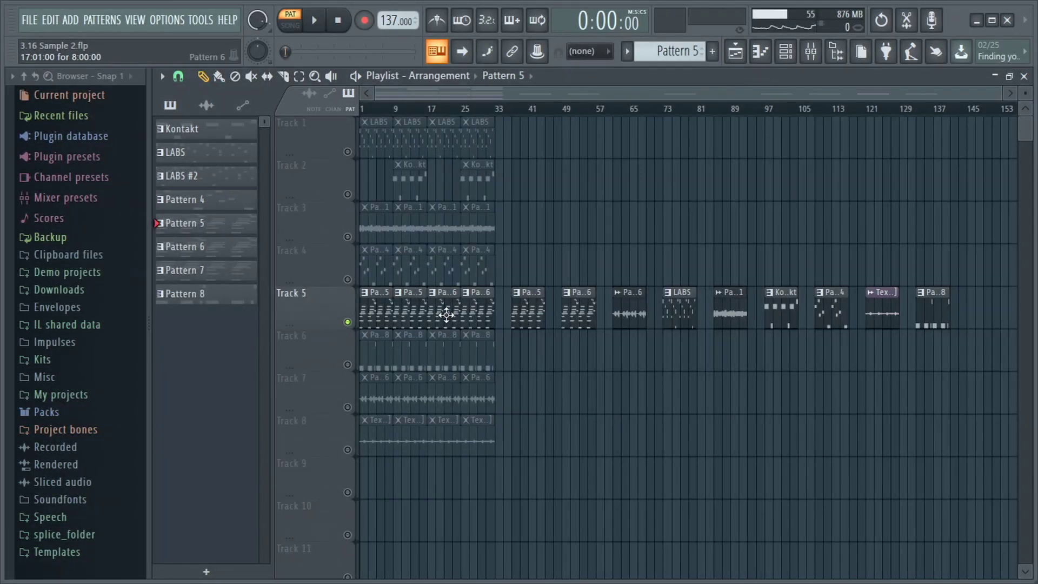
Step: Open Pattern 6's Kontakt #3 notes in the piano roll and play them, jumping ahead to bar 4
double_click(446, 315)
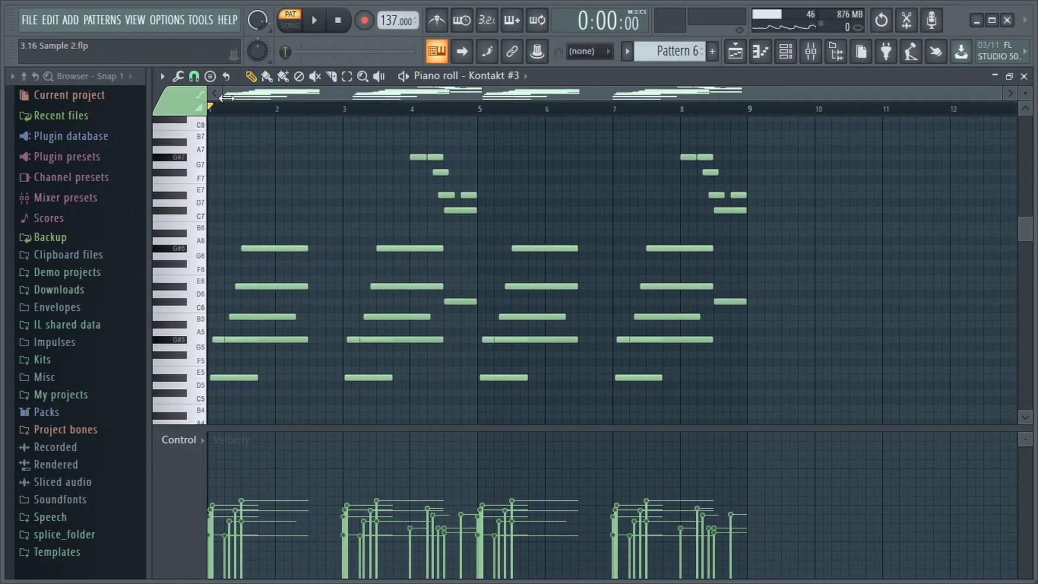
key("space")
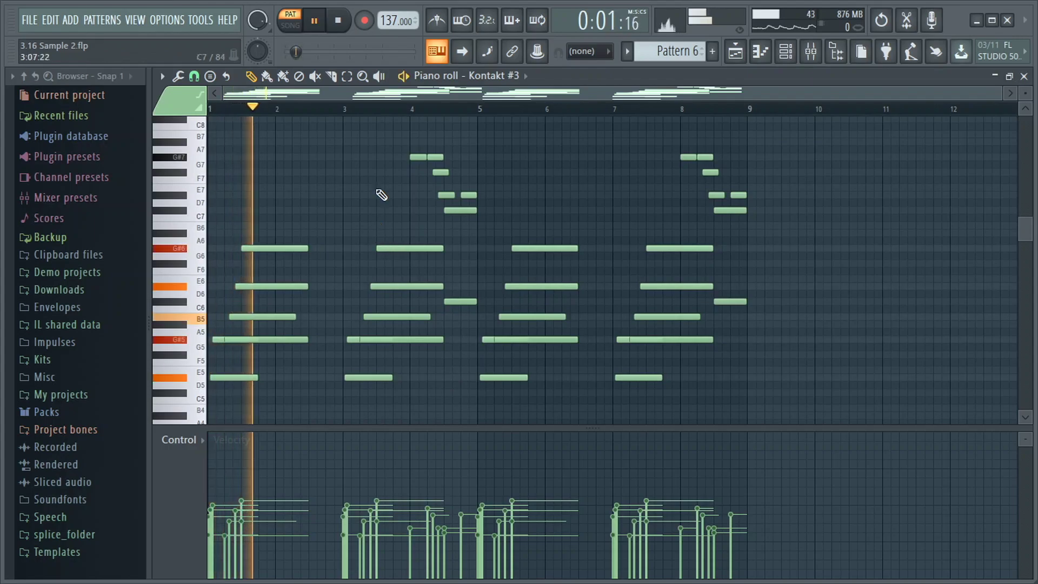
left_click(412, 111)
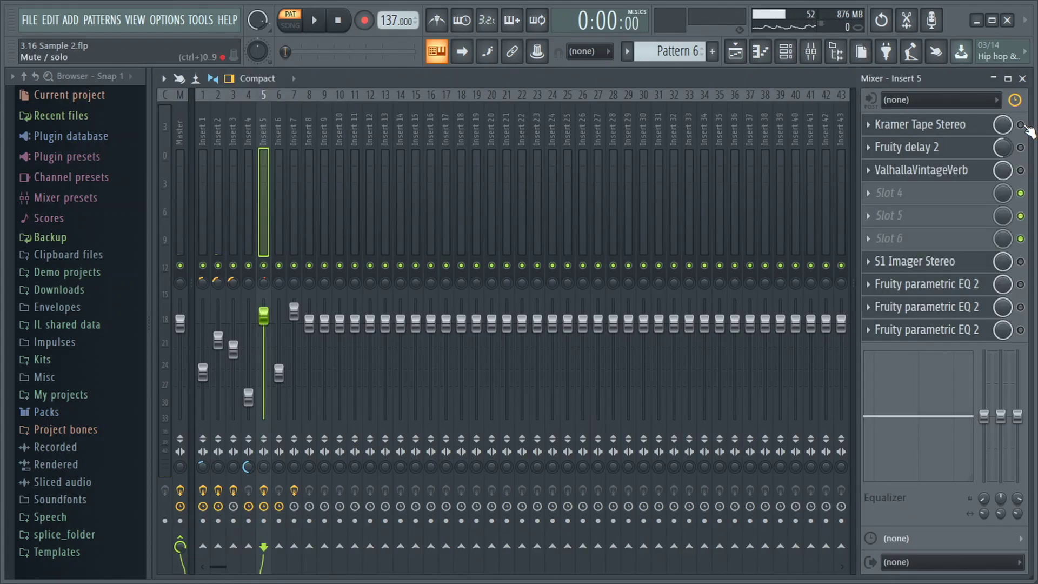
Step: Enable Kramer Tape Stereo and Fruity delay 2 on Insert 5, and review their settings and the delay's mix level
left_click(1021, 125)
left_click(909, 127)
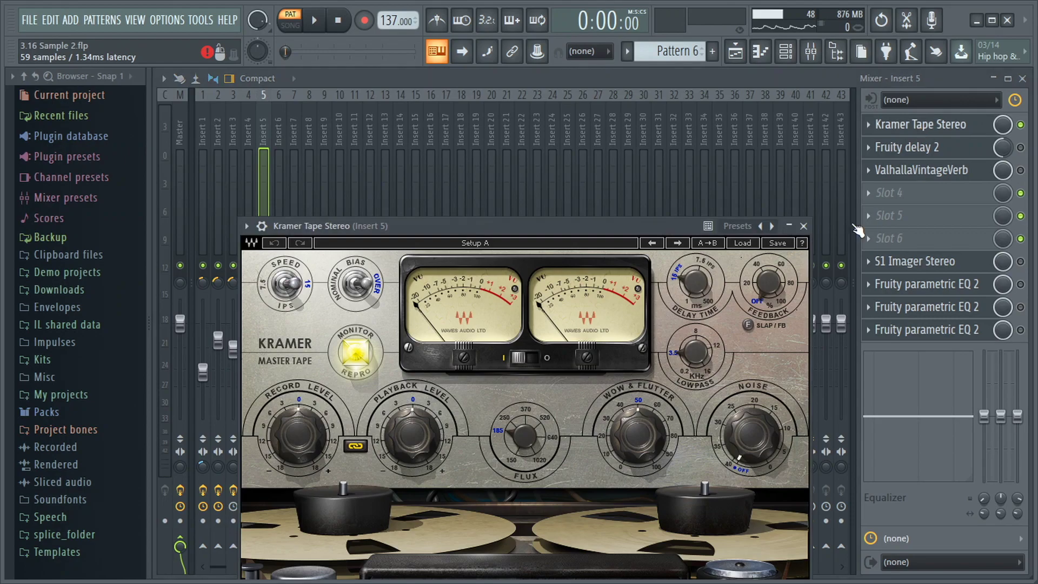
left_click(1020, 148)
left_click(955, 148)
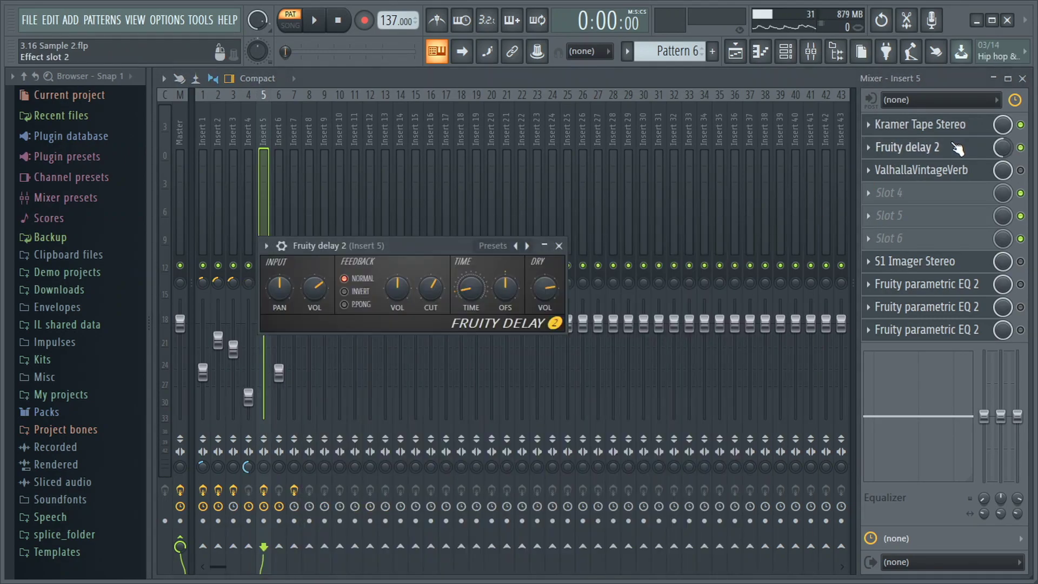
left_click_drag(1003, 147, 1002, 150)
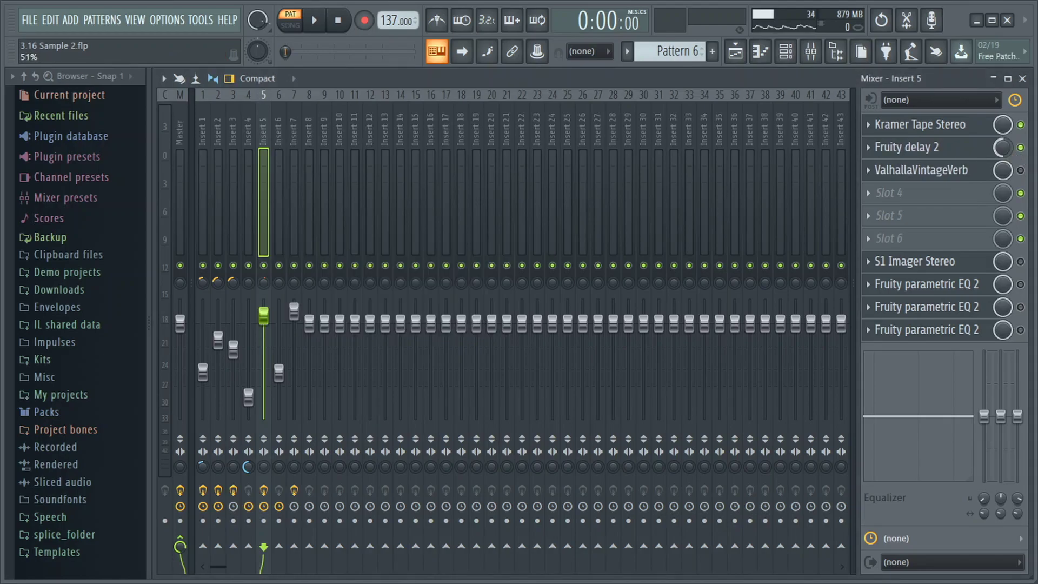
Step: Enable ValhallaVintageVerb and S1 Imager Stereo on Insert 5 and review each effect's settings
left_click(1020, 170)
left_click(929, 170)
left_click(985, 266)
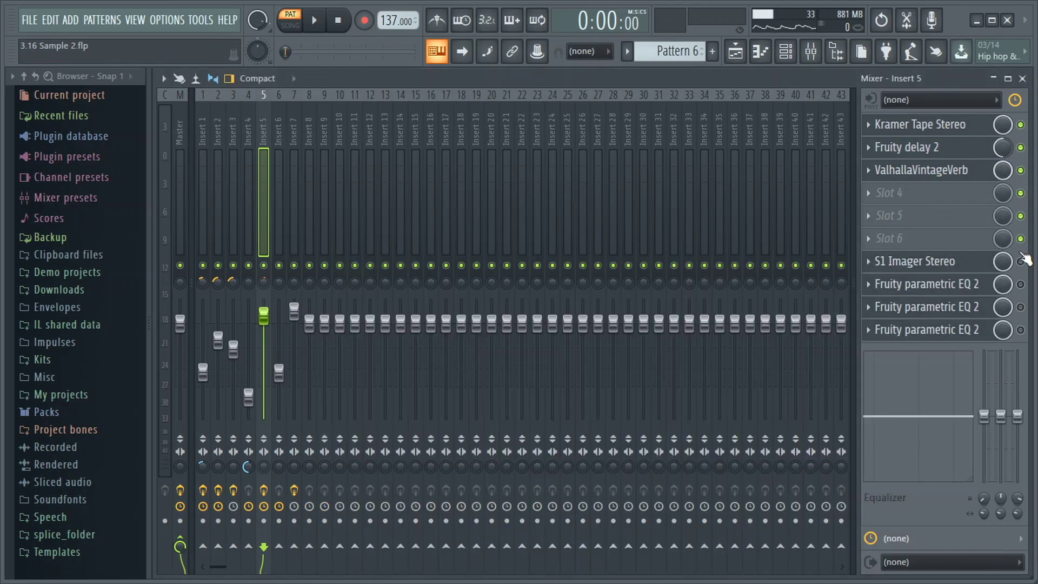
left_click(1021, 262)
left_click(948, 264)
left_click_drag(468, 186, 536, 160)
Step: Enable the Fruity parametric EQ 2 effects on Insert 5 and review each equalizer curve
left_click(985, 284)
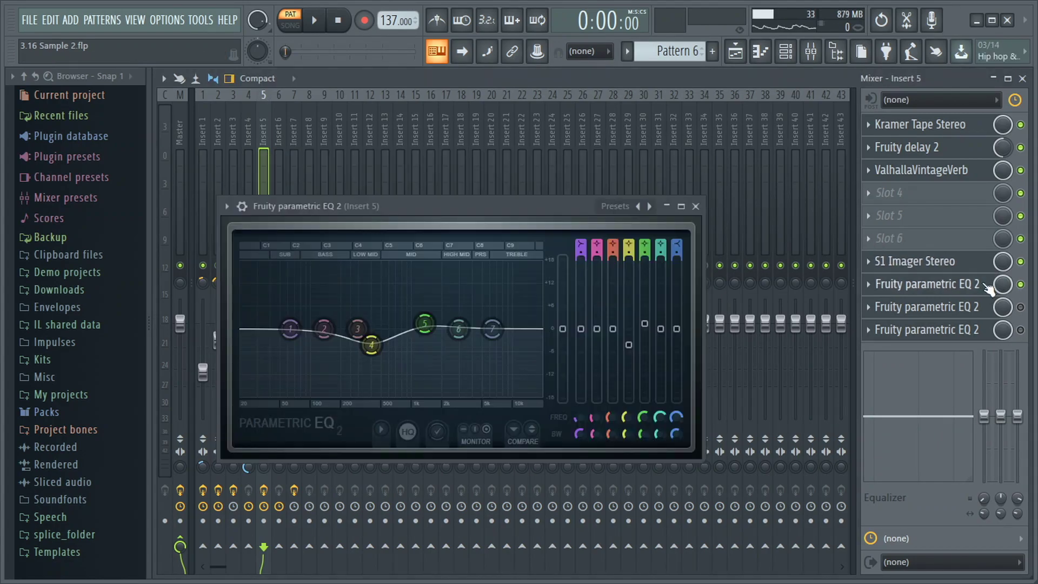
left_click(1020, 307)
left_click(968, 305)
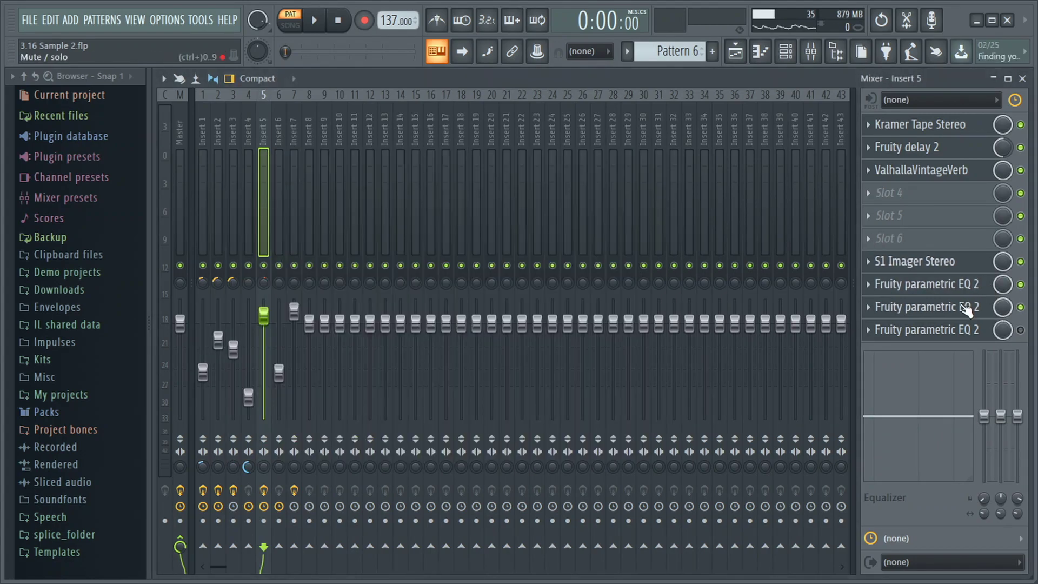
left_click(1021, 329)
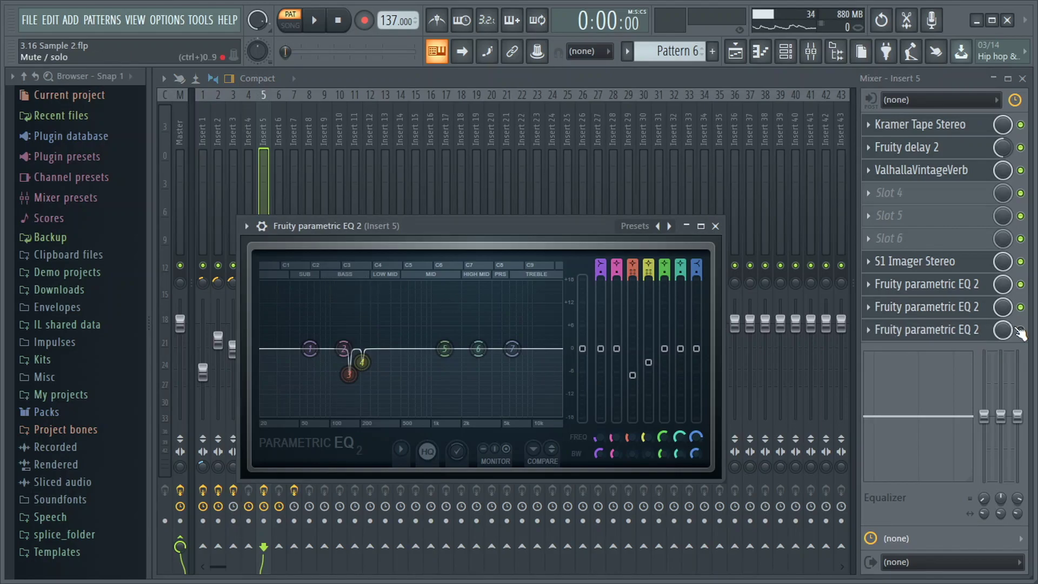
left_click(929, 329)
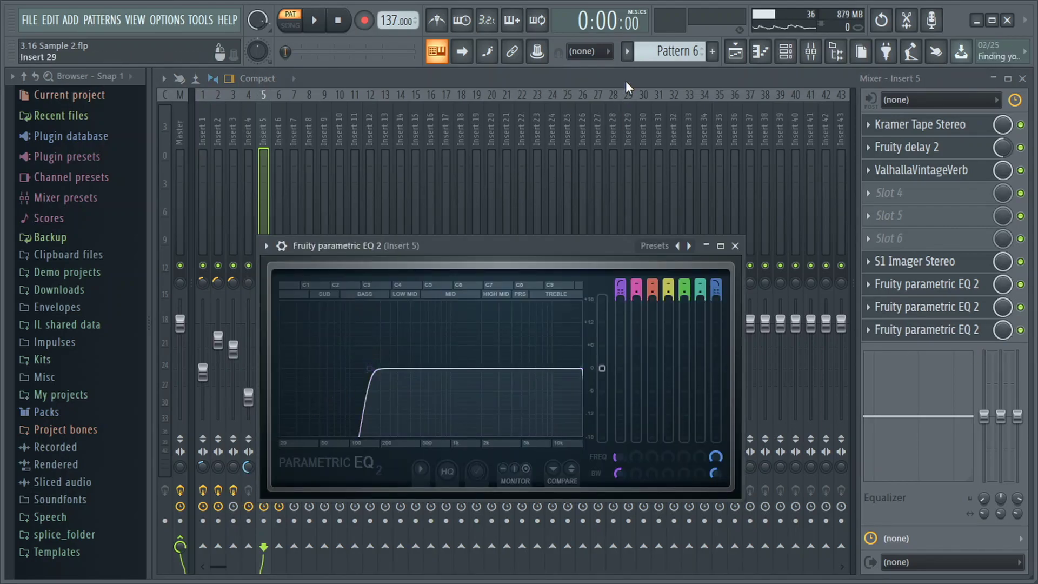
Step: Reopen Pattern 6's Kontakt #3 piano roll and examine its lower notes
left_click(785, 52)
left_click(615, 287)
scroll(378, 254, "down", 4)
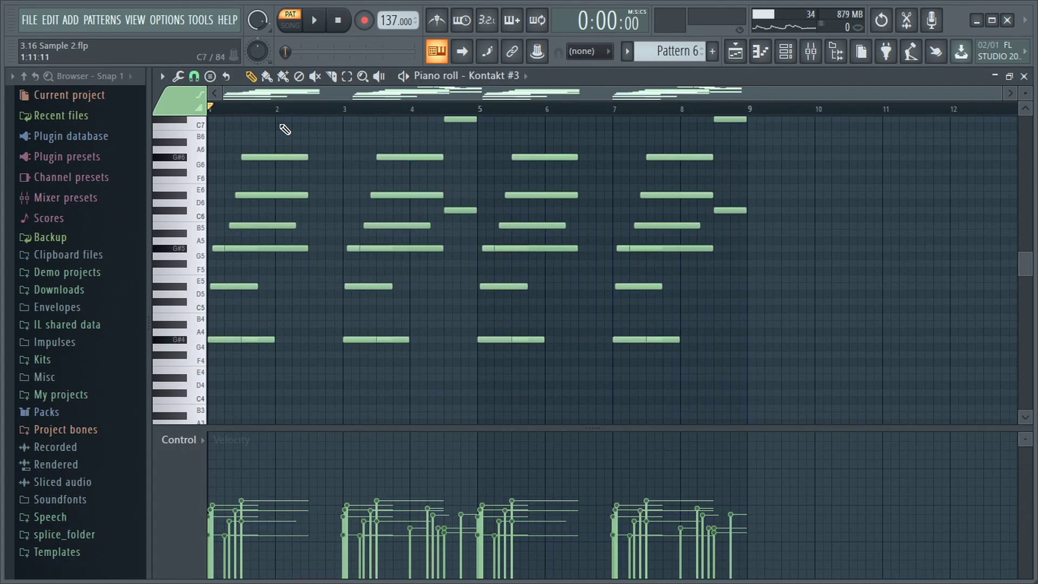
Step: Open Pattern 5 from the playlist, play its Kontakt #3 notes with the effects enabled, and stop playback
left_click(736, 57)
double_click(244, 117)
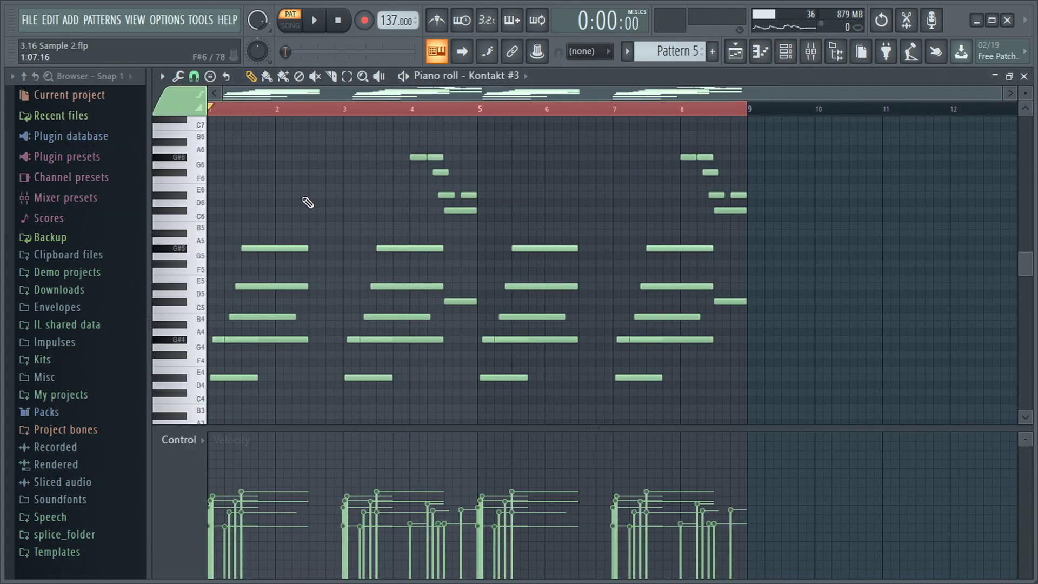
key("space")
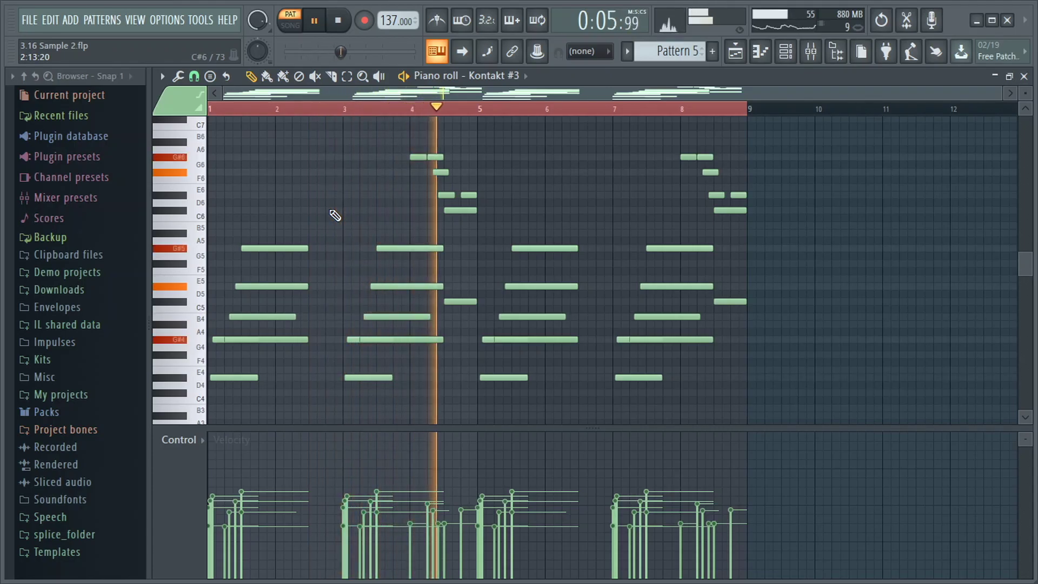
right_click(553, 112)
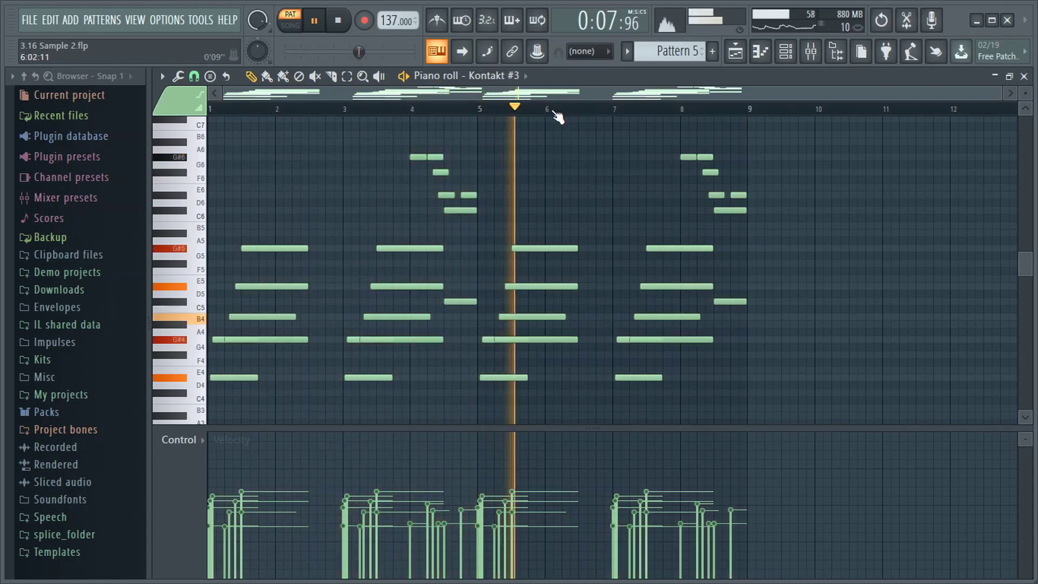
key("space")
Step: Return to the playlist, solo Track 4 and switch playback to song mode
left_click(785, 52)
left_click(810, 51)
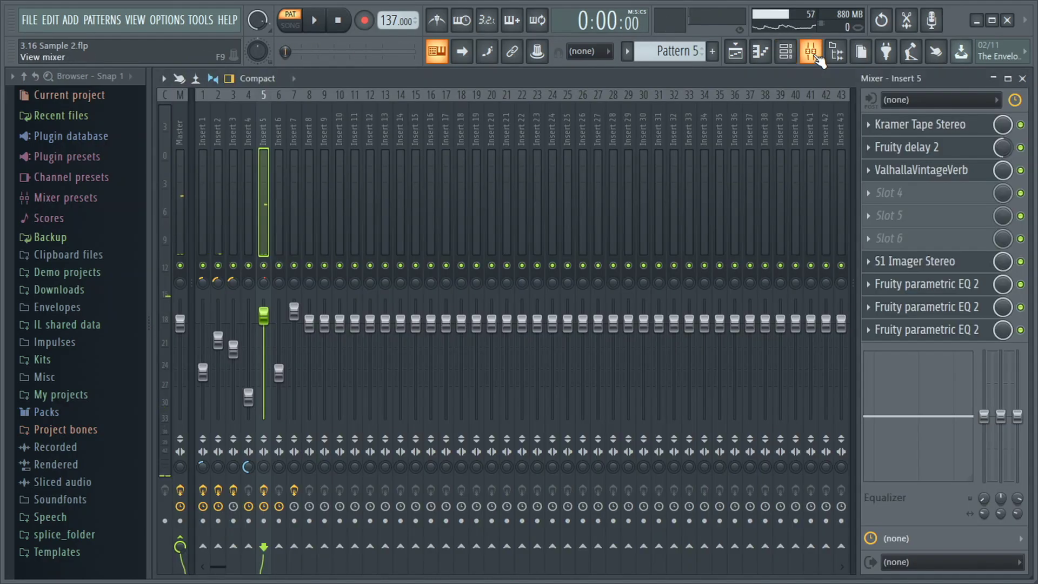
left_click(735, 51)
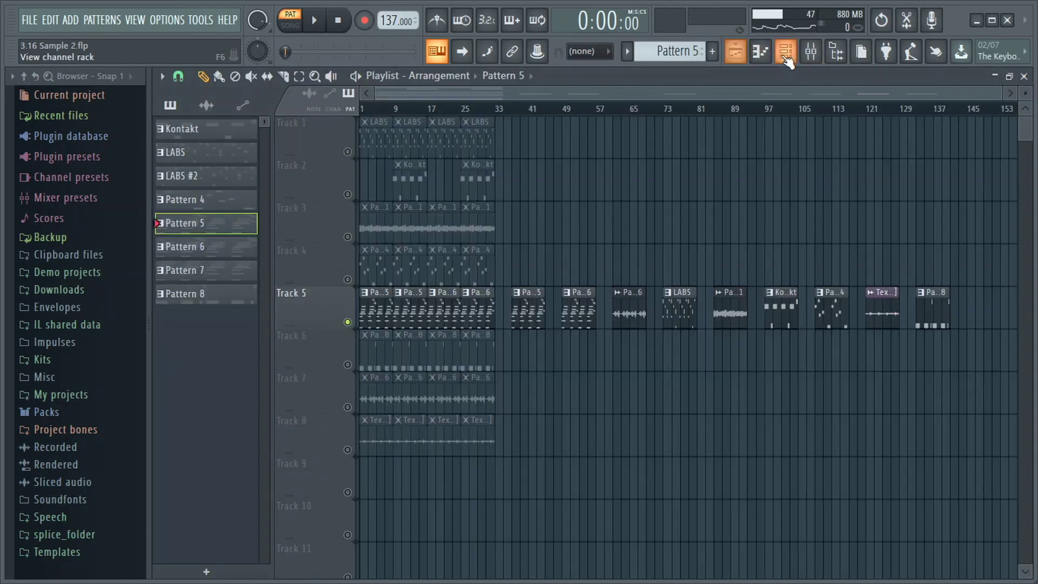
left_click(348, 364)
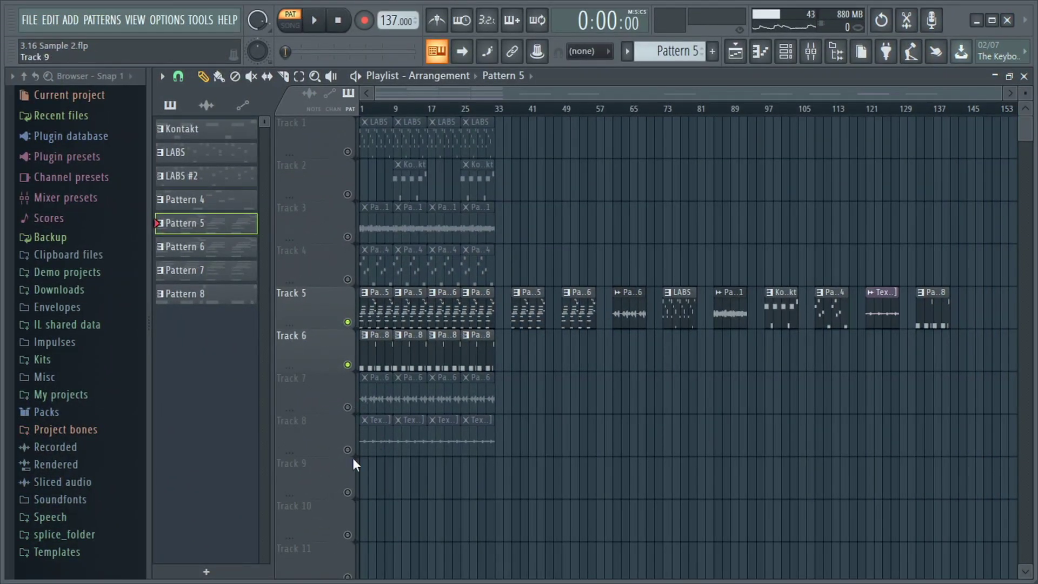
left_click(348, 280, "ctrl")
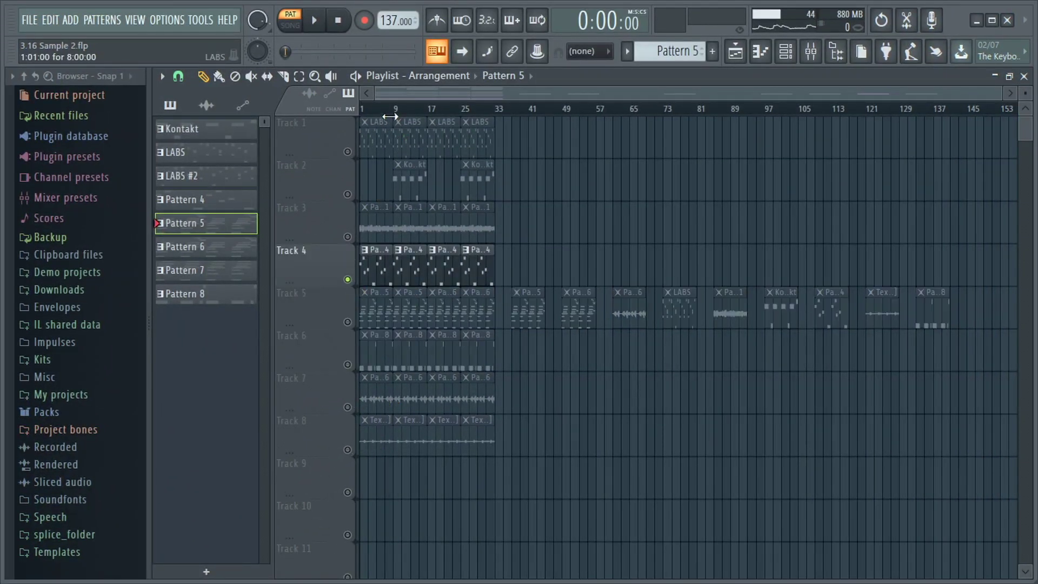
key("l")
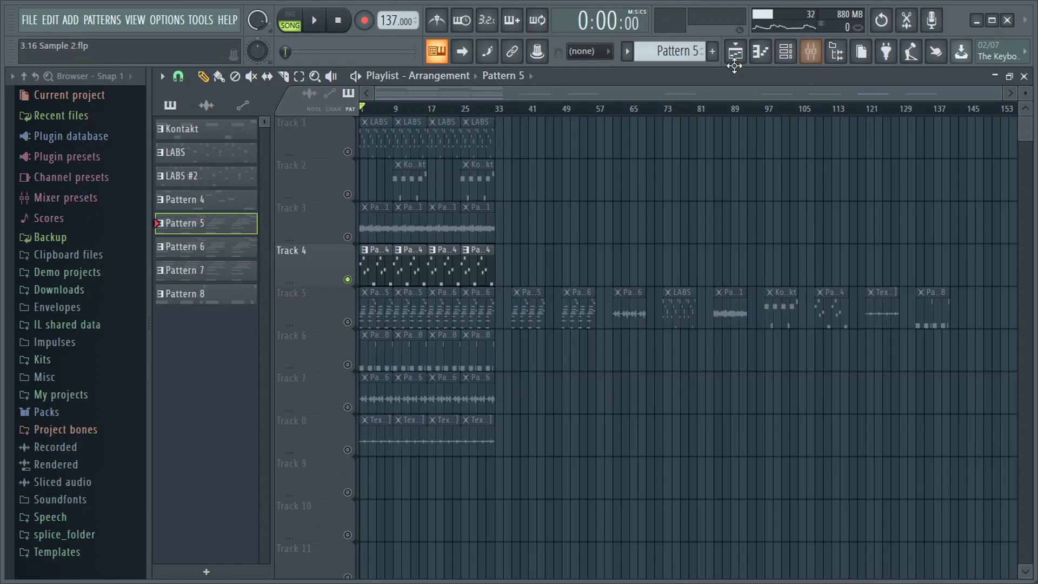
Step: Open Pattern 4's Kontakt #2 instrument, examine the ATOM [FX] Stutters preset, and check Insert 4's effect slots in the mixer
left_click(786, 52)
left_click(532, 263)
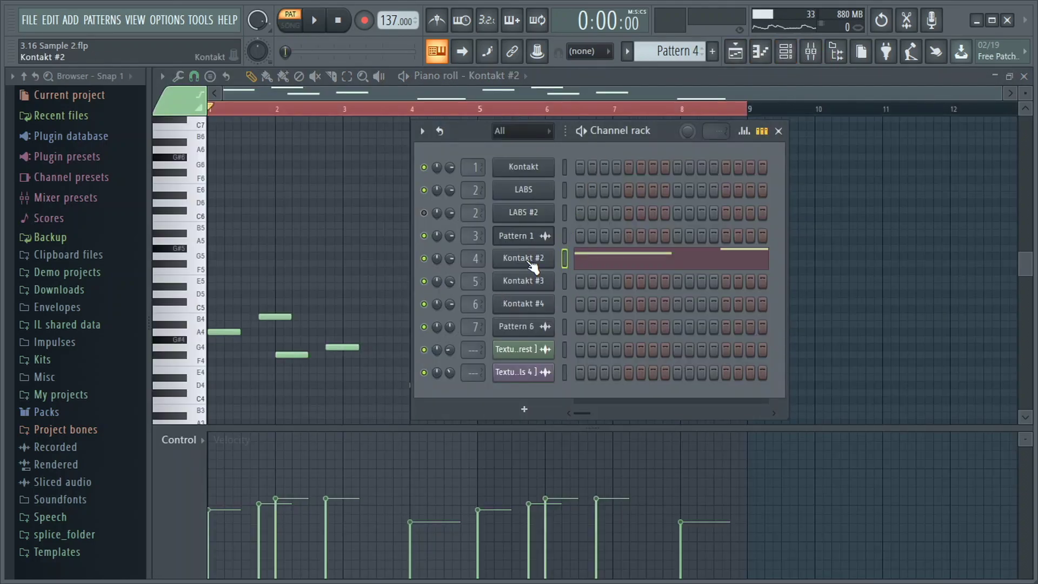
left_click(533, 264)
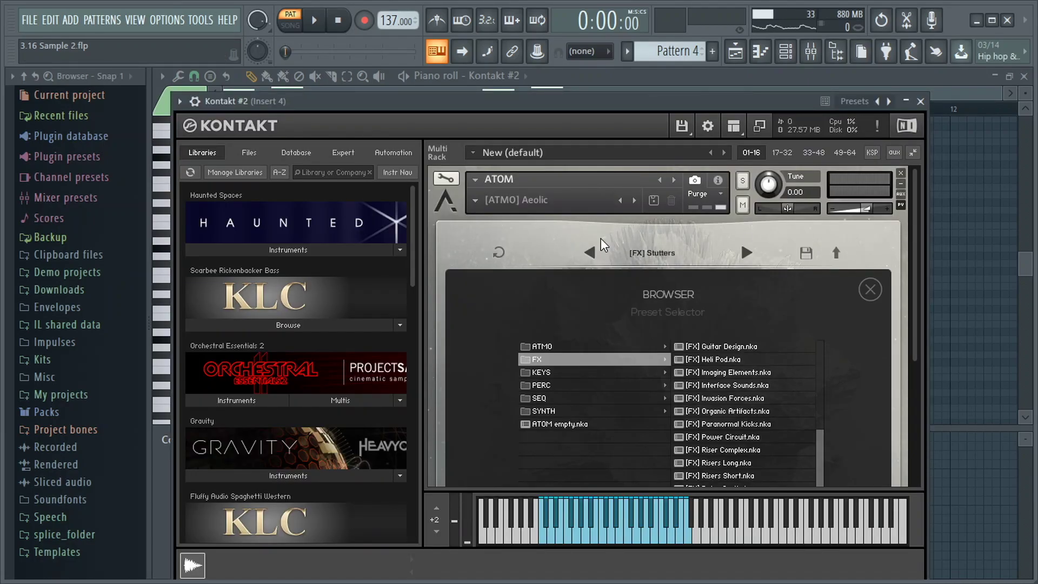
left_click_drag(412, 234, 388, 453)
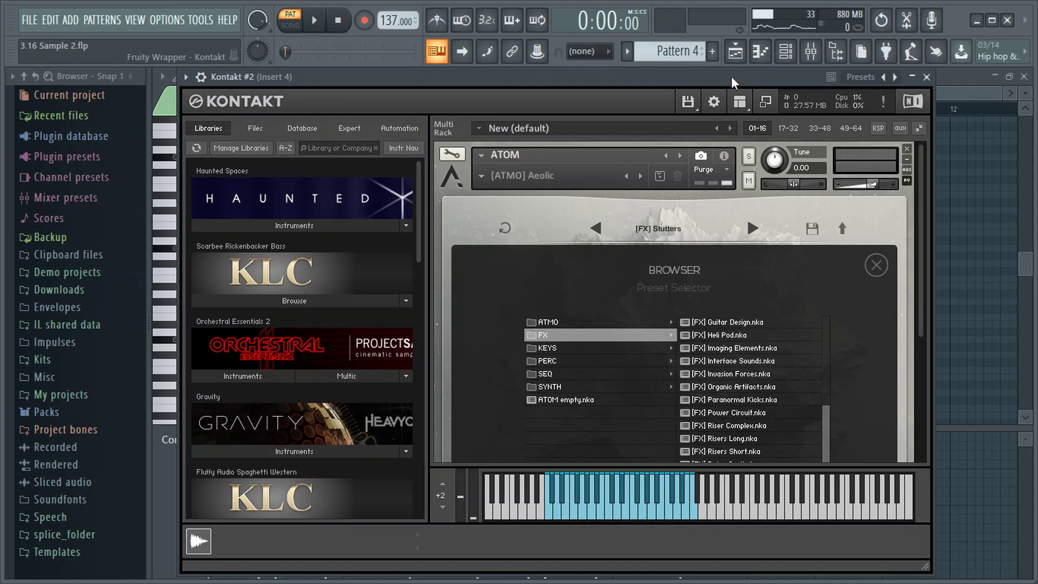
left_click(810, 51)
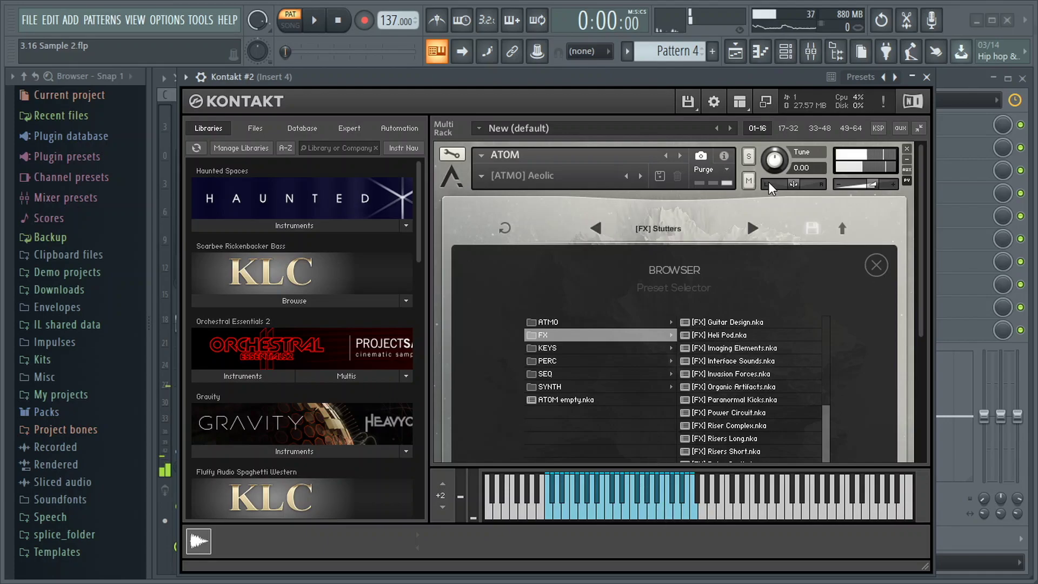
left_click(810, 51)
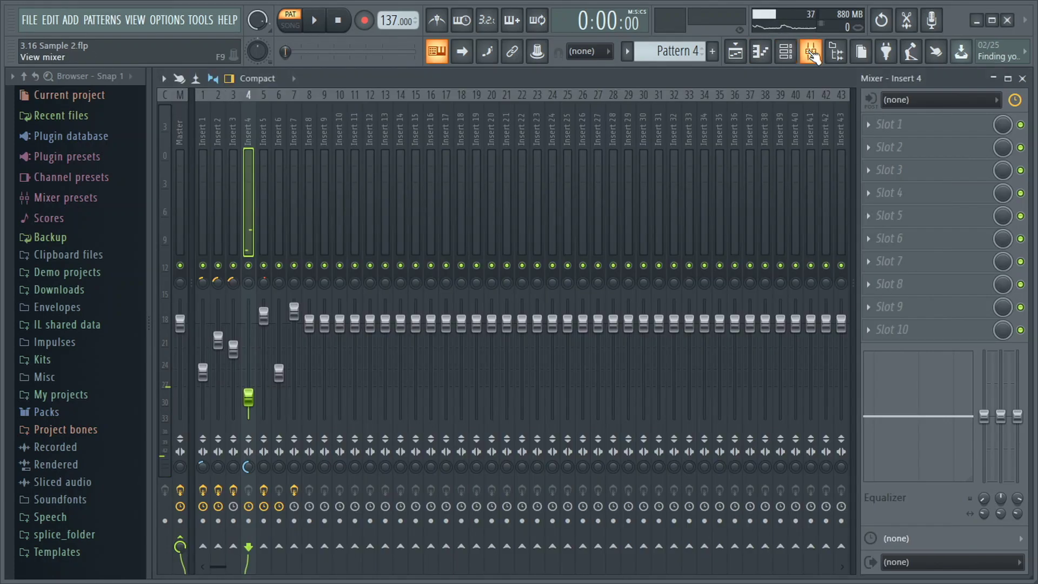
Step: Open Pattern 4's Kontakt #2 notes in the piano roll, play them and stop playback
left_click(790, 57)
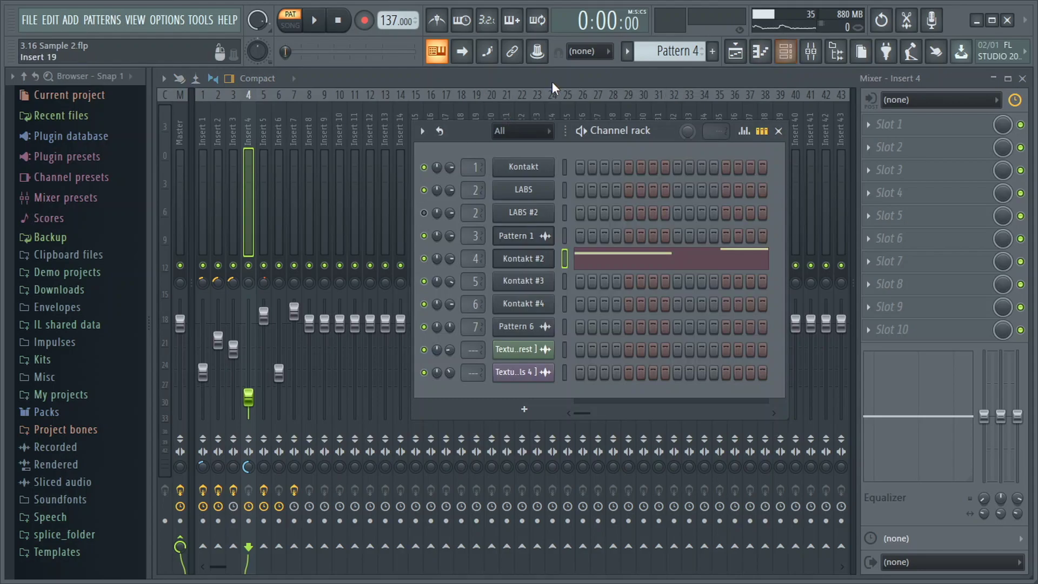
left_click(629, 257)
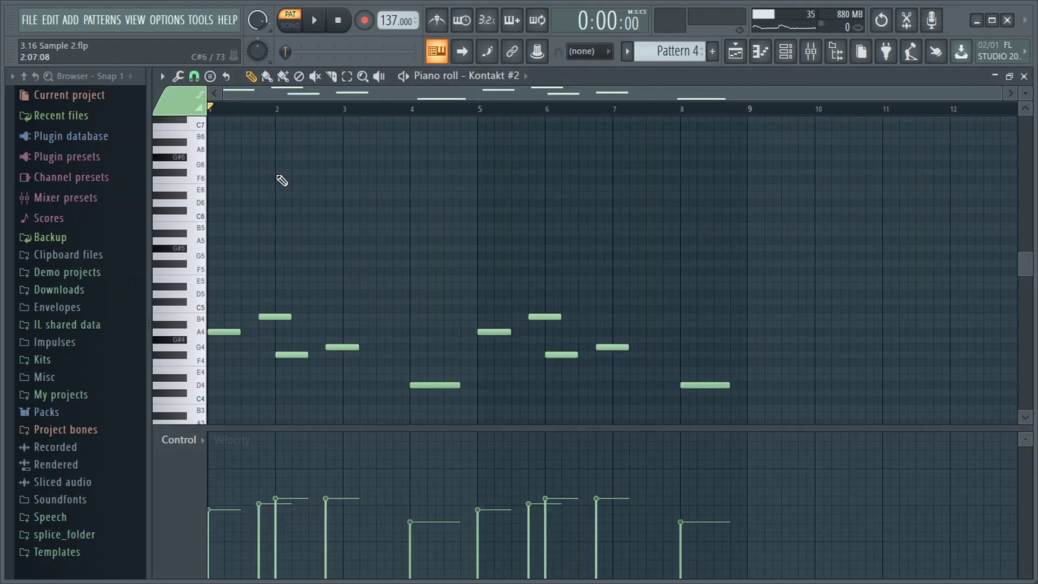
scroll(347, 267, "down", 3)
key("space")
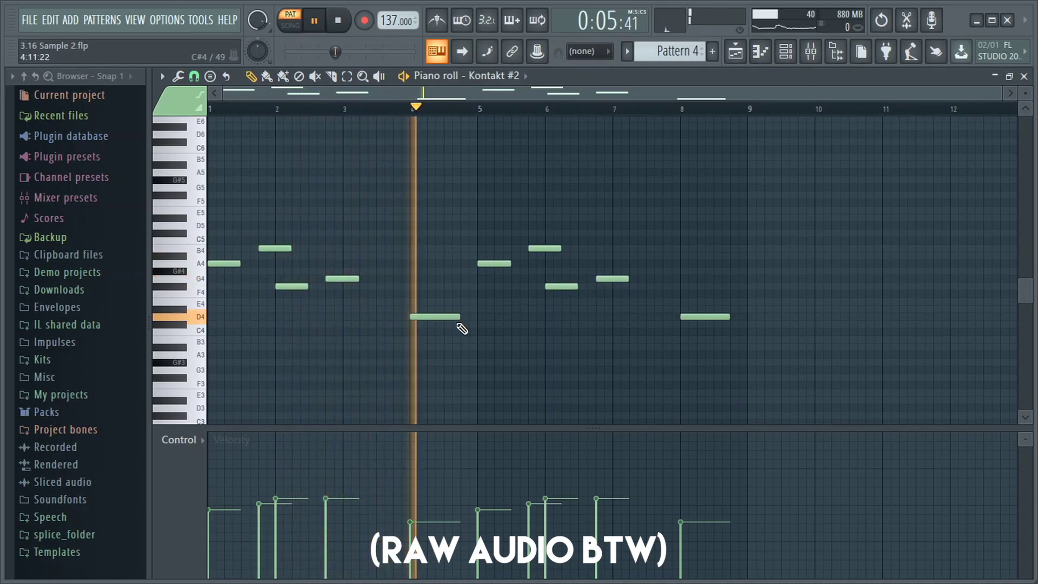
key("space")
Step: Unmute Tracks 1, 2, 3 and 5 in the playlist and play the arrangement together with Track 4
key("F5")
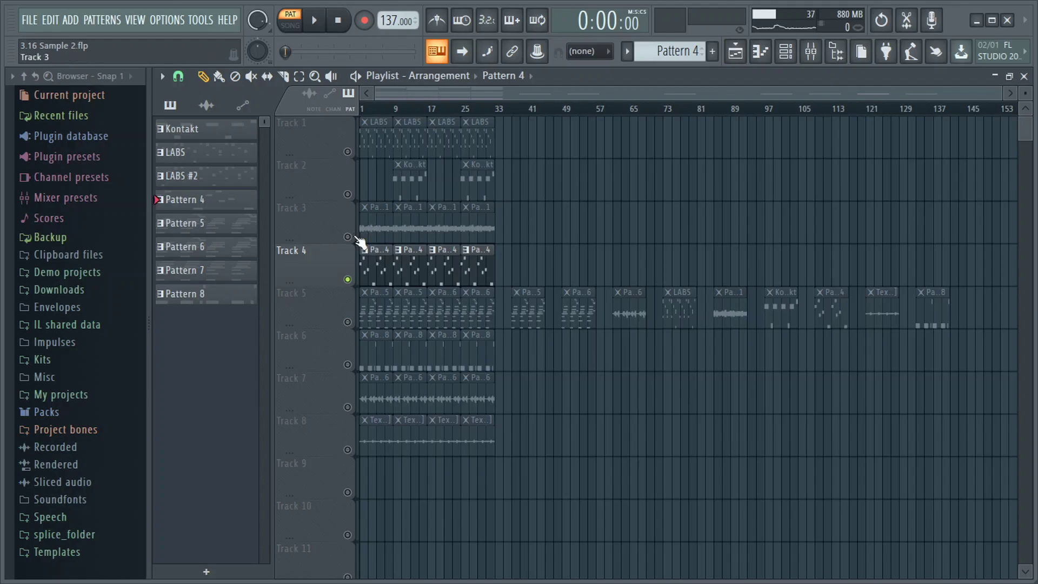
left_click(348, 237)
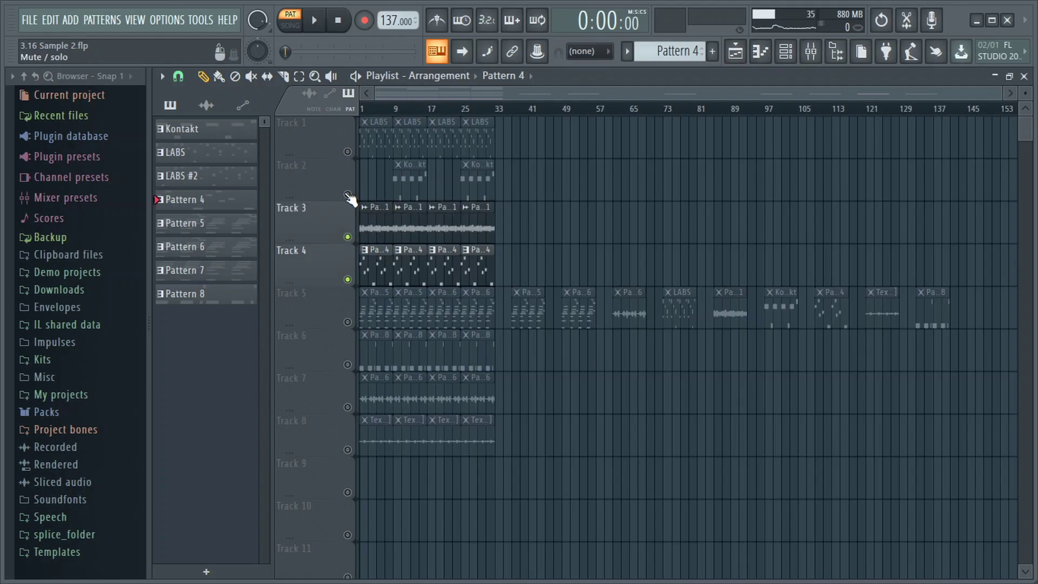
left_click(347, 194)
left_click_drag(347, 151, 347, 321)
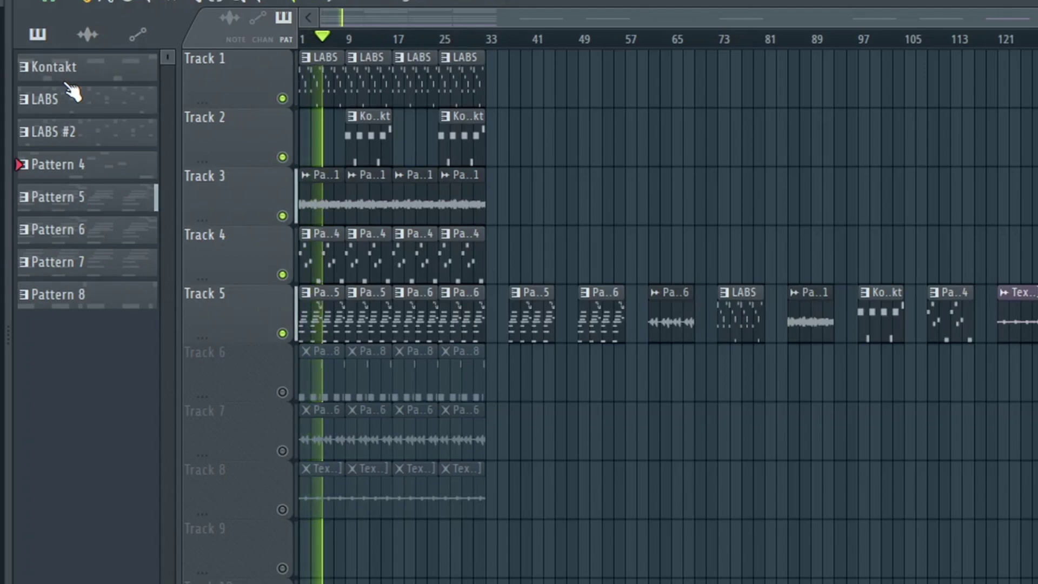
key("space")
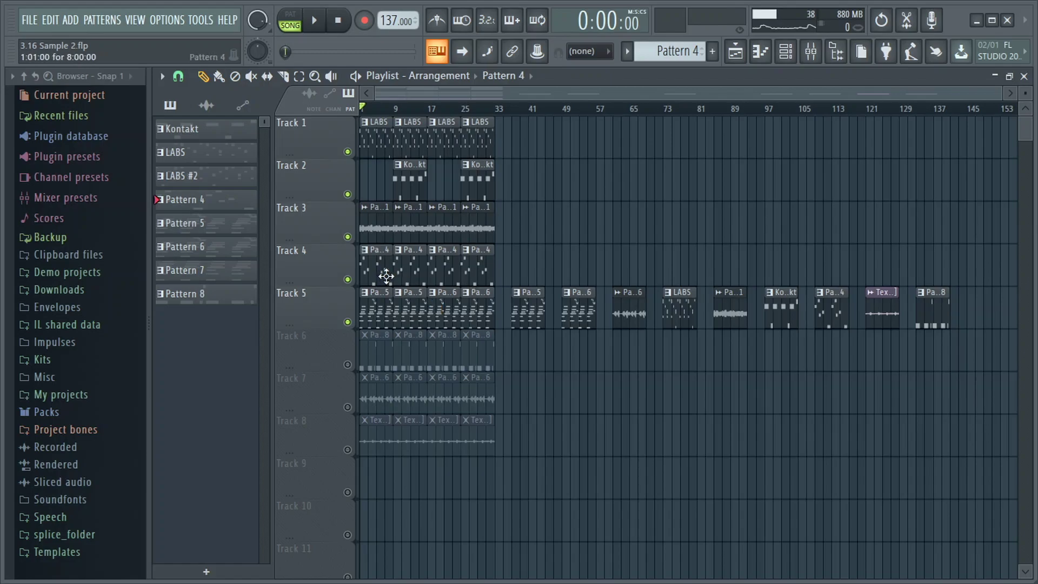
Step: Compare the arrangement with Track 4 muted and unmuted by playing it from the start both ways
left_click(348, 281)
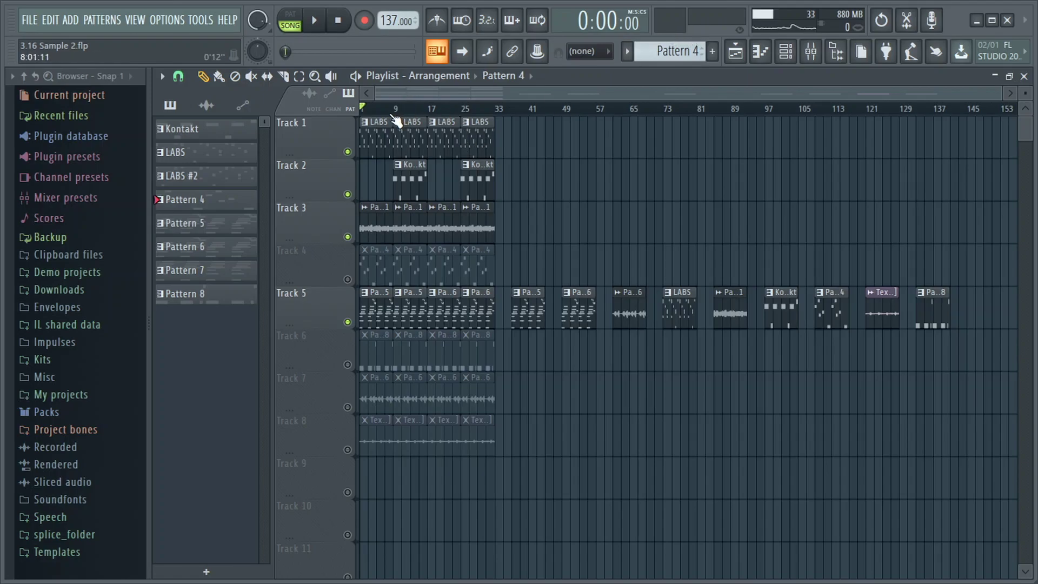
left_click_drag(366, 109, 331, 119)
key("space")
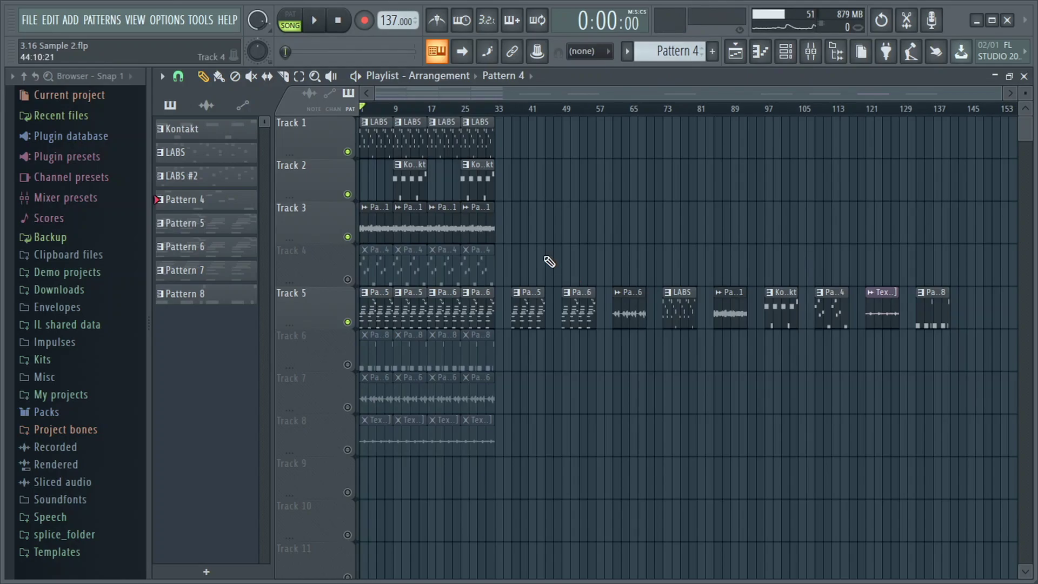
left_click(347, 279)
key("space")
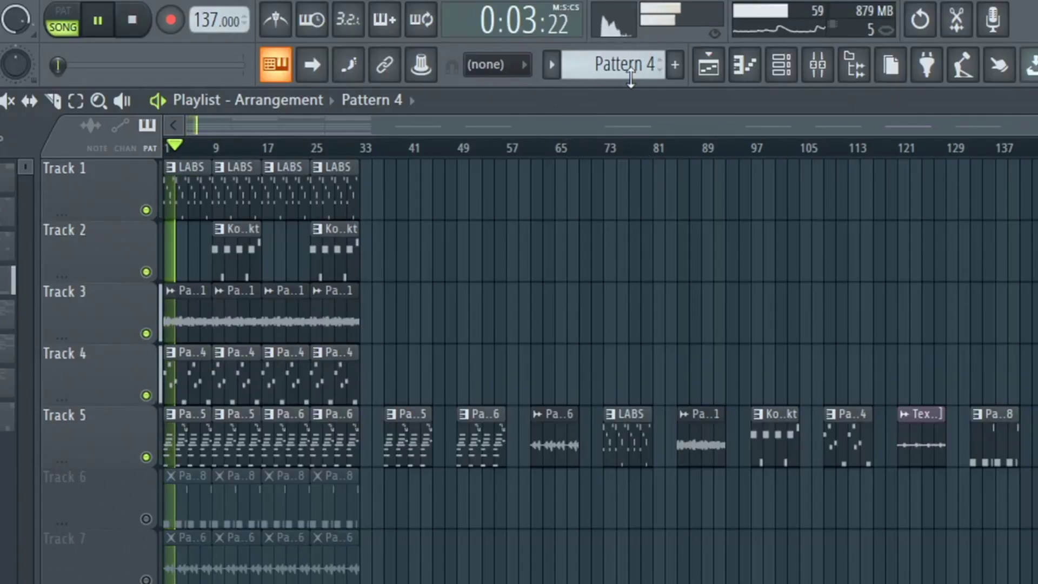
Step: Stop playback and examine the sampler settings of Track 7's Pattern 6 audio clip, including its Reverse option
key("space")
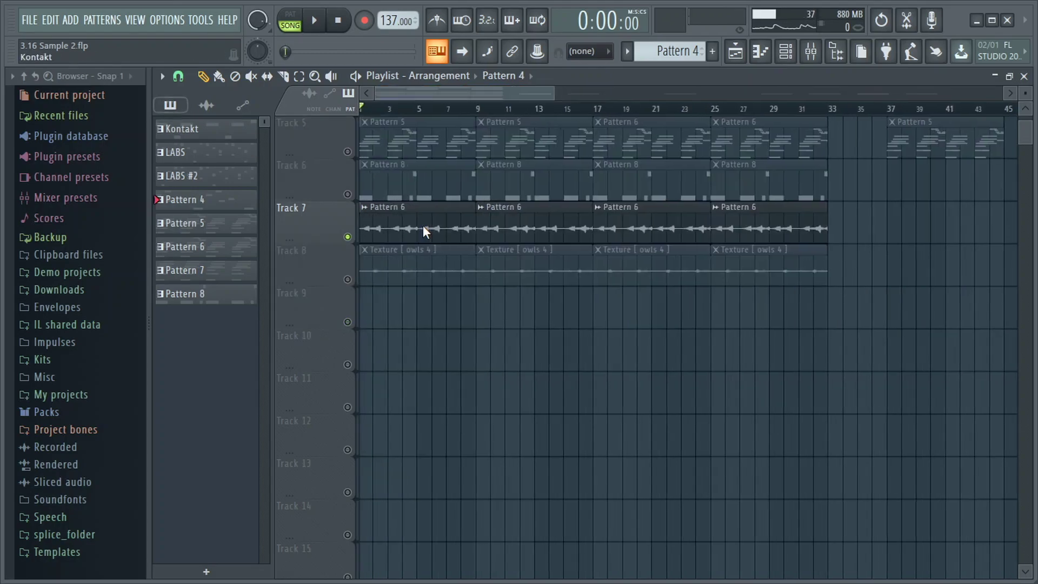
scroll(461, 268, "up", 4)
scroll(397, 250, "down", 3)
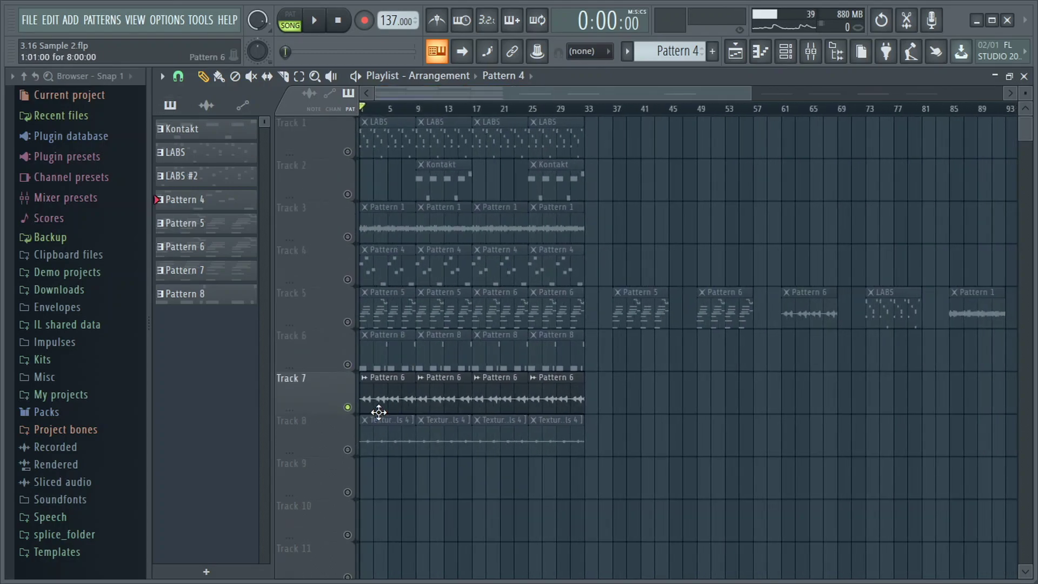
double_click(399, 400)
left_click(658, 226)
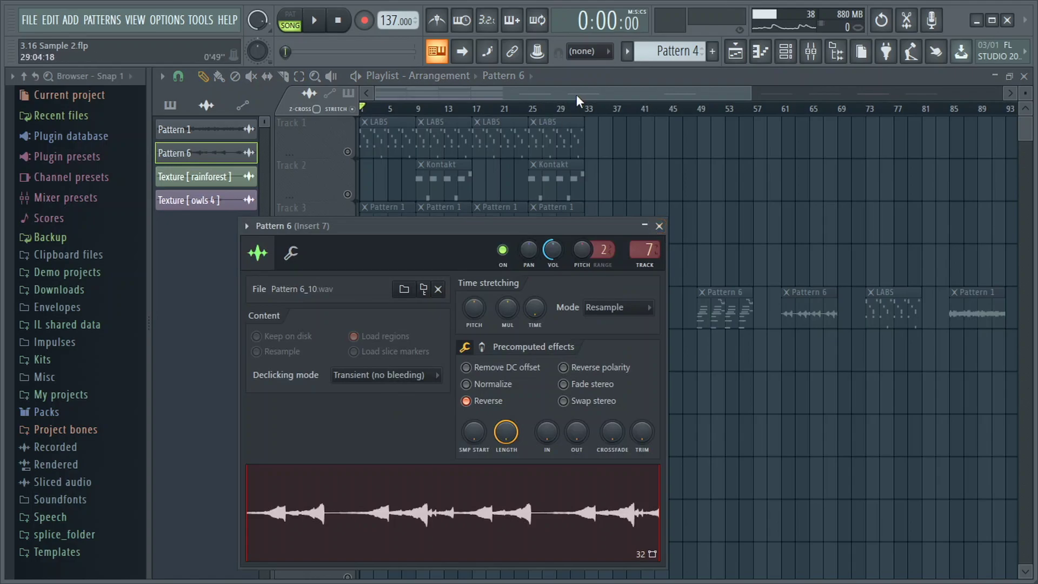
scroll(425, 309, "down", 3)
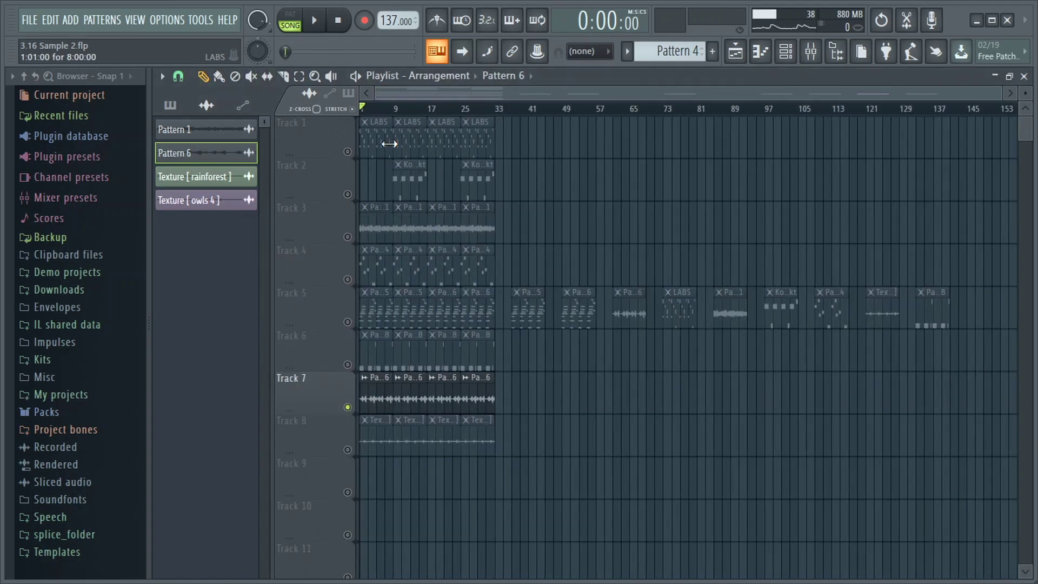
Step: Solo Track 5, open Pattern 5's Kontakt #3 notes in the piano roll, and try flipping them horizontally
left_click(373, 145)
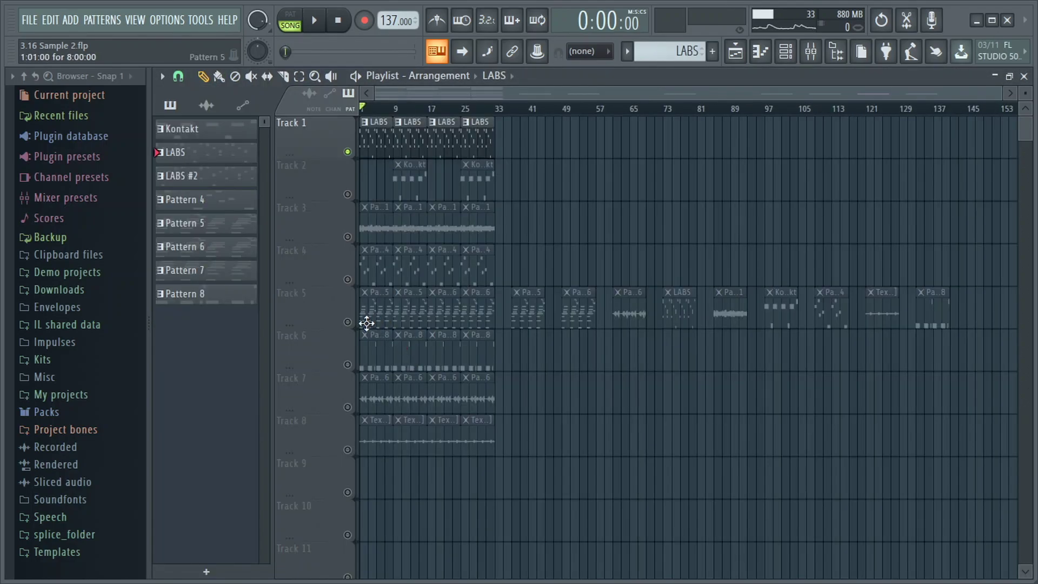
left_click(366, 323)
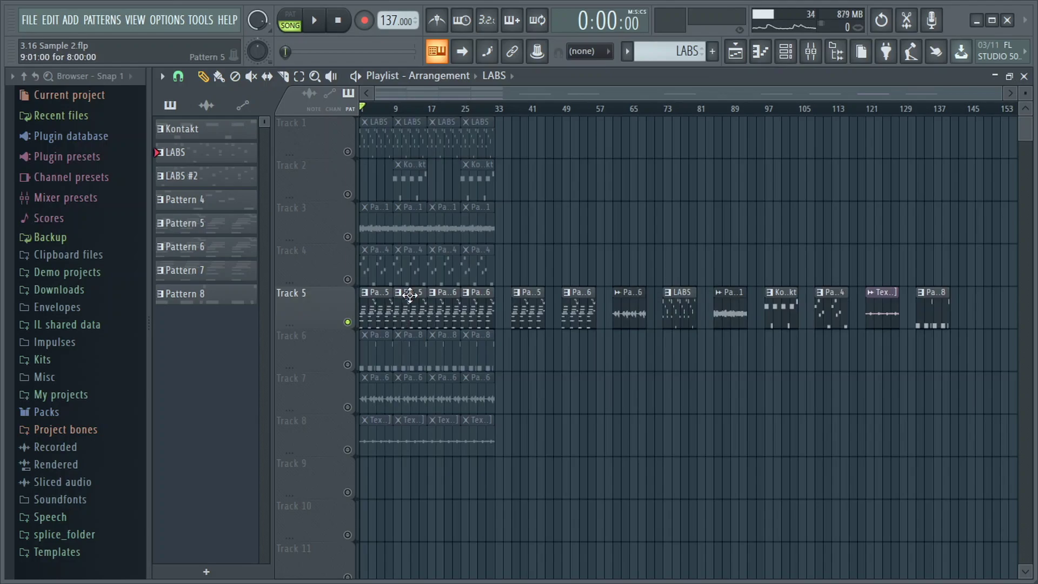
double_click(385, 307)
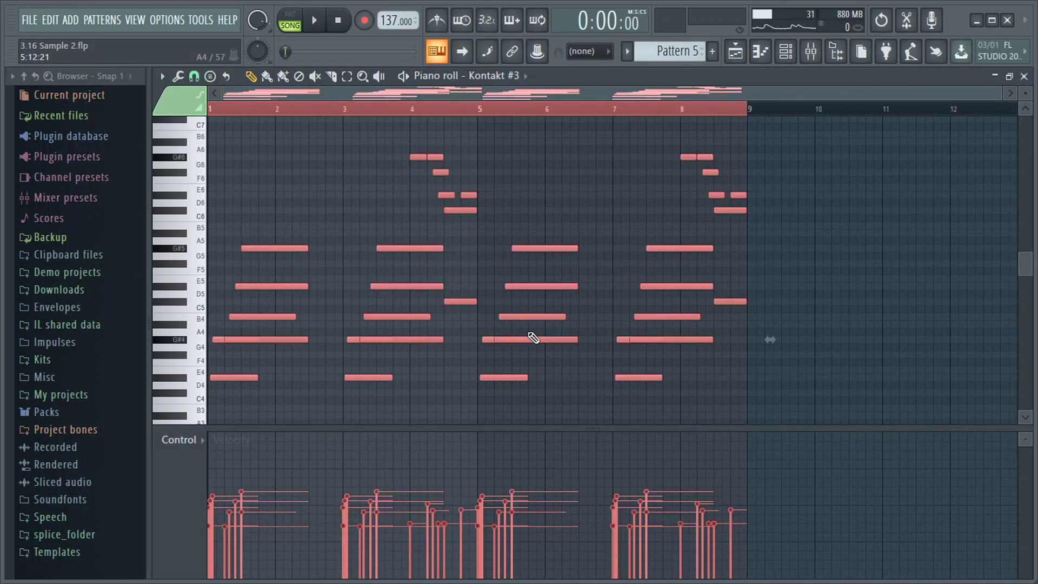
key("alt+y")
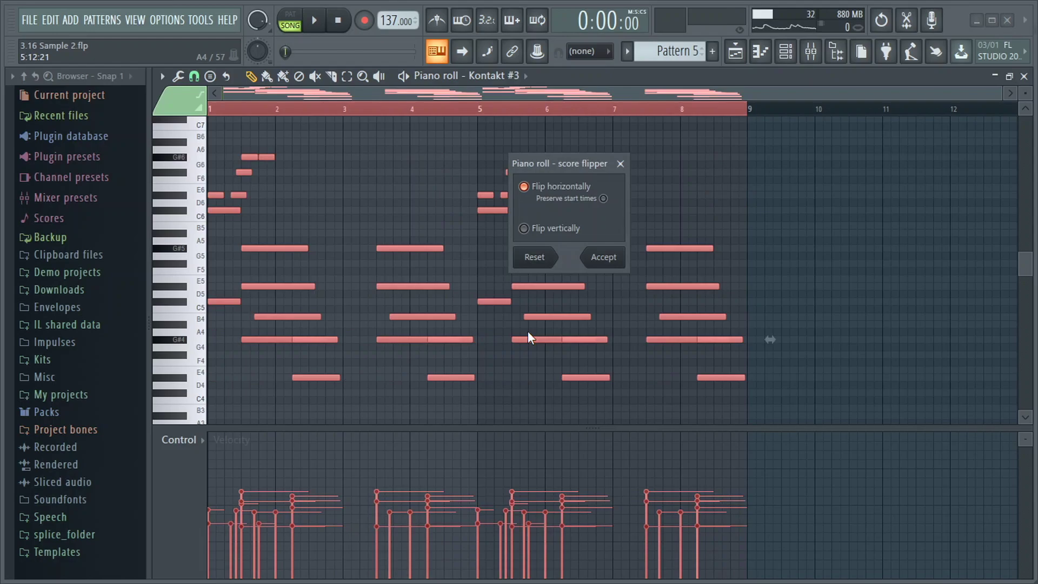
left_click(620, 165)
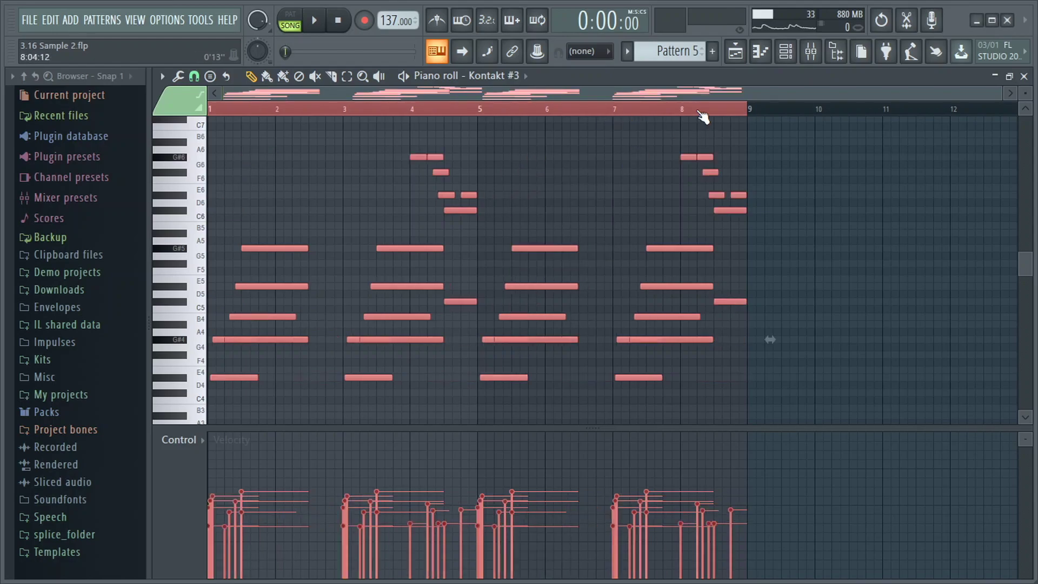
Step: Open the WAV render settings for Pattern 5, close them without rendering, and return to the playlist in song mode
right_click(675, 55)
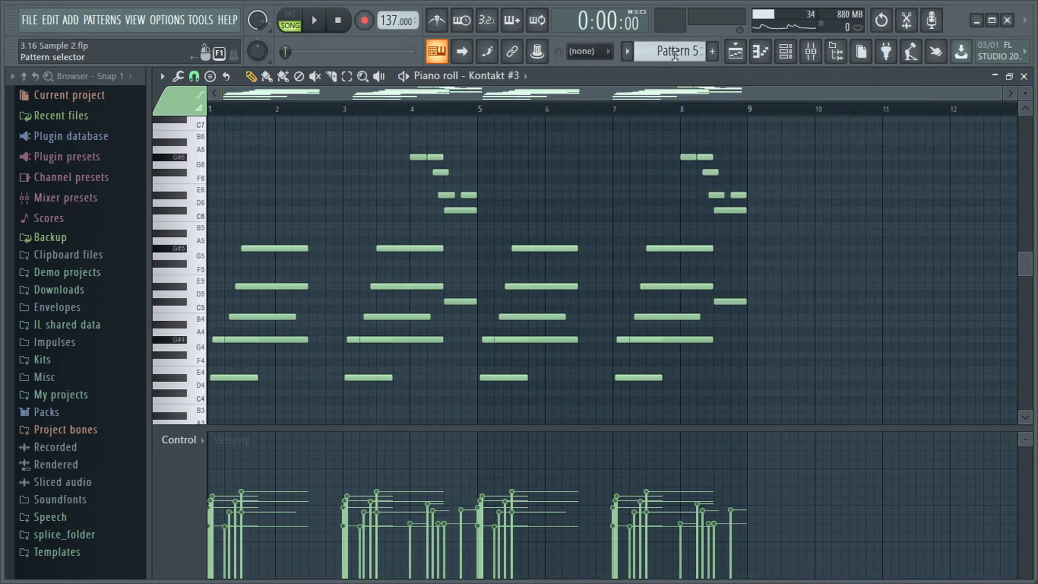
right_click(675, 55)
left_click(816, 319)
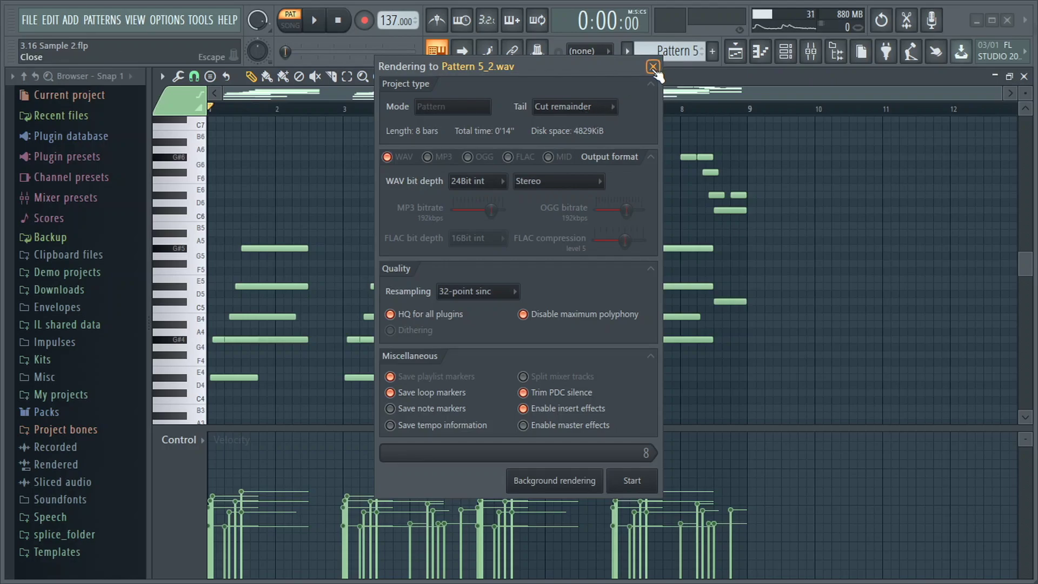
left_click(652, 66)
key("l")
key("F5")
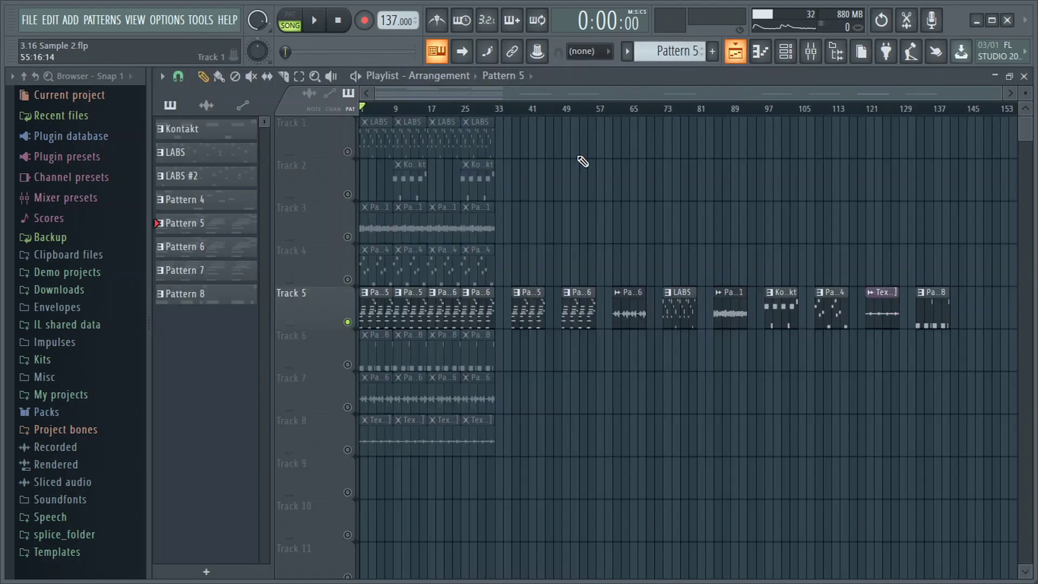
Step: Solo Track 7, check its Pattern 6 audio clip settings, and play it together with Track 5 unmuted
left_click(373, 398)
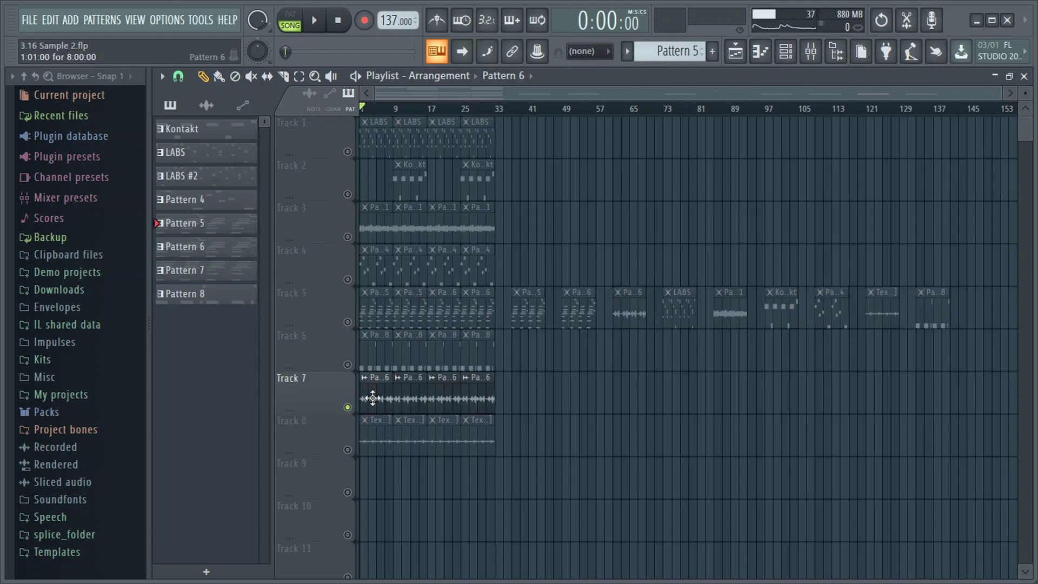
double_click(372, 398)
key("Escape")
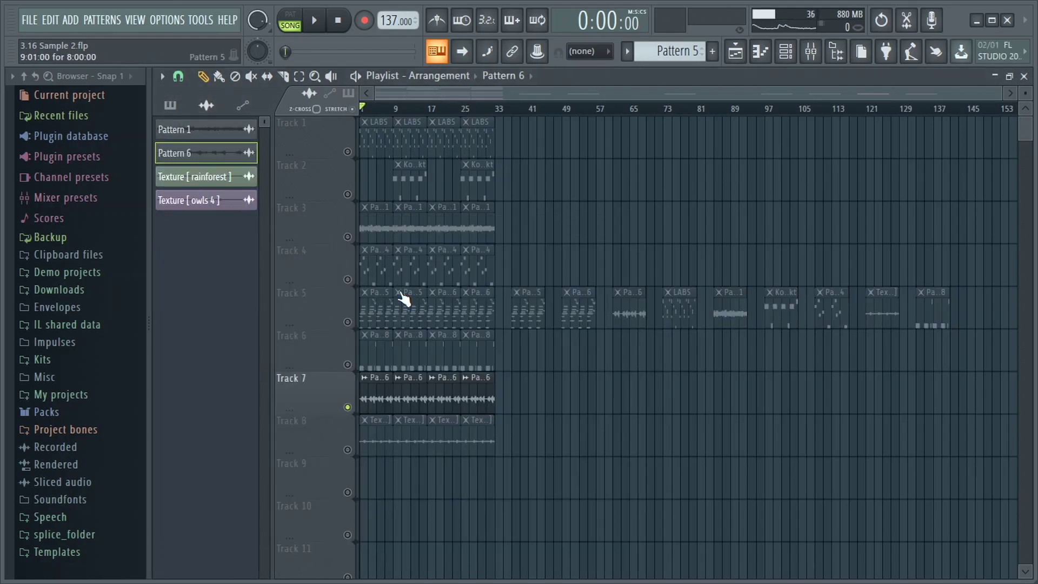
left_click(348, 322)
key("space")
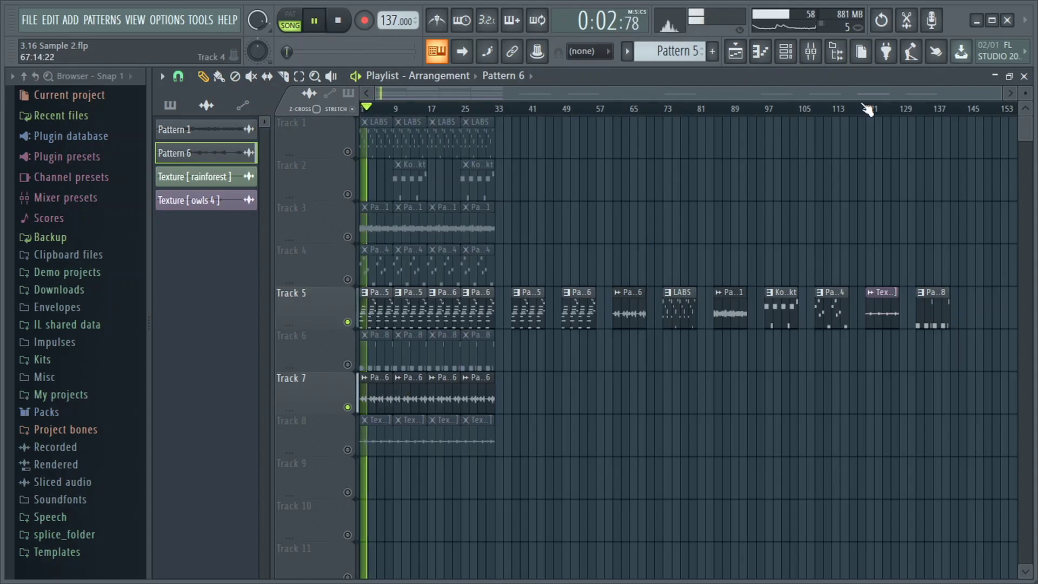
Step: Pause playback and examine Insert 7's ValhallaVintageVerb and Fruity parametric EQ 2 settings in the mixer
left_click(810, 51)
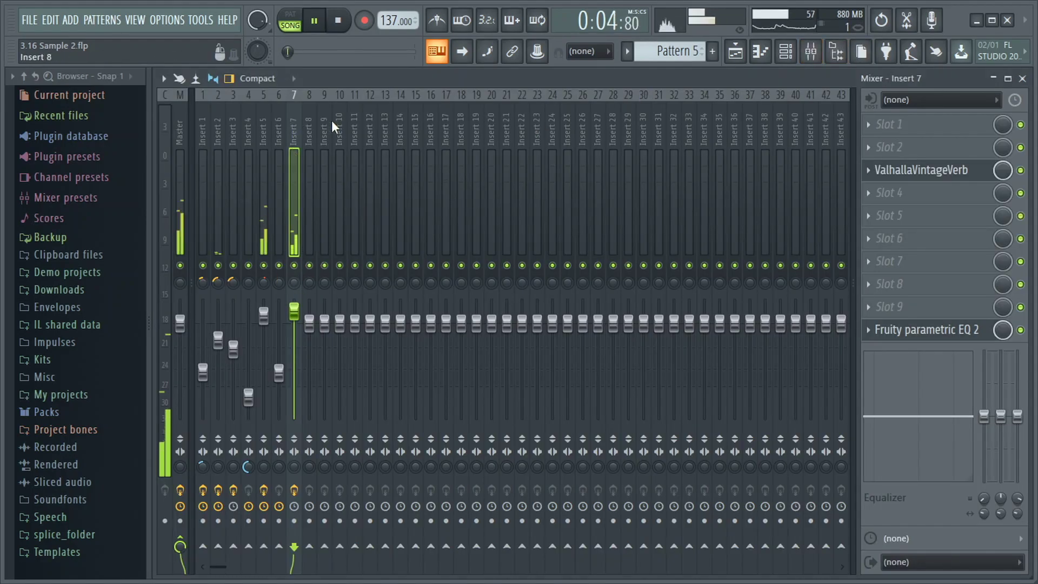
left_click(310, 22)
left_click(981, 171)
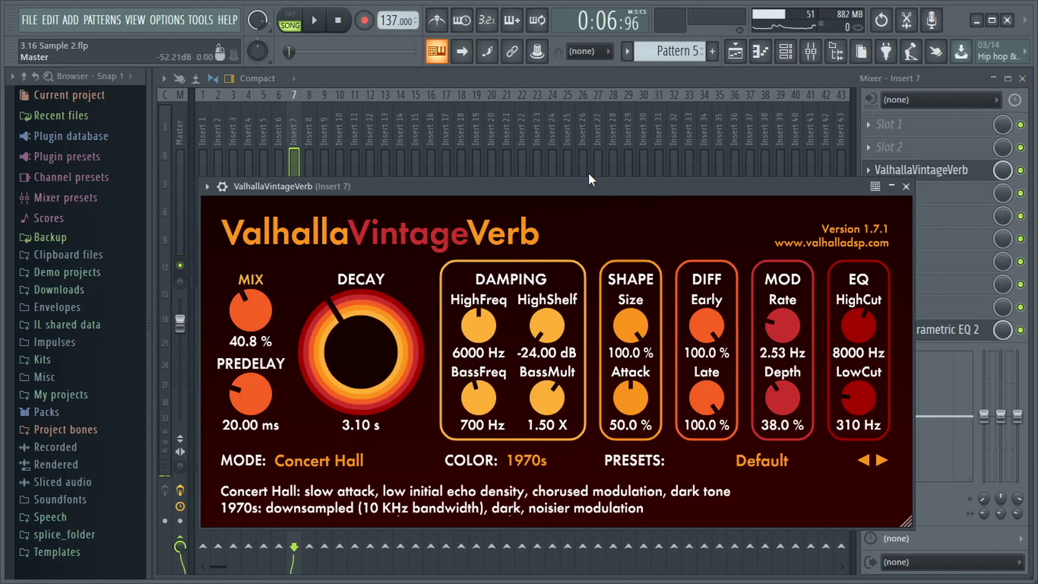
left_click(959, 333)
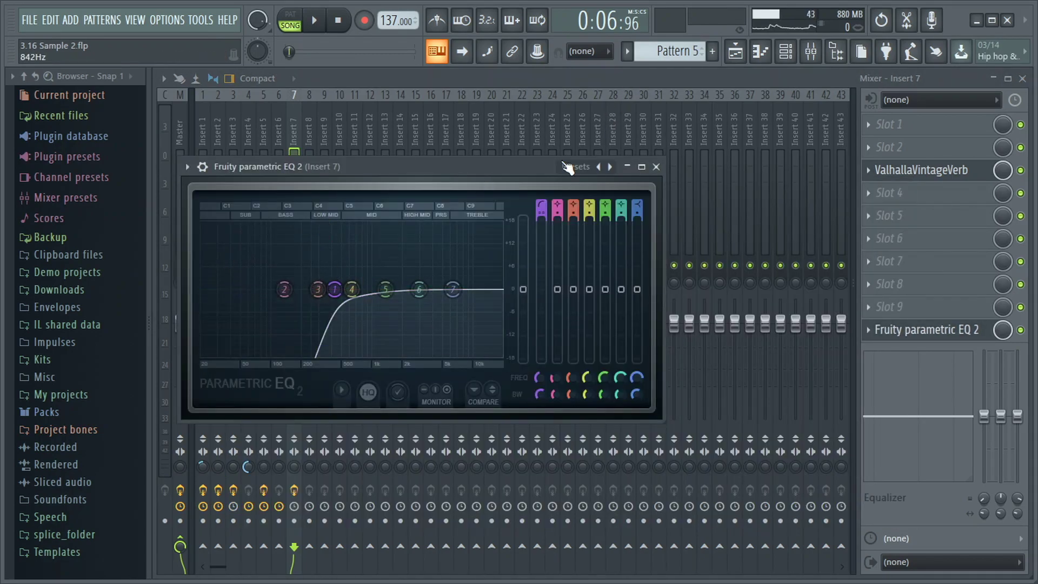
Step: Solo Track 8 in the playlist and listen to its Texture [owls 4] clips, stopping playback at the end
left_click(744, 54)
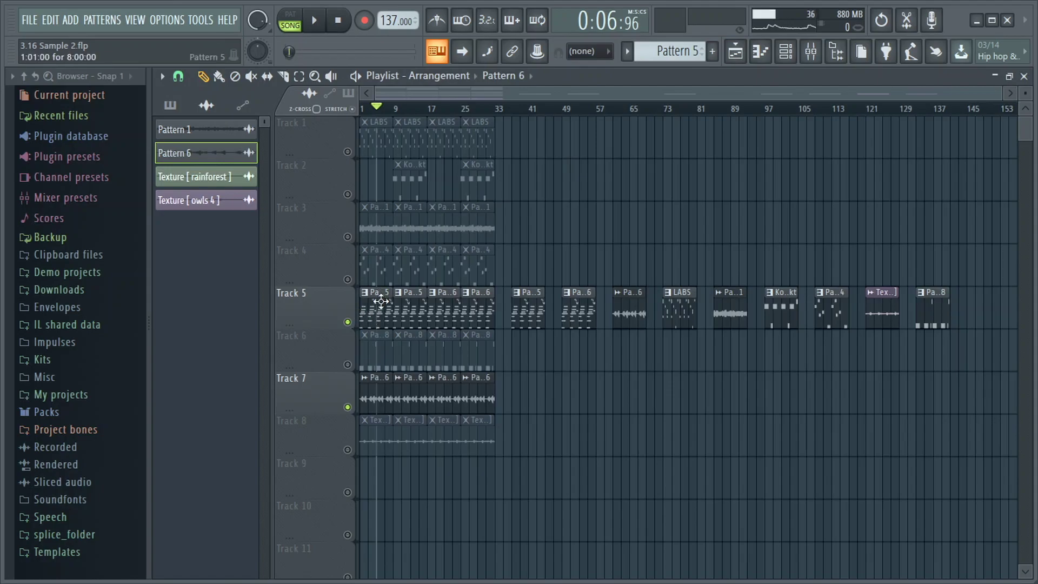
right_click(349, 451)
left_click(348, 451)
left_click(390, 110)
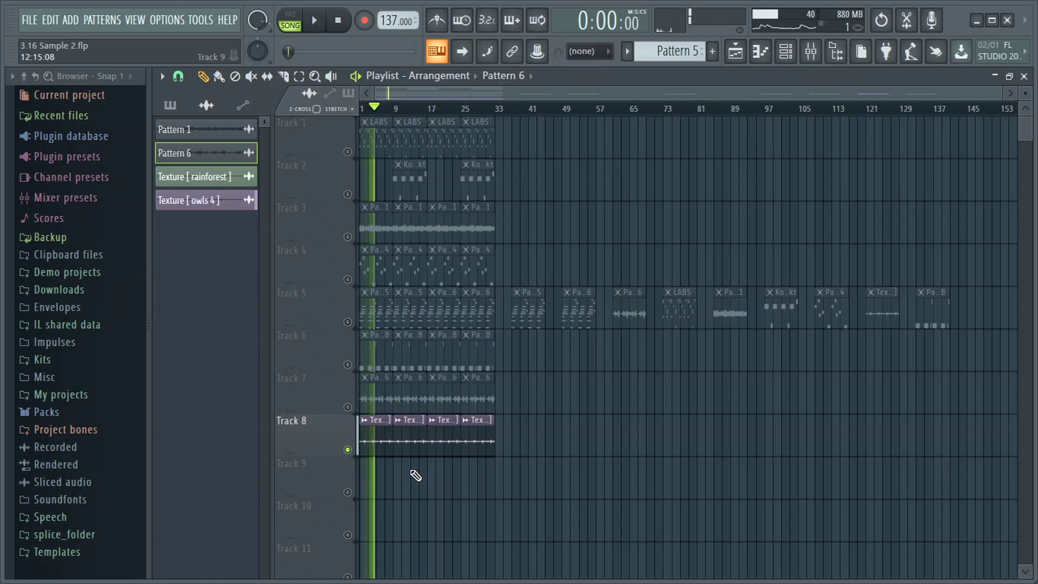
key("space")
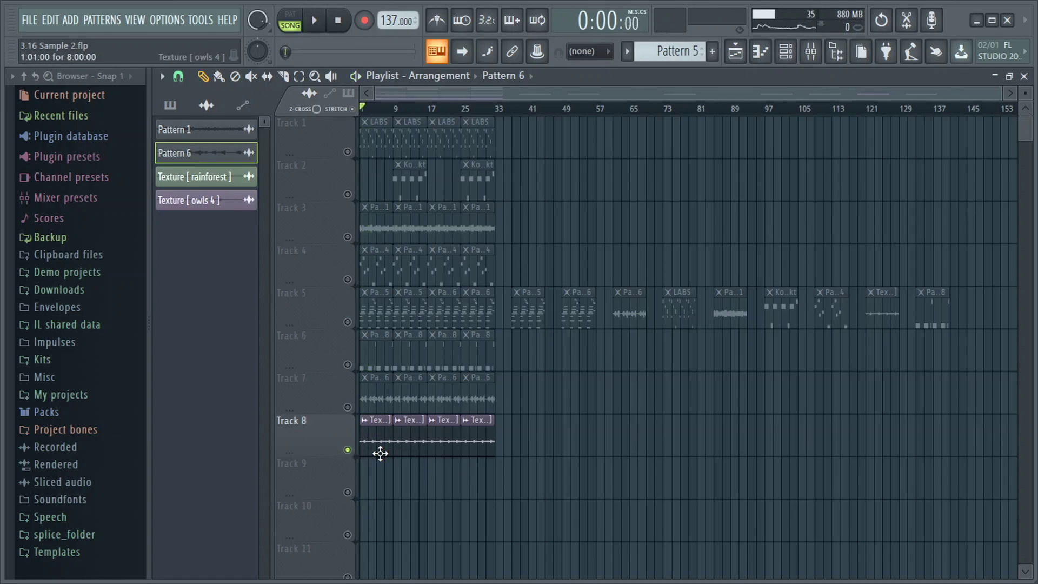
key("space")
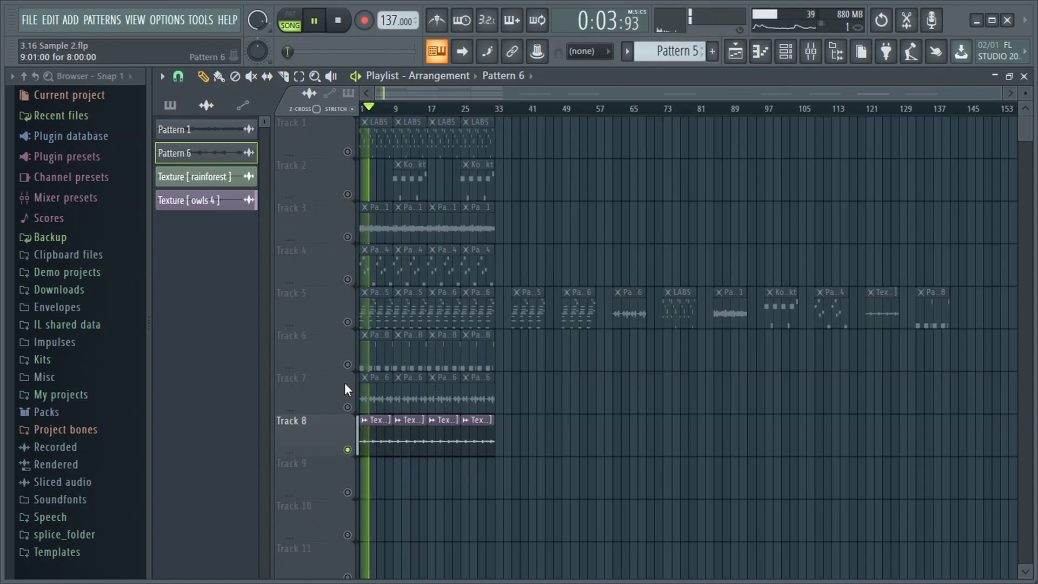
key("space")
Step: Unmute all the playlist tracks
right_click(349, 408)
right_click(349, 408)
right_click(349, 408)
right_click(349, 409)
scroll(358, 371, "up", 4)
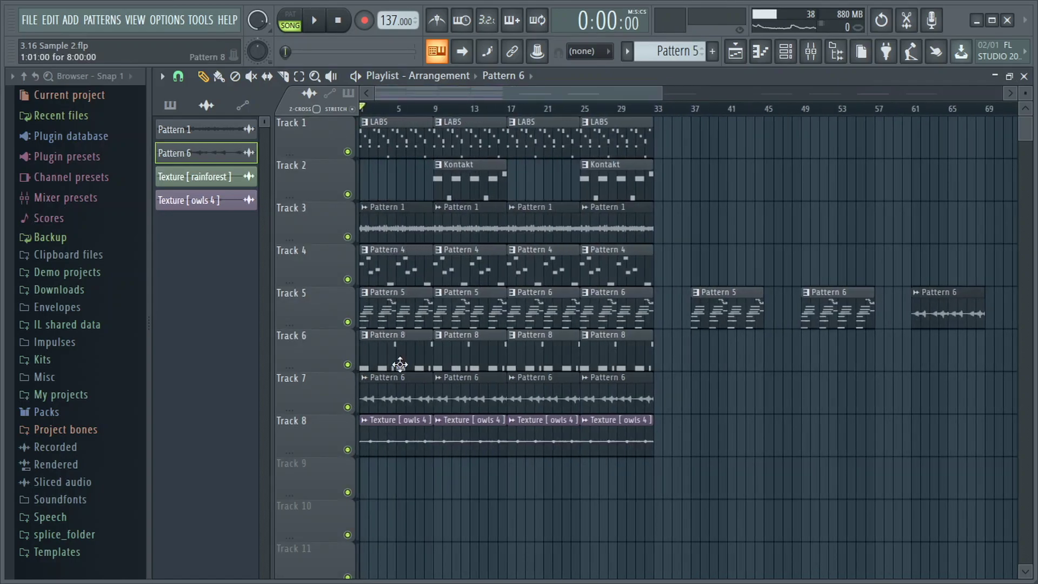
Step: Open Pattern 8's Kontakt #4 instrument and examine the Scarbee Rickenbacker Bass with the Dub Bass preset
double_click(395, 362)
key("F6")
left_click(523, 303)
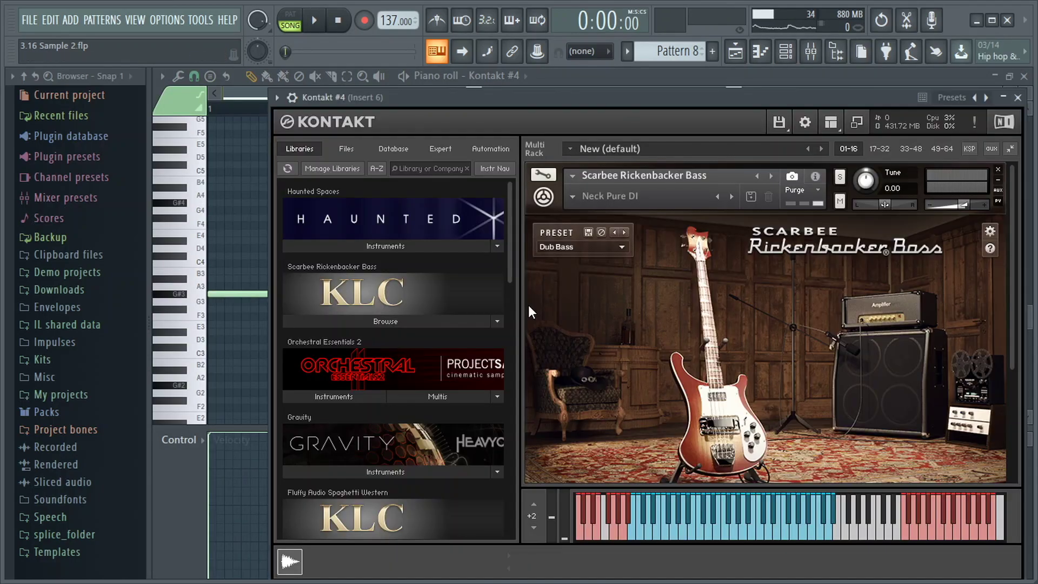
left_click_drag(703, 98, 665, 77)
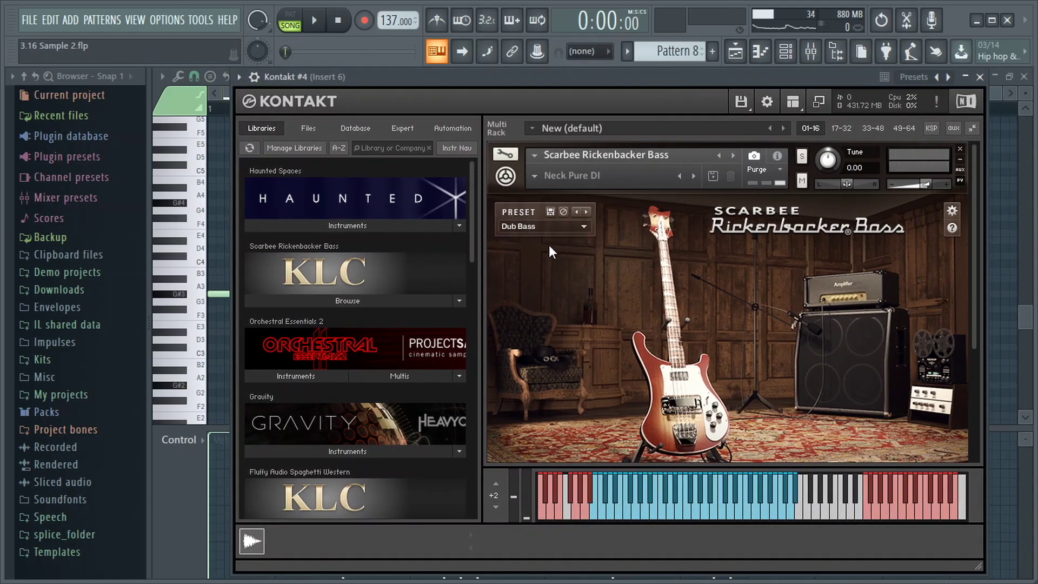
left_click_drag(366, 80, 433, 135)
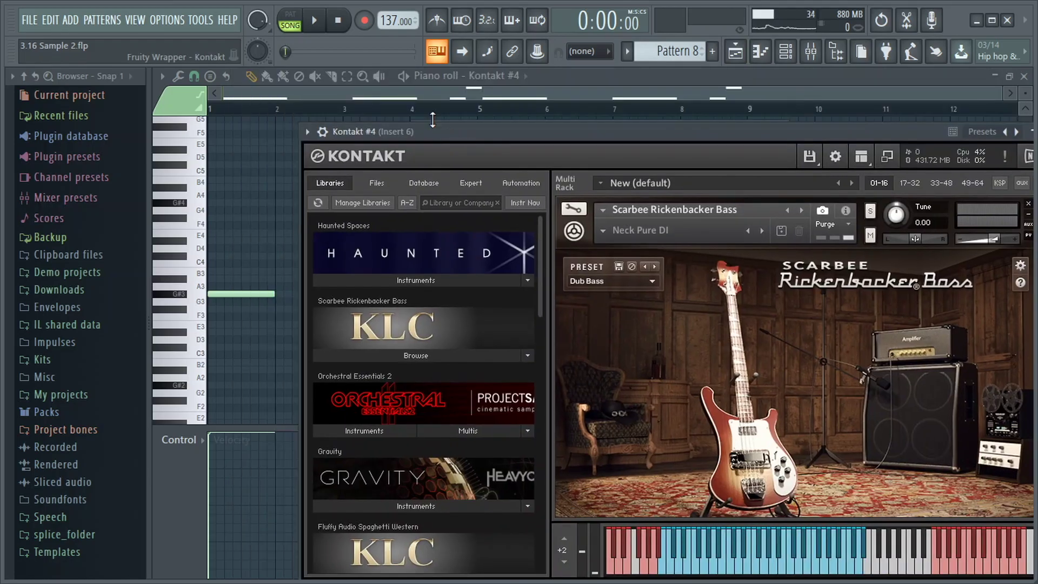
Step: Play Pattern 8's bass notes in the piano roll, stop playback, and return to the playlist
left_click(398, 95)
key("space")
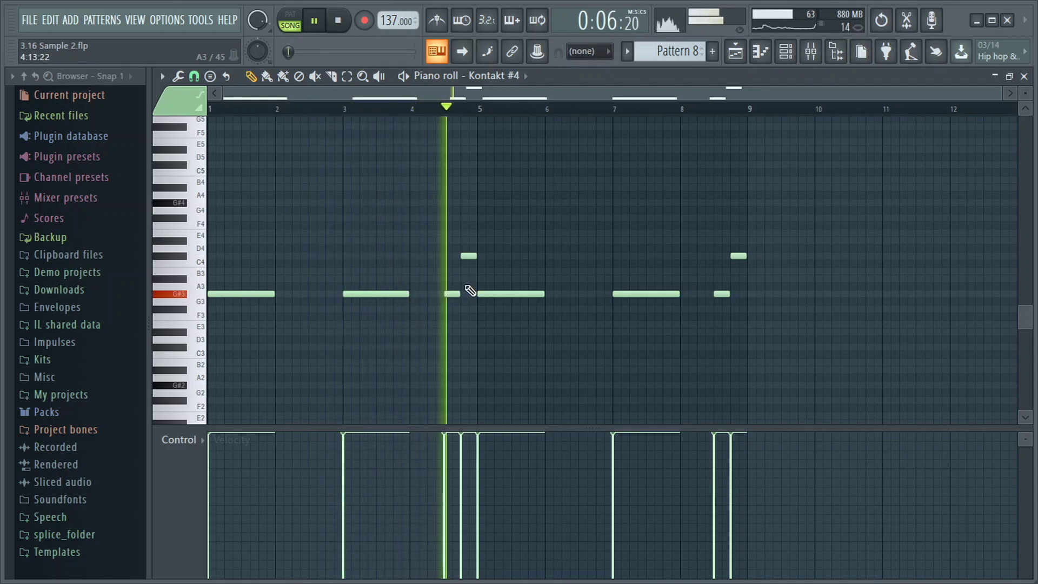
key("space")
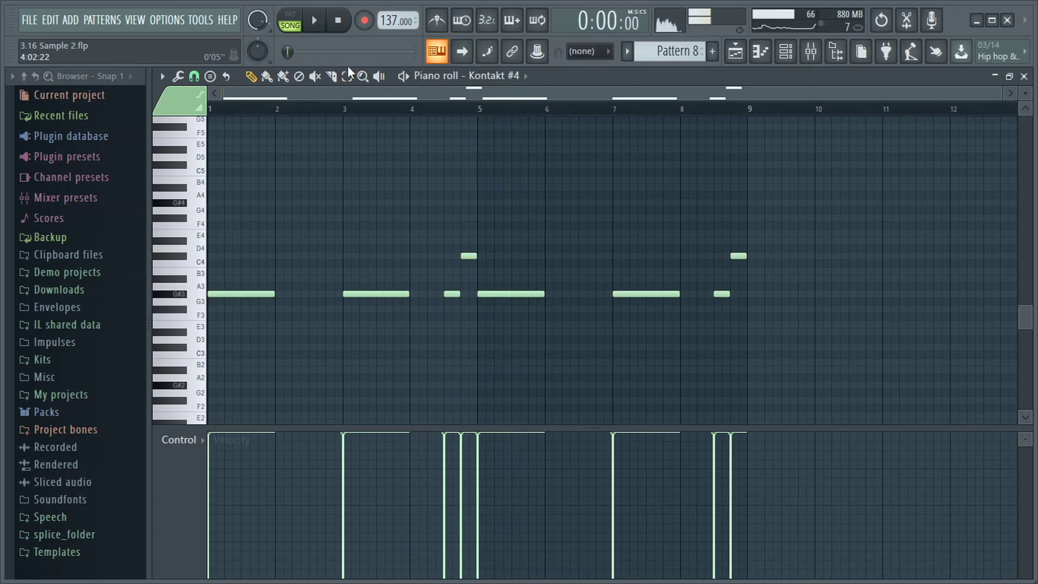
key("F5")
Step: Mark bars 1 to 33 of the arrangement, clear the selection, and play all tracks together before stopping
scroll(446, 307, "down", 3)
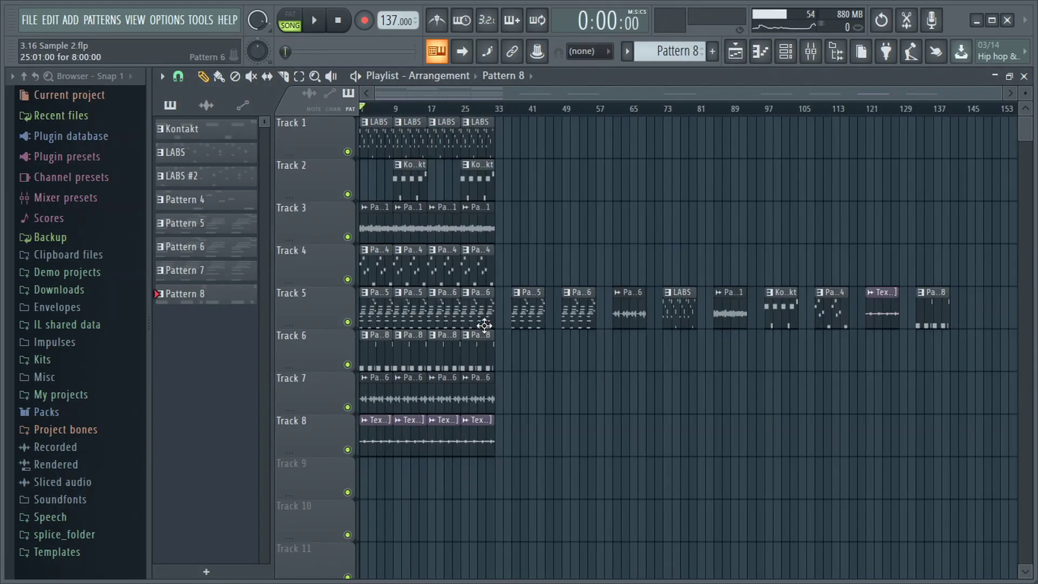
left_click_drag(497, 113, 287, 266)
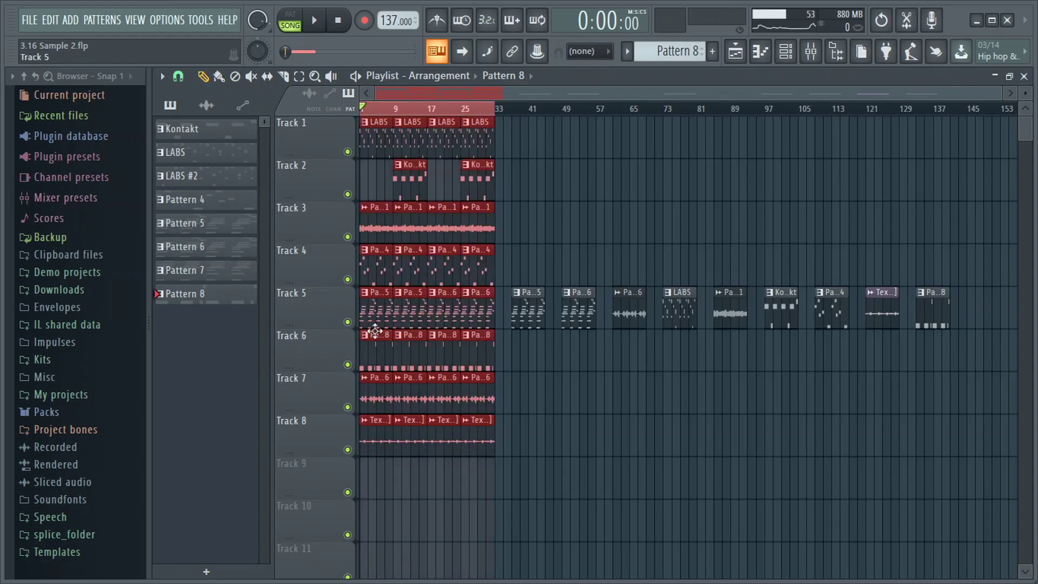
left_click(637, 180, "ctrl")
left_click(385, 113, "ctrl")
left_click_drag(498, 111, 349, 134)
scroll(386, 237, "up", 4)
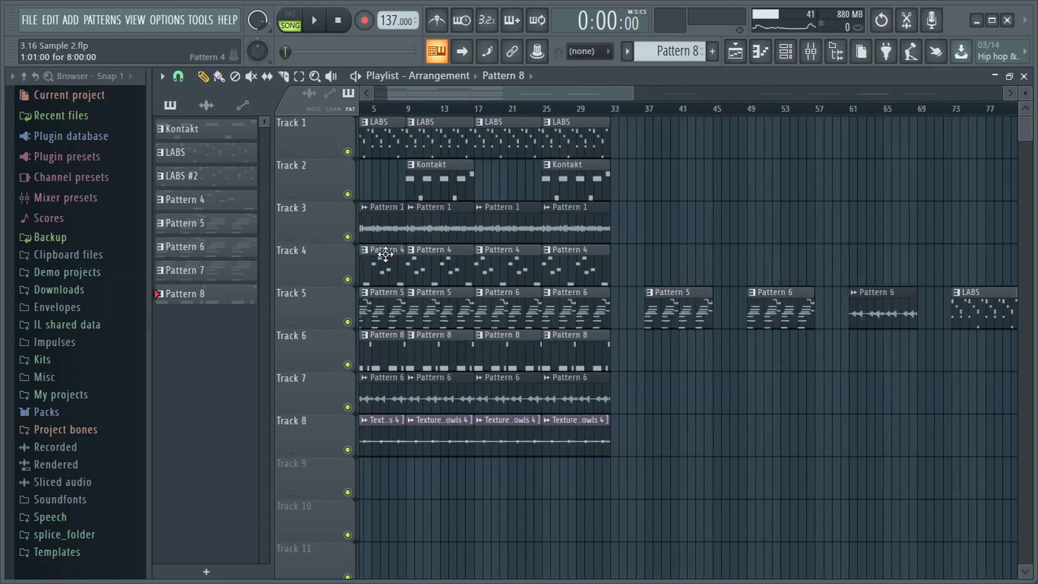
scroll(450, 219, "down", 4)
left_click(392, 112)
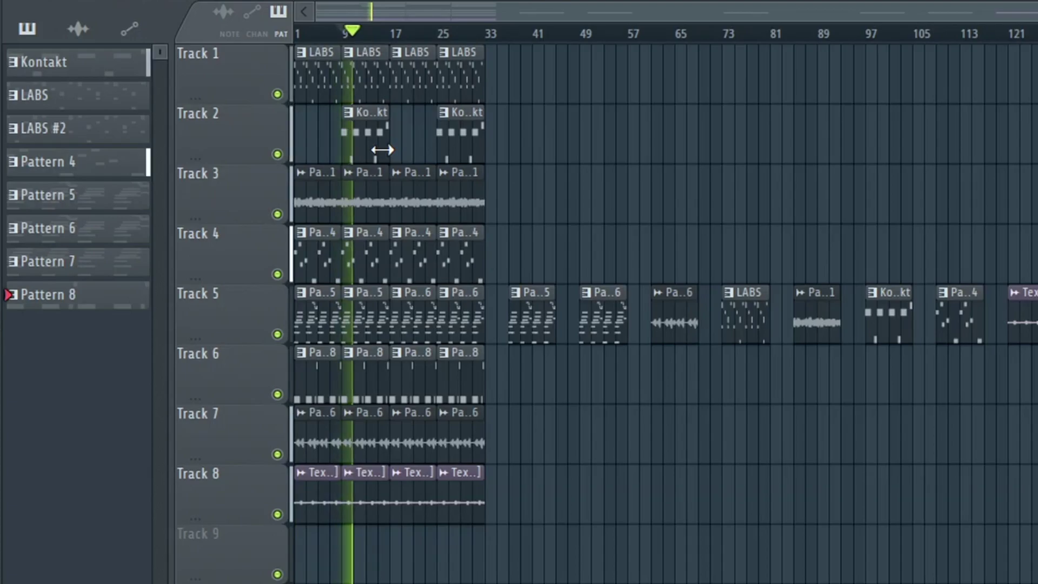
key("space")
Step: Select the clips from bar 17 to 33 on all tracks, look over the second half, and clear the selection
left_click_drag(404, 33, 489, 51)
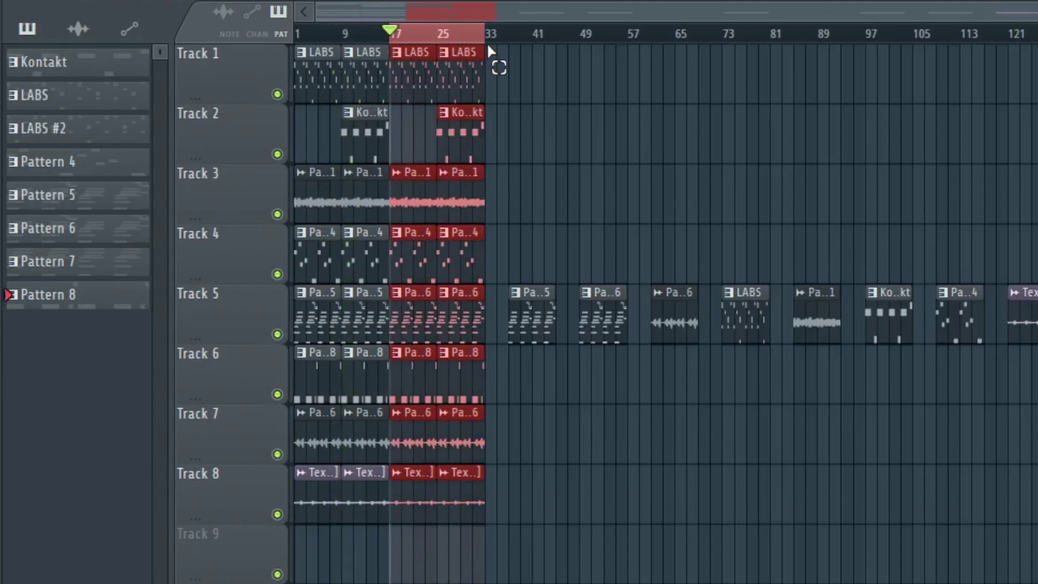
scroll(412, 373, "up", 4)
scroll(416, 375, "down", 2)
scroll(418, 378, "down", 4)
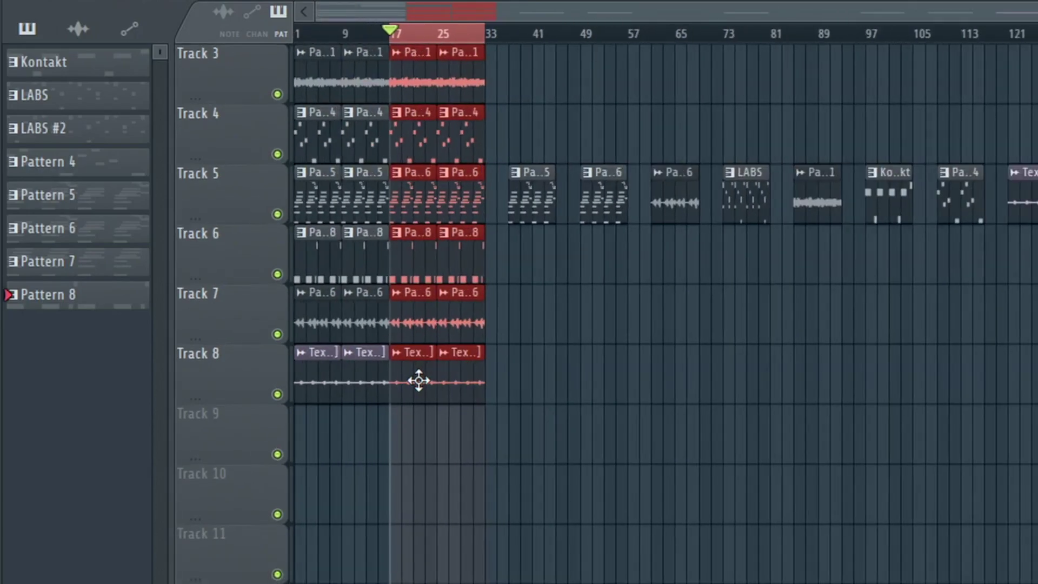
scroll(421, 379, "up", 2)
left_click_drag(512, 110, 503, 200)
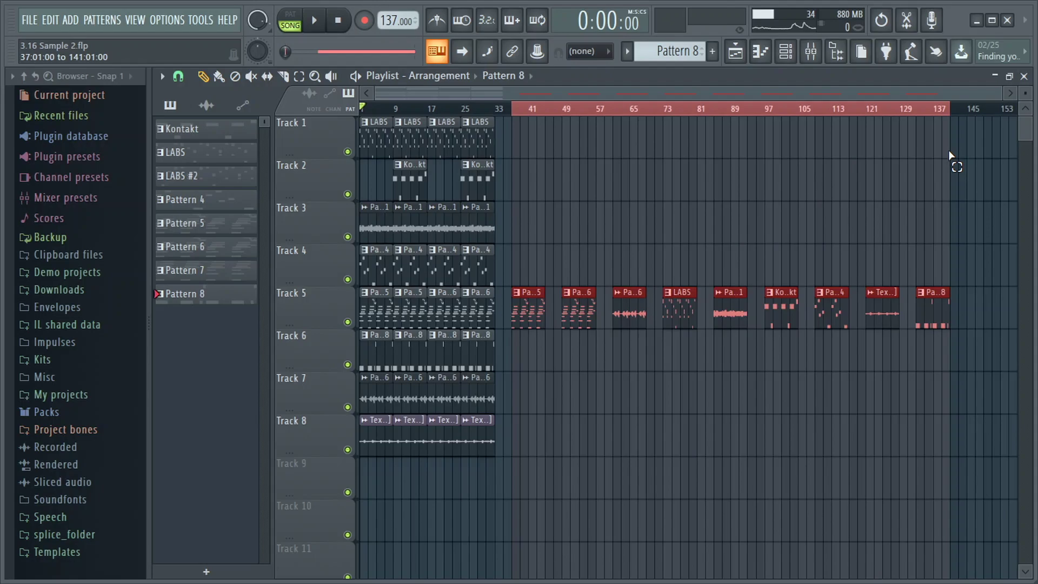
scroll(514, 216, "left", 2)
key("ctrl+d")
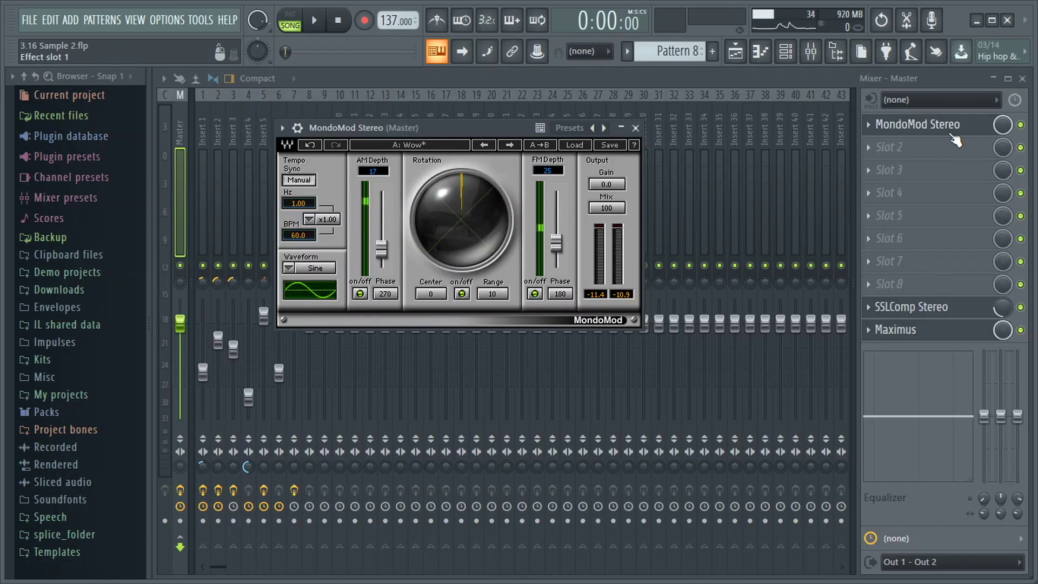
Step: Examine the master track's MondoMod Stereo, SSLComp Stereo and Maximus effects one after another, closing each plugin window
left_click_drag(488, 129, 531, 150)
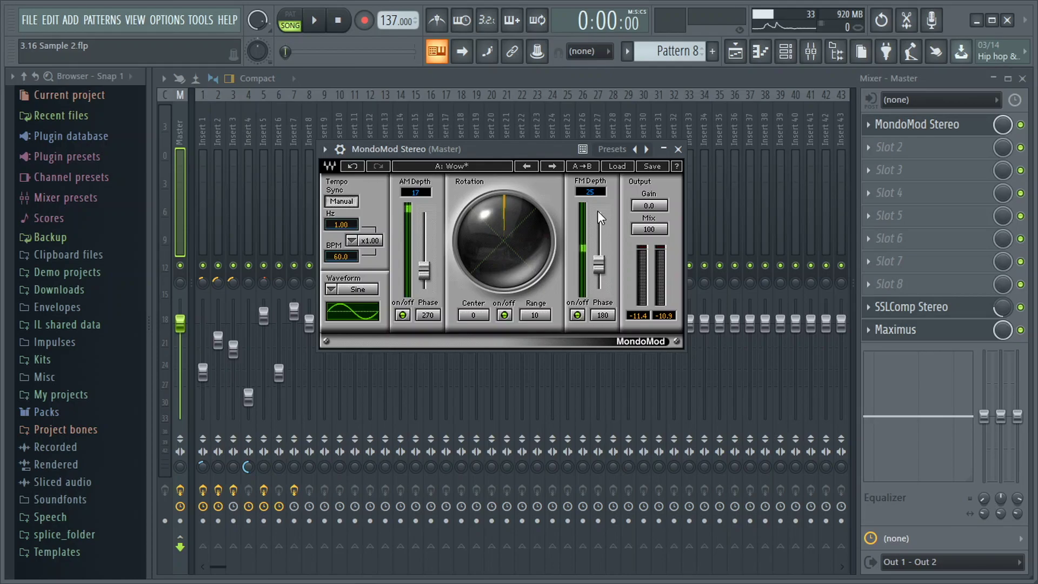
left_click(678, 149)
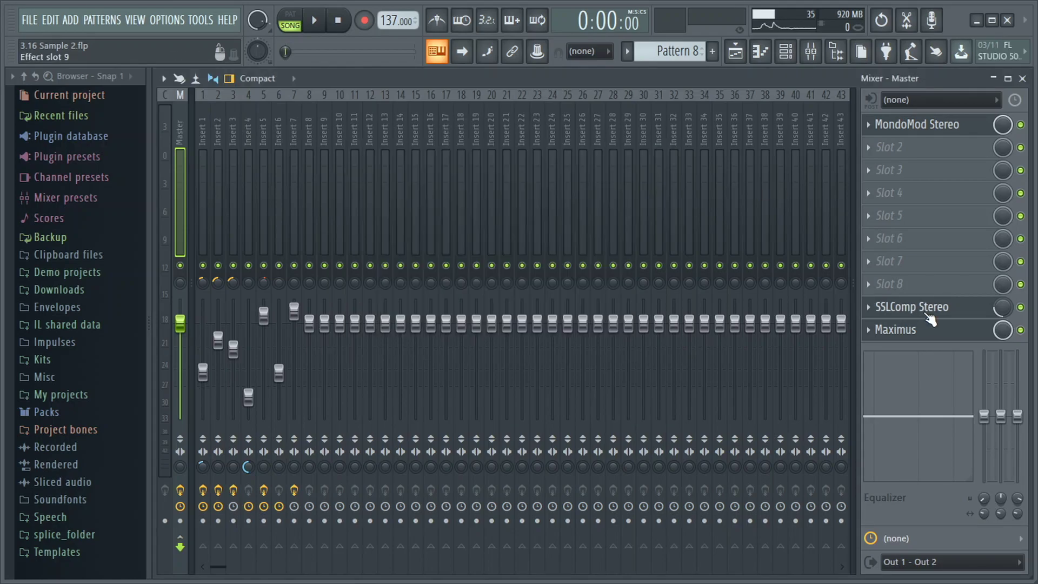
left_click(924, 313)
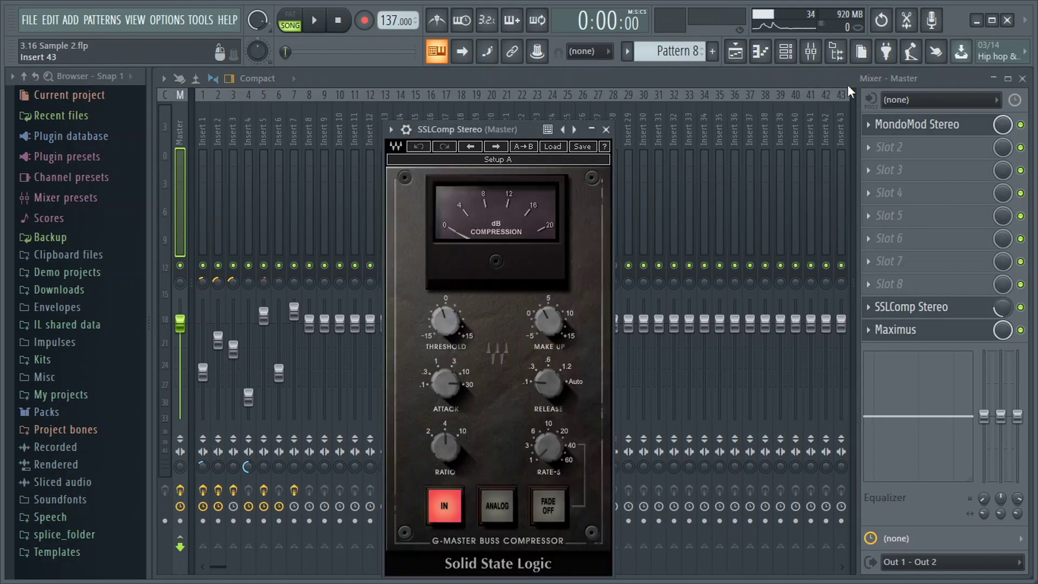
key("Escape")
left_click(919, 330)
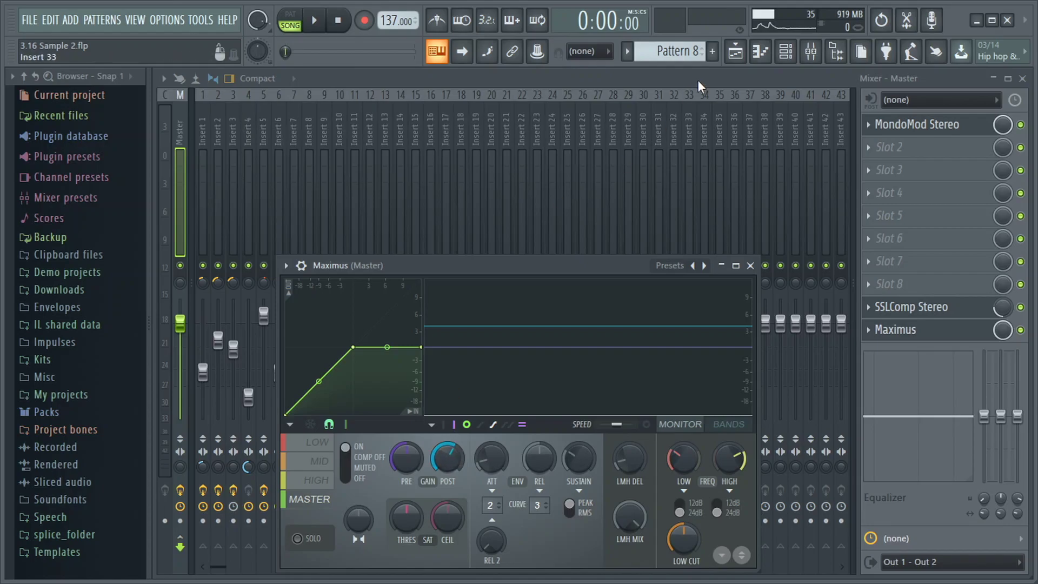
key("Escape")
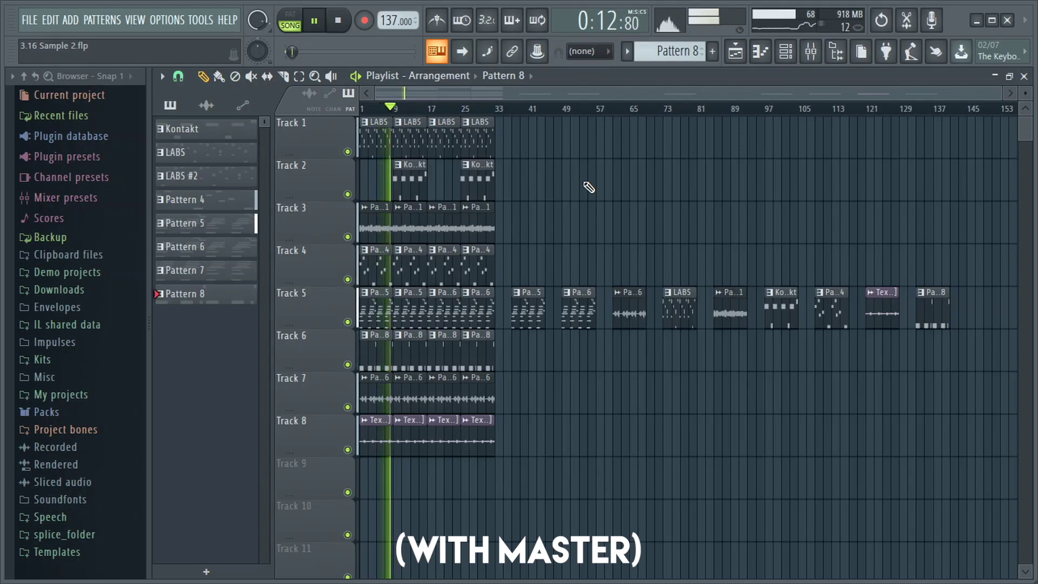
Step: Stop playback of the full arrangement, recheck the master effect chain in the mixer, and return to the playlist
key("space")
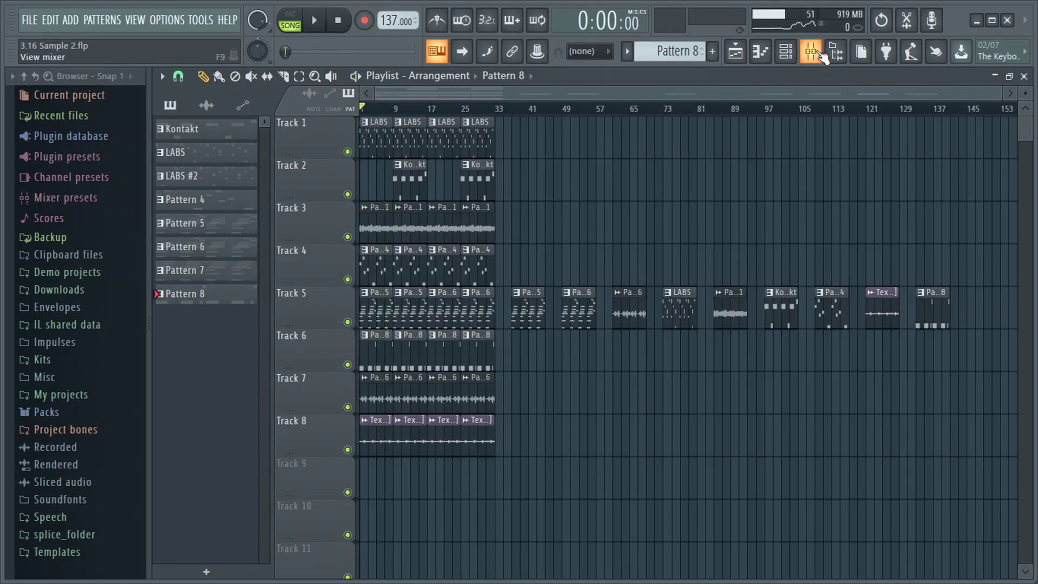
left_click(810, 51)
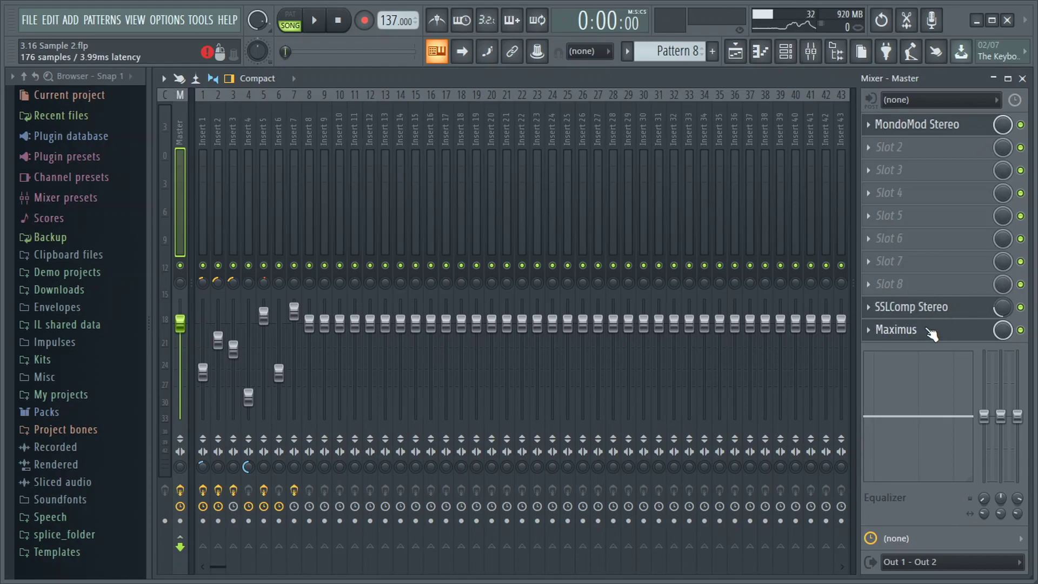
key("F5")
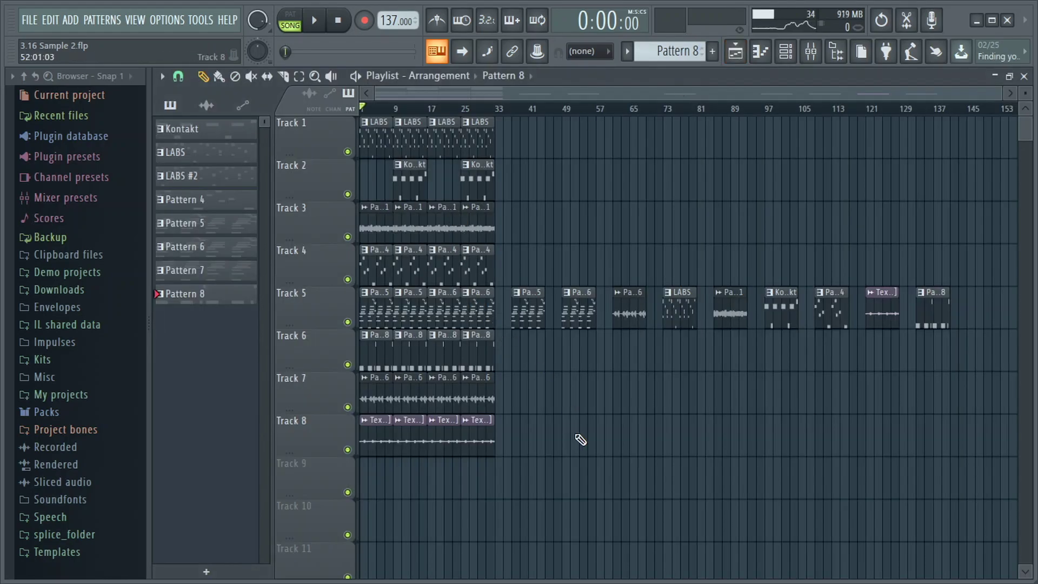
scroll(557, 453, "down", 1)
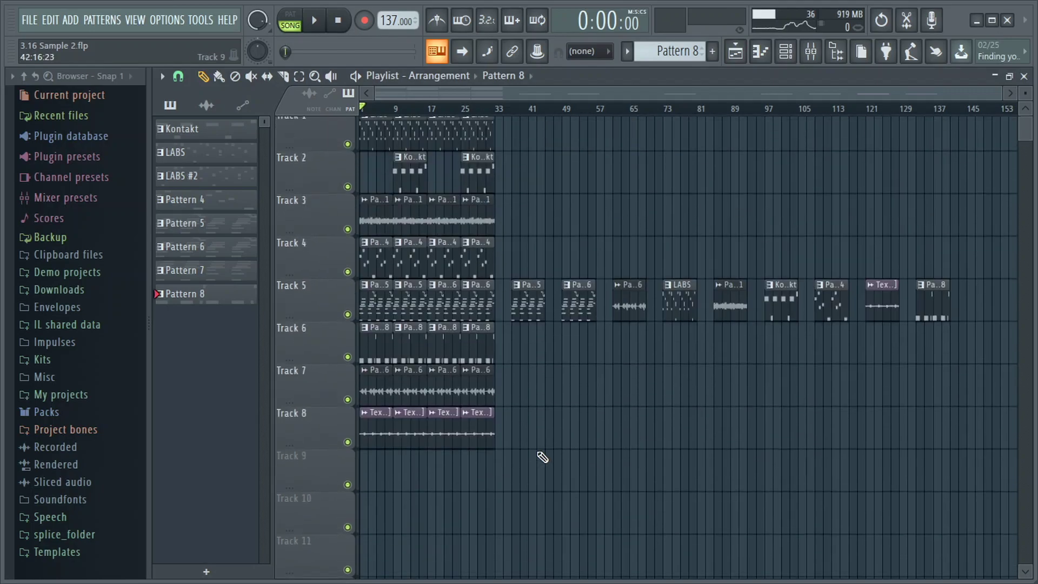
scroll(542, 456, "up", 1)
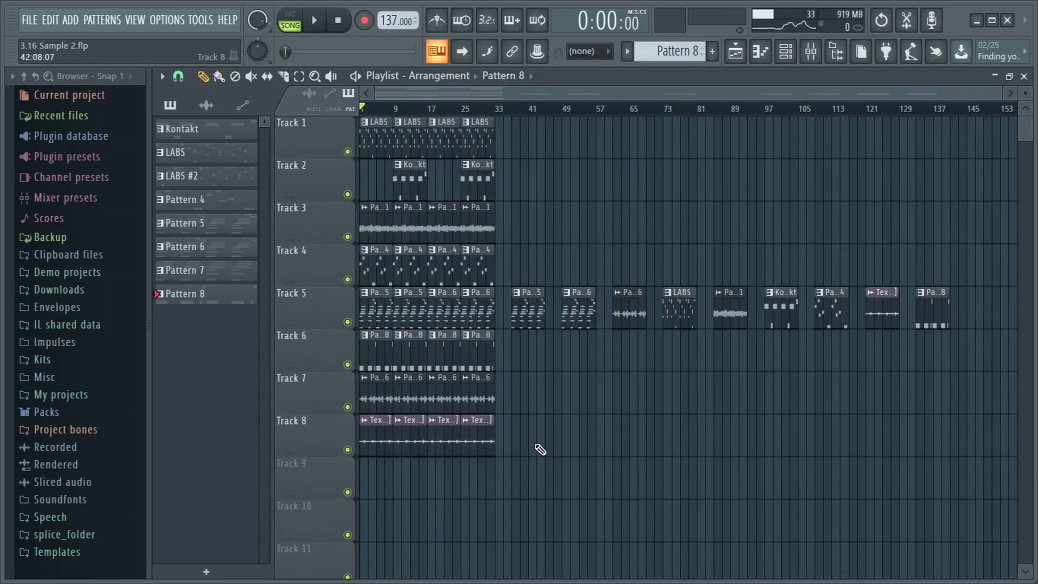